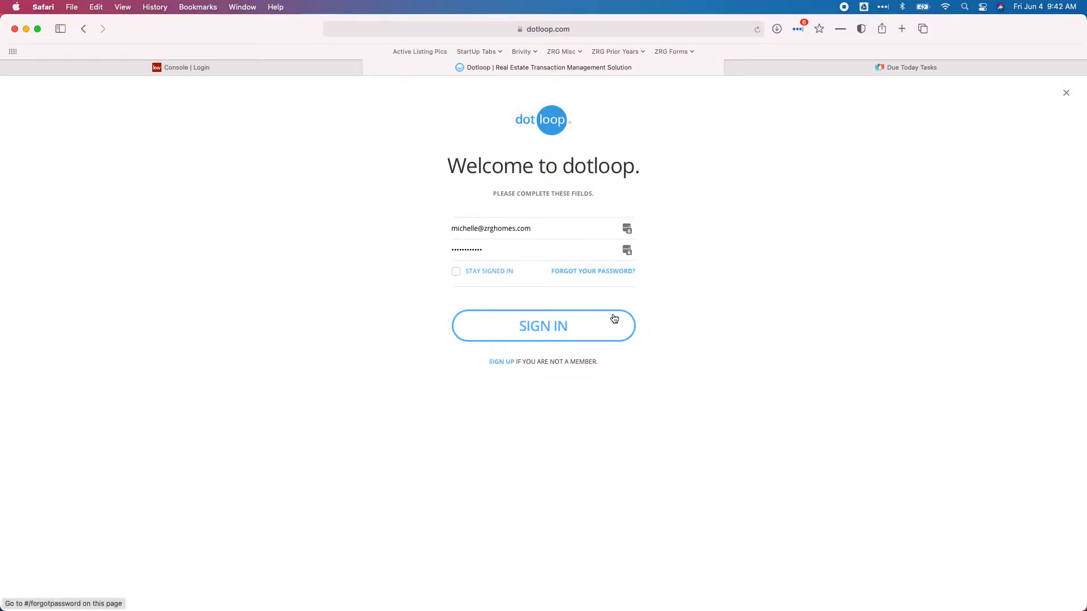
Sign in to dotloop to reach the team's Loops list
{"action": "left_click", "coordinate": [549, 332]}
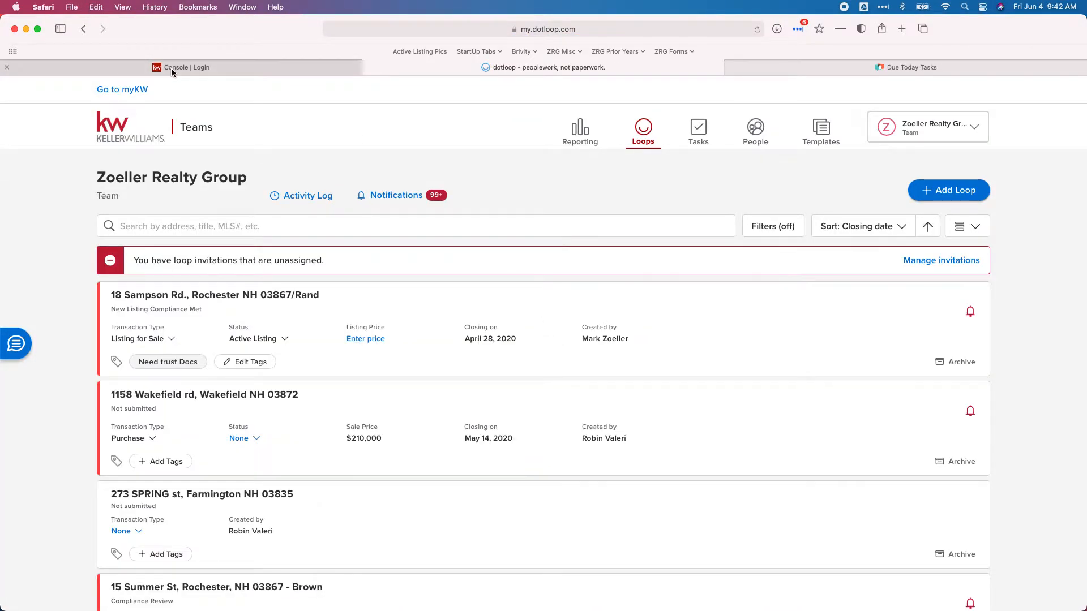
Sign in to Keller Cloud so the KW Command dashboard loads in its own tab
{"action": "left_click", "coordinate": [171, 68]}
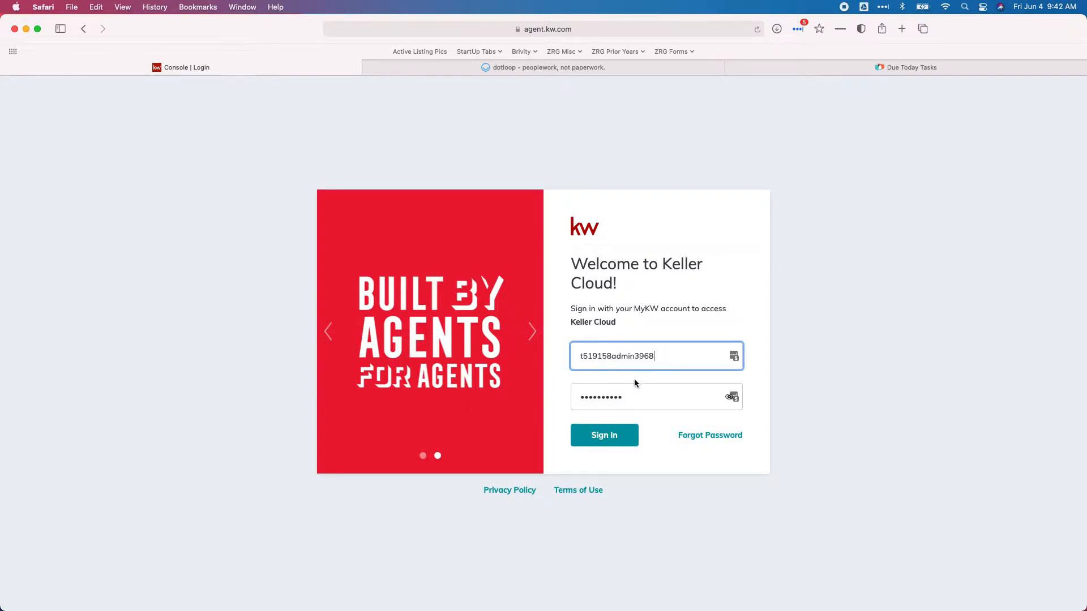
{"action": "left_click", "coordinate": [608, 437]}
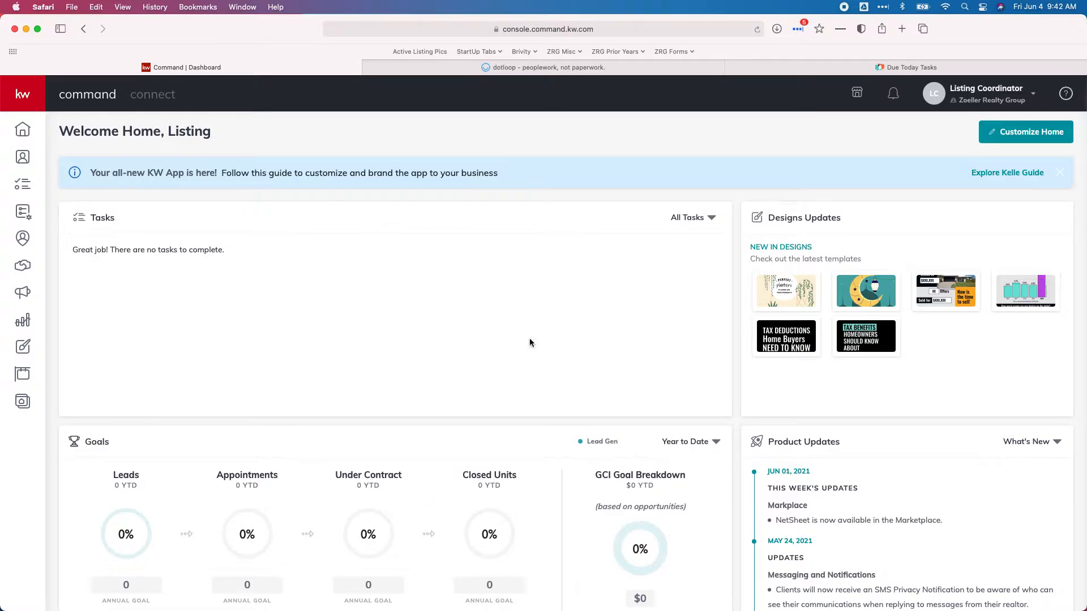
{"action": "left_click", "coordinate": [495, 68]}
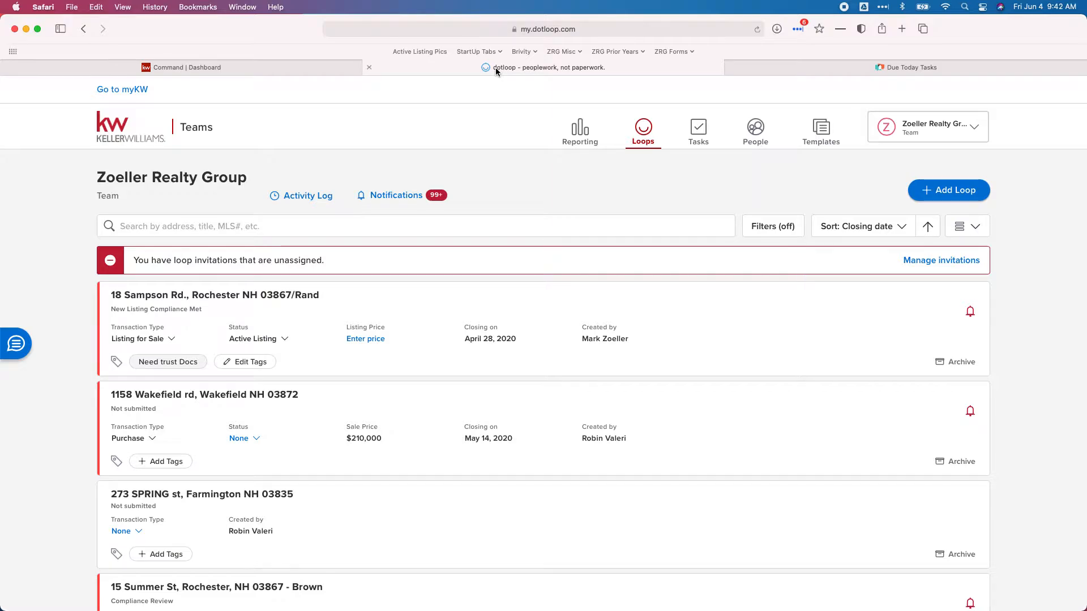
Search dotloop's loops by the property address and open the matching loop
{"action": "left_click", "coordinate": [312, 66]}
{"action": "mouse_move", "coordinate": [311, 69]}
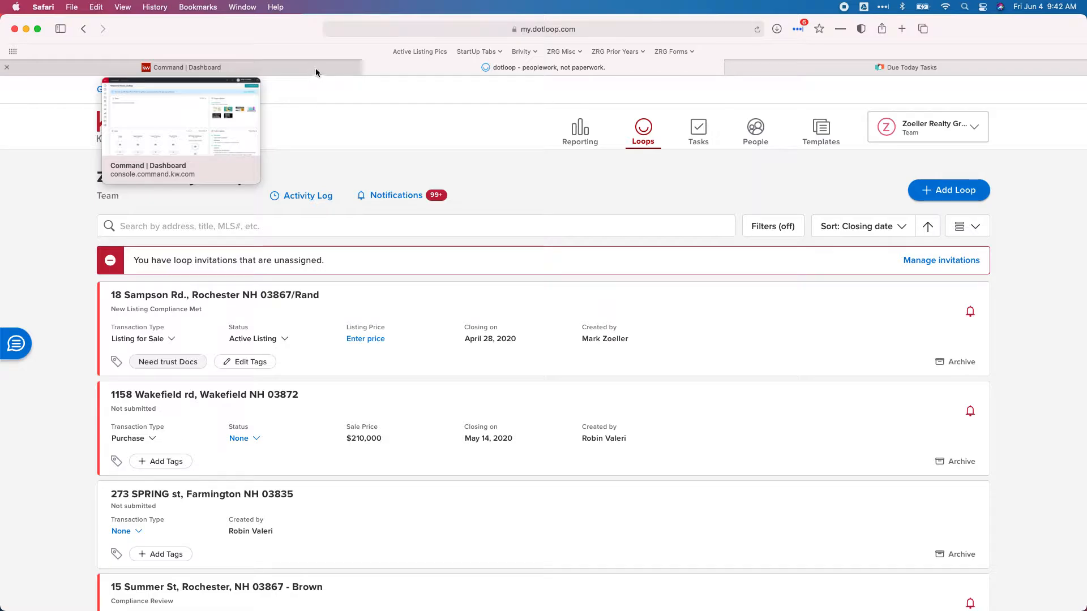
{"action": "left_click", "coordinate": [204, 227]}
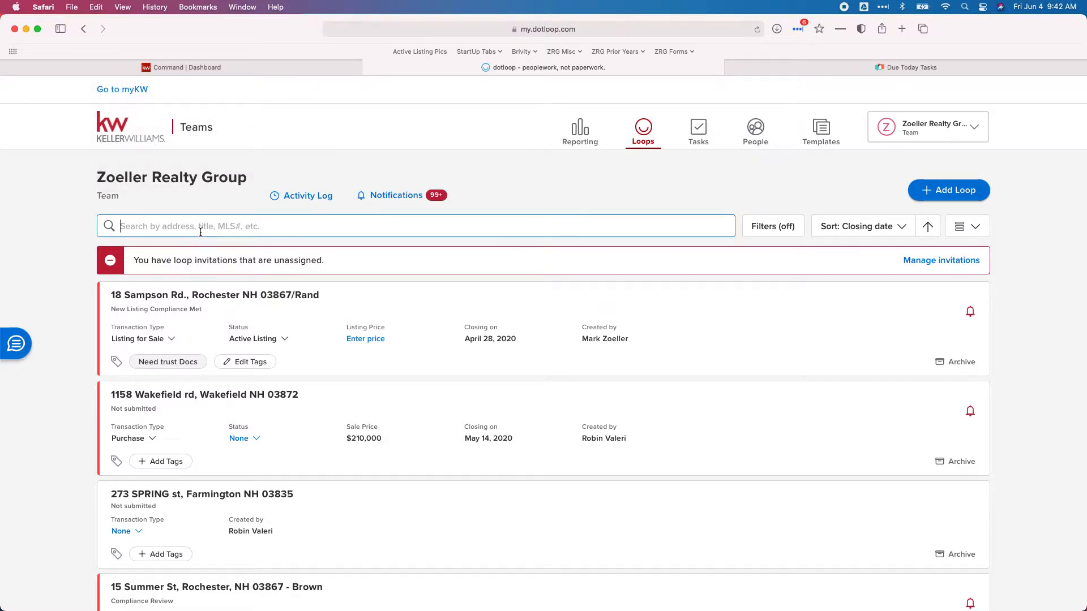
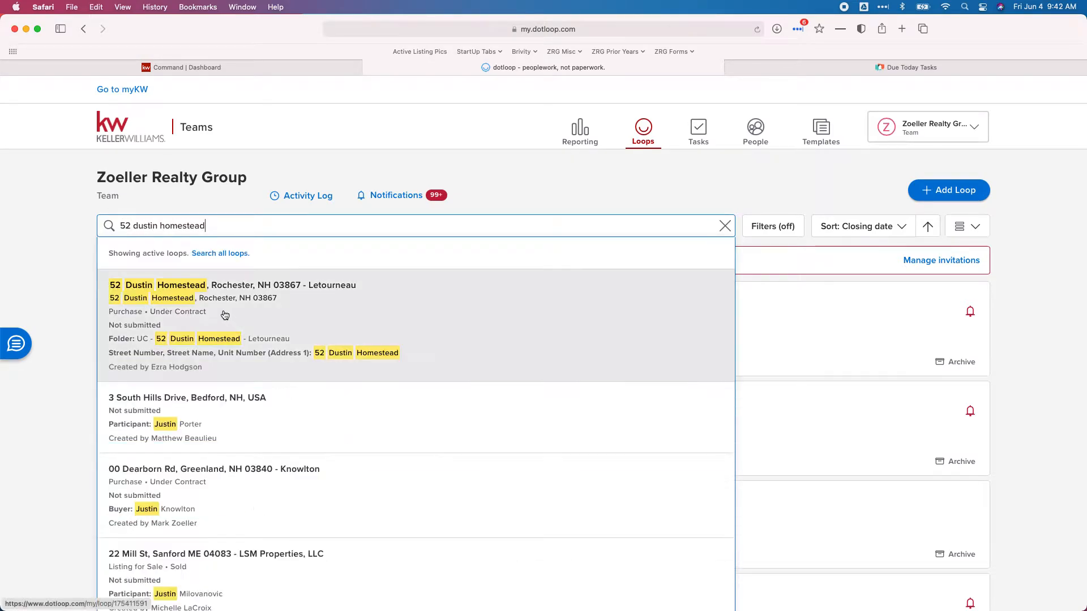
{"action": "left_click", "coordinate": [279, 312]}
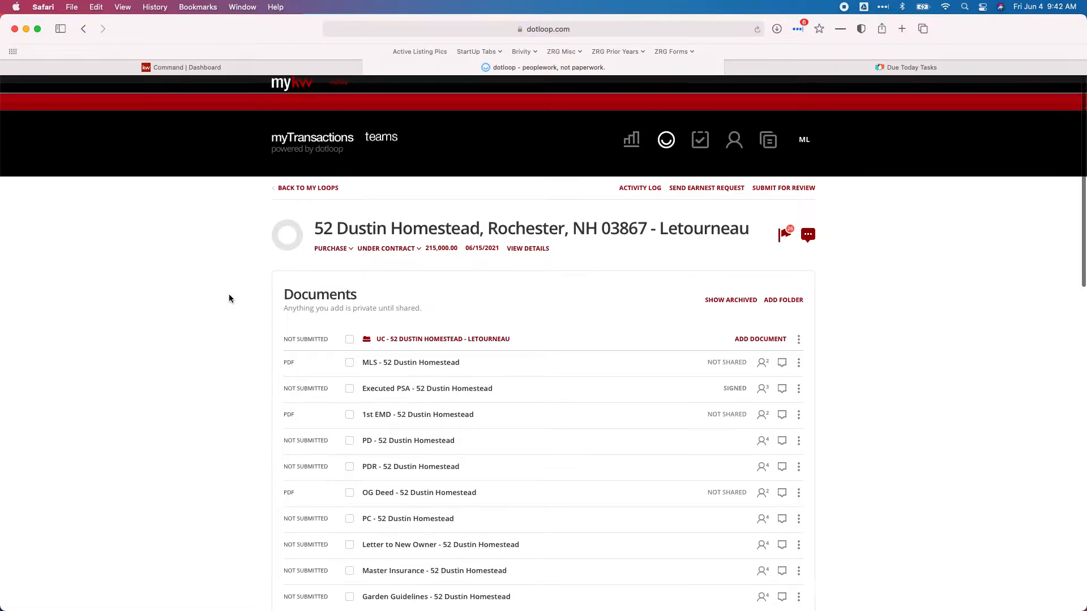
Review the loop's document list, then bring up KW Command's opportunities pipeline
{"action": "scroll", "coordinate": [229, 298], "scroll_direction": "down", "scroll_amount": 3}
{"action": "scroll", "coordinate": [229, 298], "scroll_direction": "down", "scroll_amount": 5}
{"action": "scroll", "coordinate": [229, 298], "scroll_direction": "up", "scroll_amount": 3}
{"action": "scroll", "coordinate": [229, 298], "scroll_direction": "up", "scroll_amount": 3}
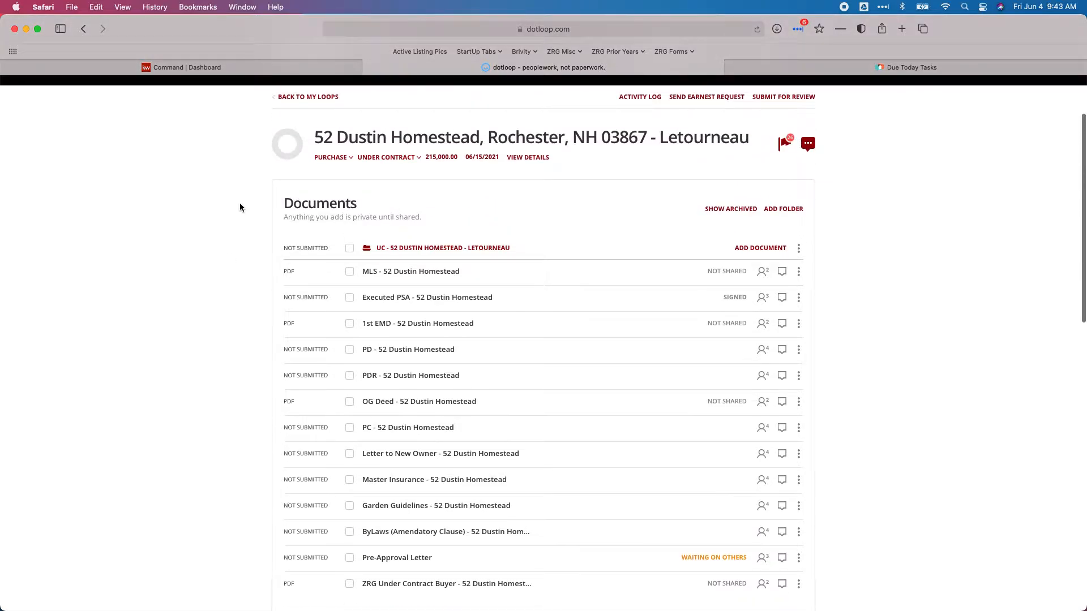
{"action": "left_click", "coordinate": [175, 69]}
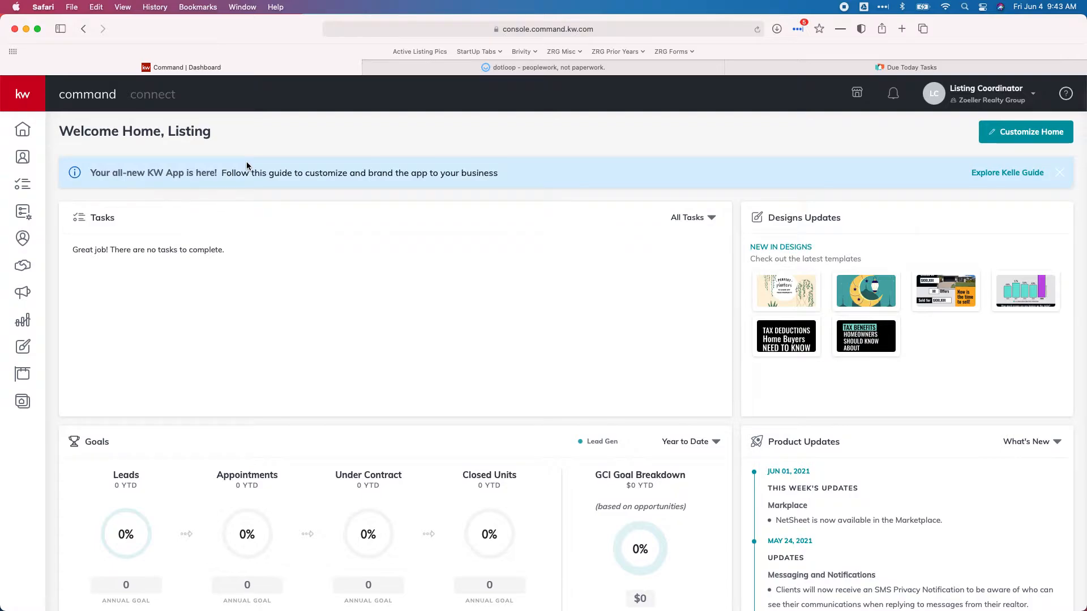
{"action": "left_click", "coordinate": [23, 266]}
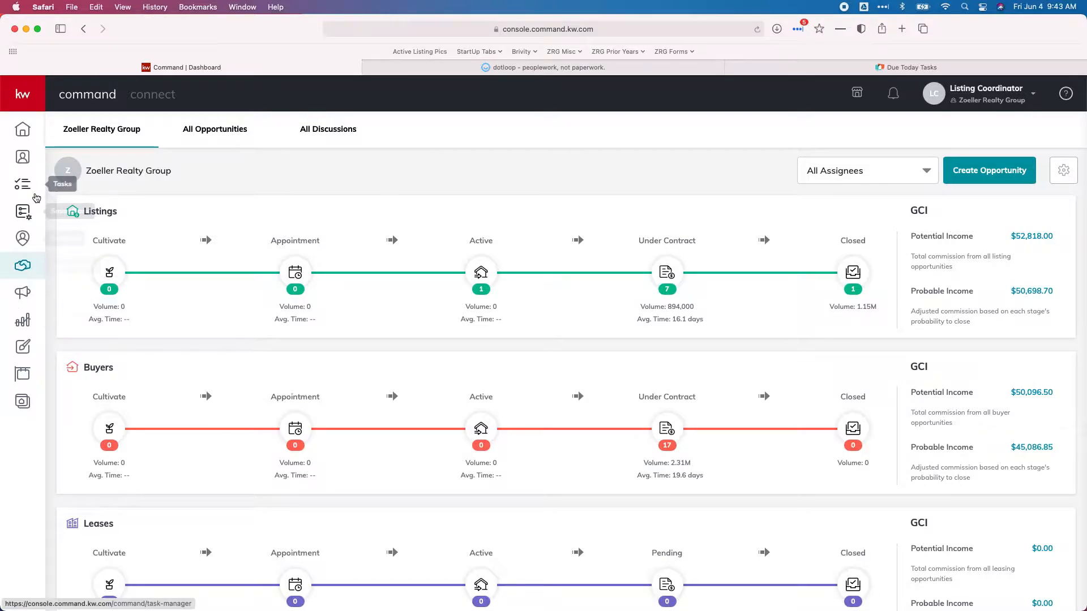
Open the team's Contacts list in KW Command and start a new contact
{"action": "left_click", "coordinate": [24, 162]}
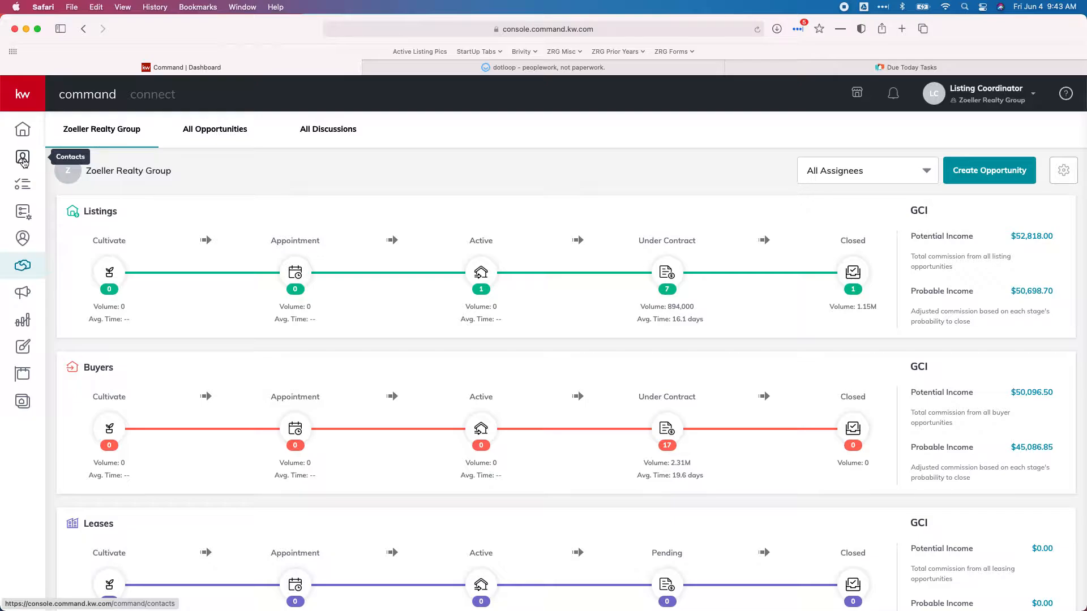
{"action": "left_click", "coordinate": [21, 164]}
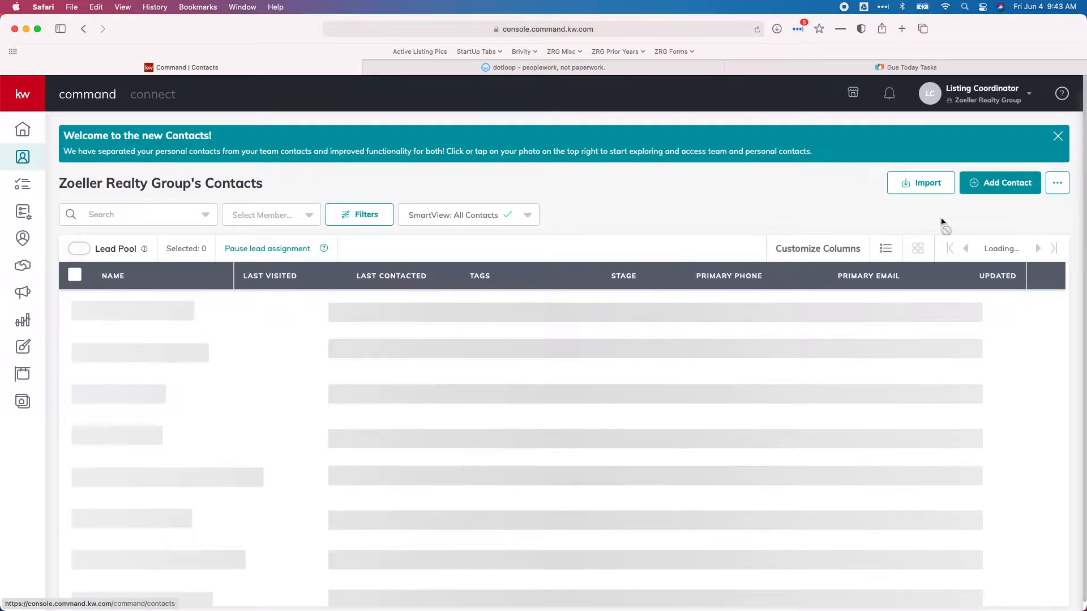
{"action": "left_click", "coordinate": [1002, 190]}
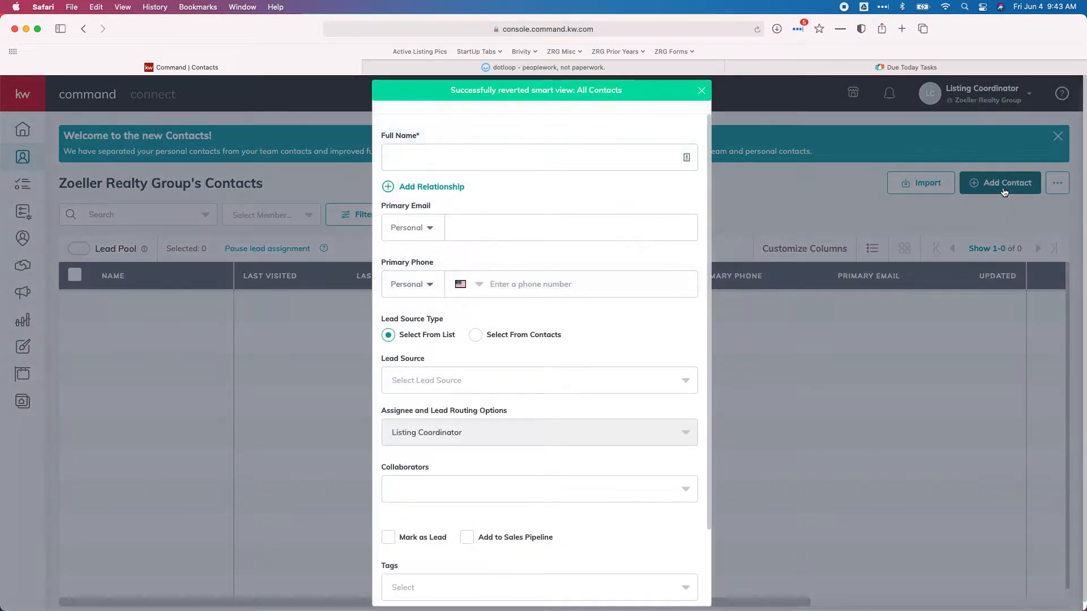
Check the buyer's details in the loop's buyer agency agreement, then return to the new-contact form
{"action": "left_click", "coordinate": [486, 69]}
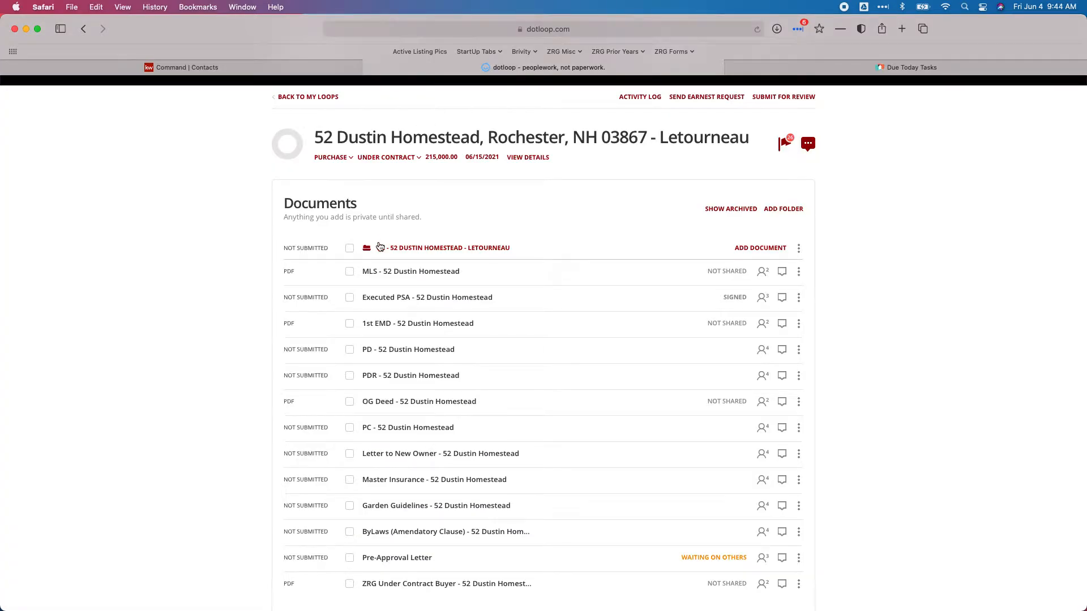
{"action": "scroll", "coordinate": [379, 246], "scroll_direction": "down", "scroll_amount": 15}
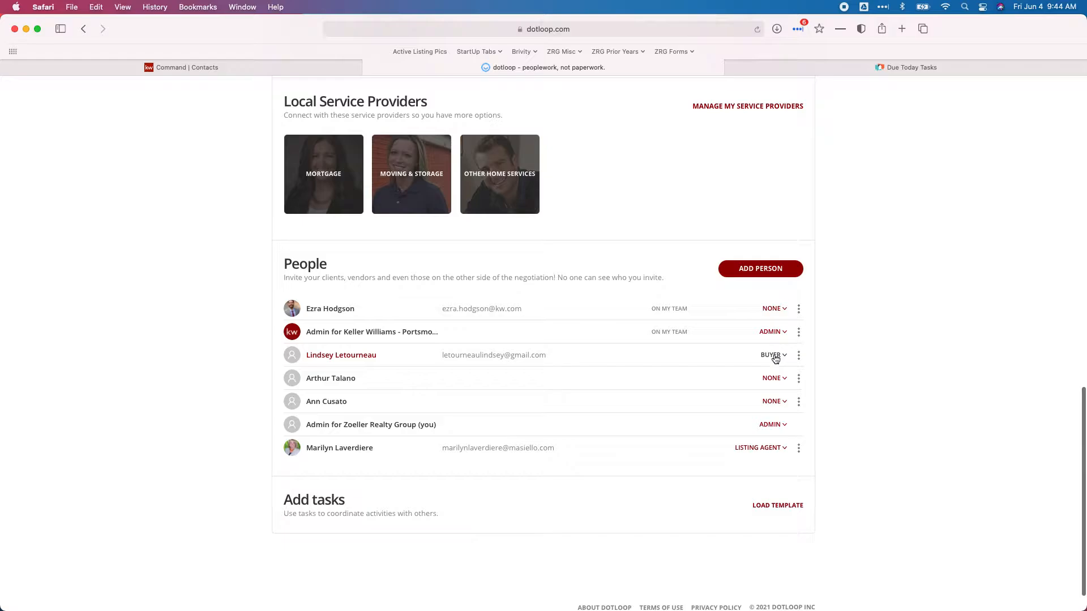
{"action": "scroll", "coordinate": [356, 362], "scroll_direction": "up", "scroll_amount": 8}
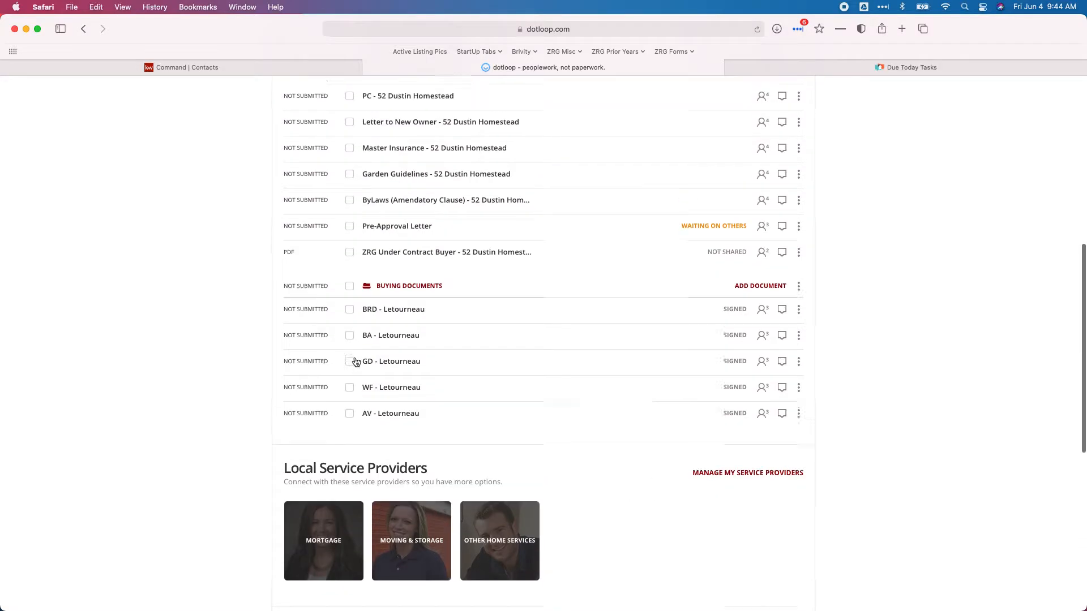
{"action": "left_click", "coordinate": [391, 374]}
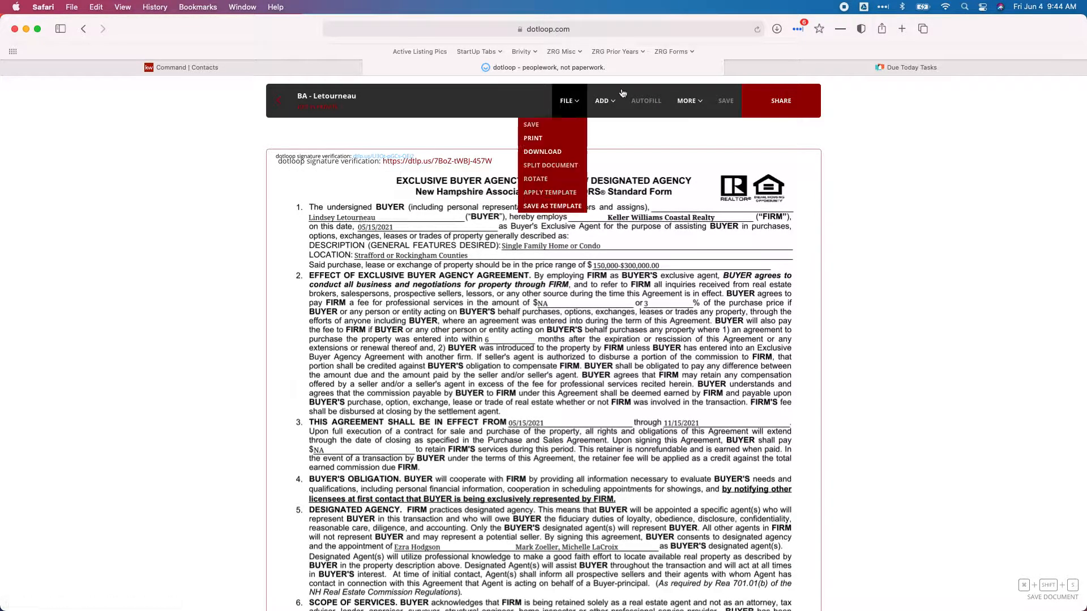
{"action": "mouse_move", "coordinate": [293, 71]}
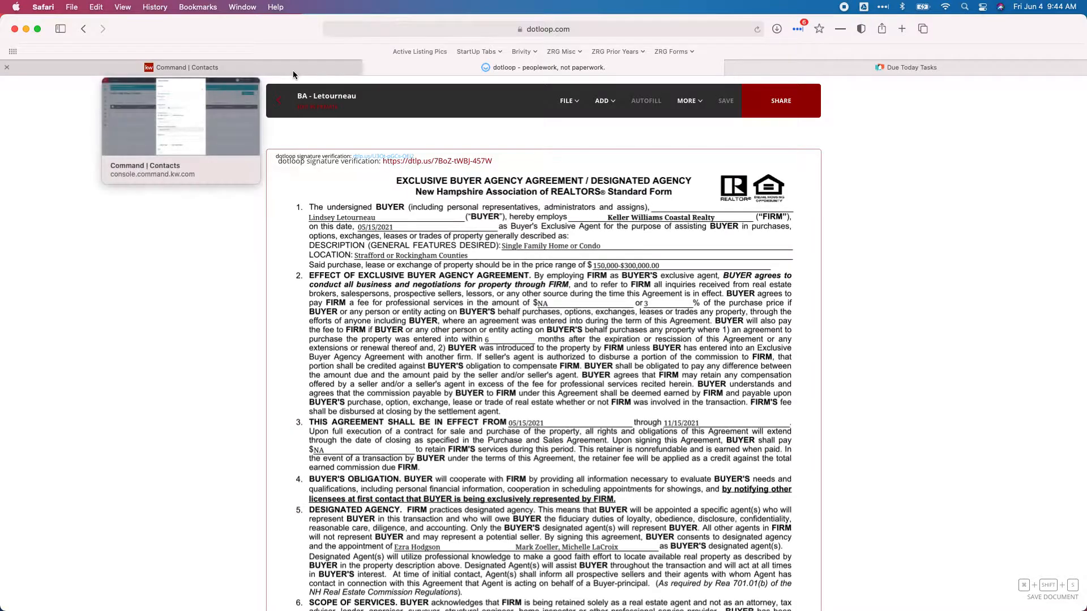
{"action": "left_click", "coordinate": [293, 70]}
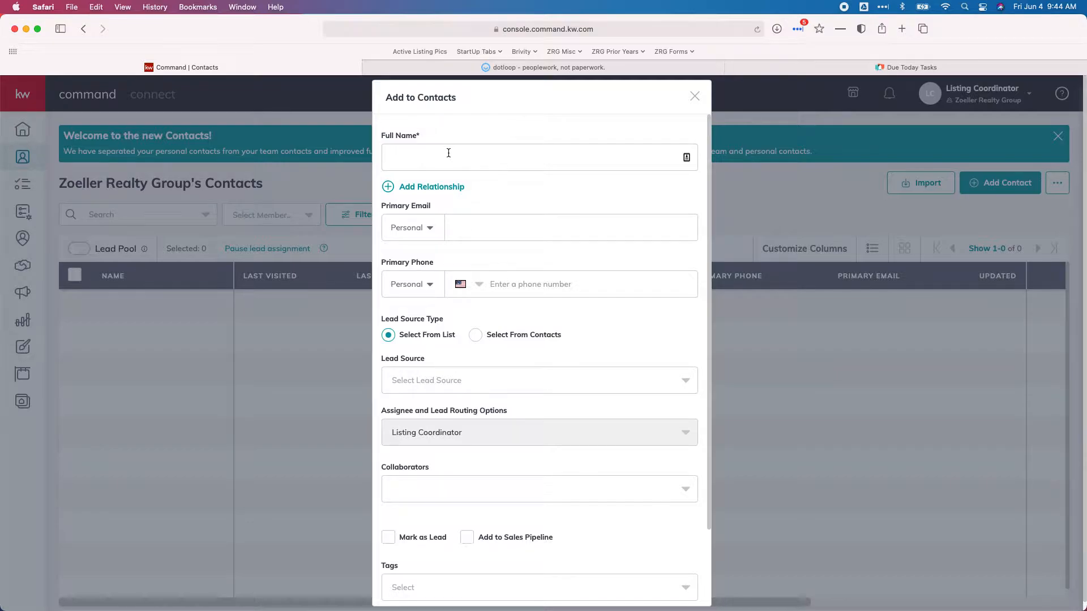
Create a contact with the buyer's full name entered
{"action": "left_click", "coordinate": [467, 152]}
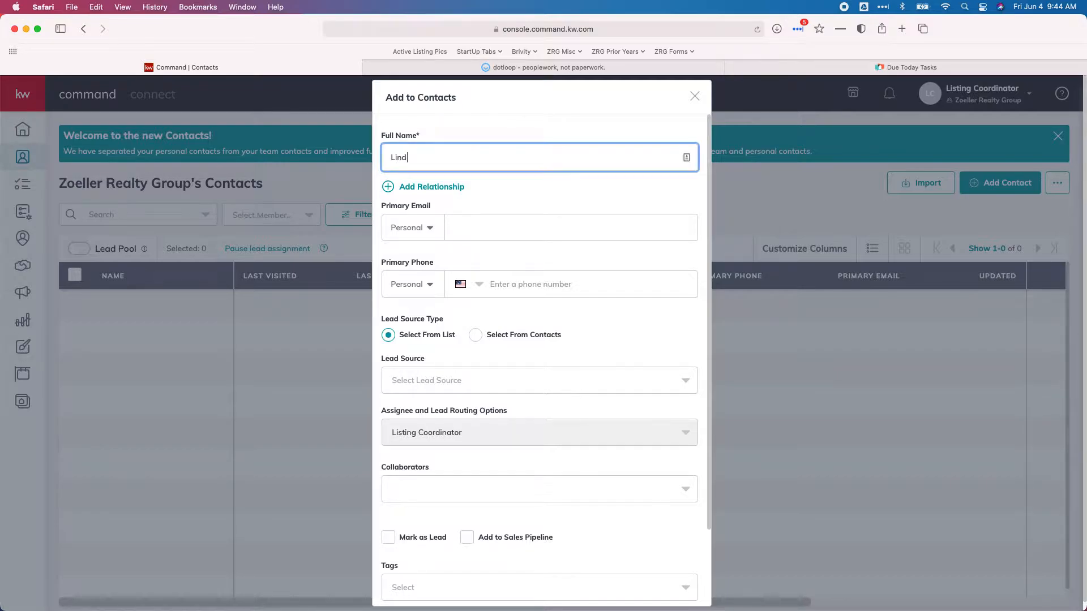
{"action": "scroll", "coordinate": [487, 212], "scroll_direction": "down", "scroll_amount": 3}
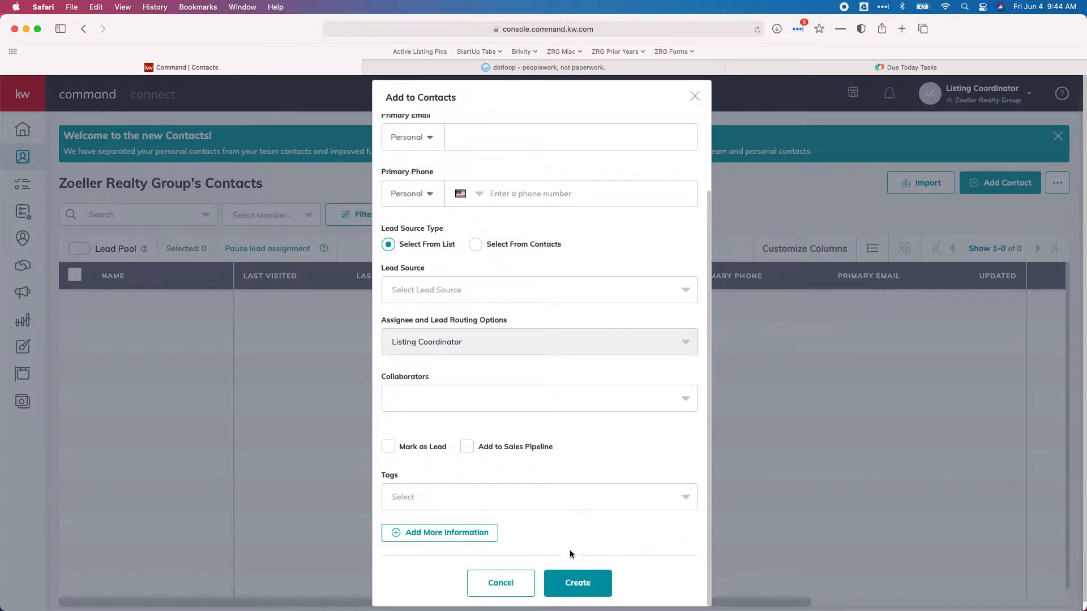
{"action": "left_click", "coordinate": [573, 587]}
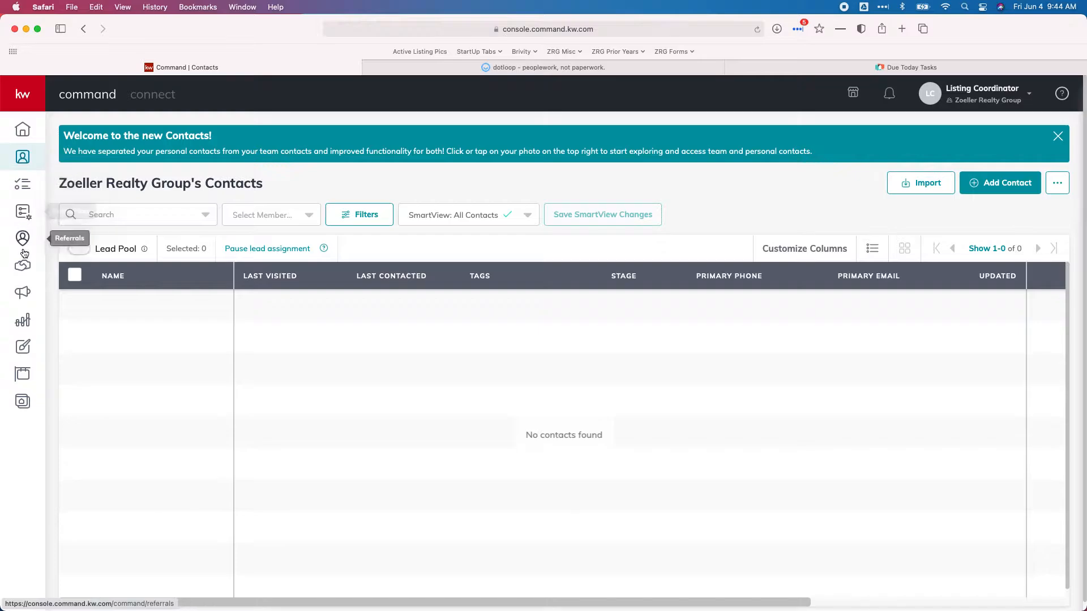
View the new buyer contact's detail page, then go back to the Opportunities pipeline
{"action": "left_click", "coordinate": [22, 267]}
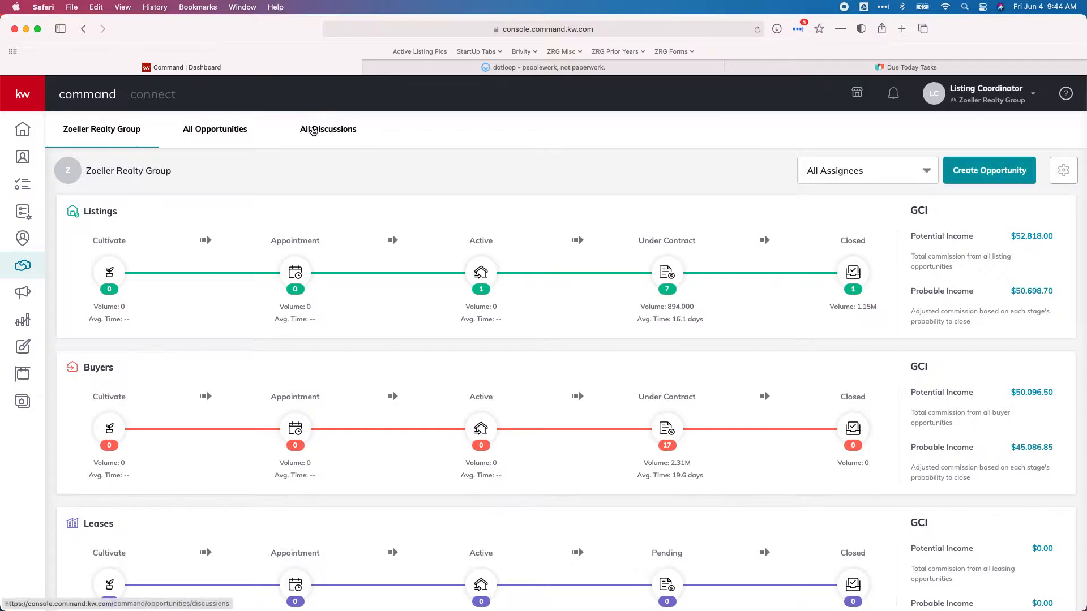
{"action": "left_click", "coordinate": [23, 158]}
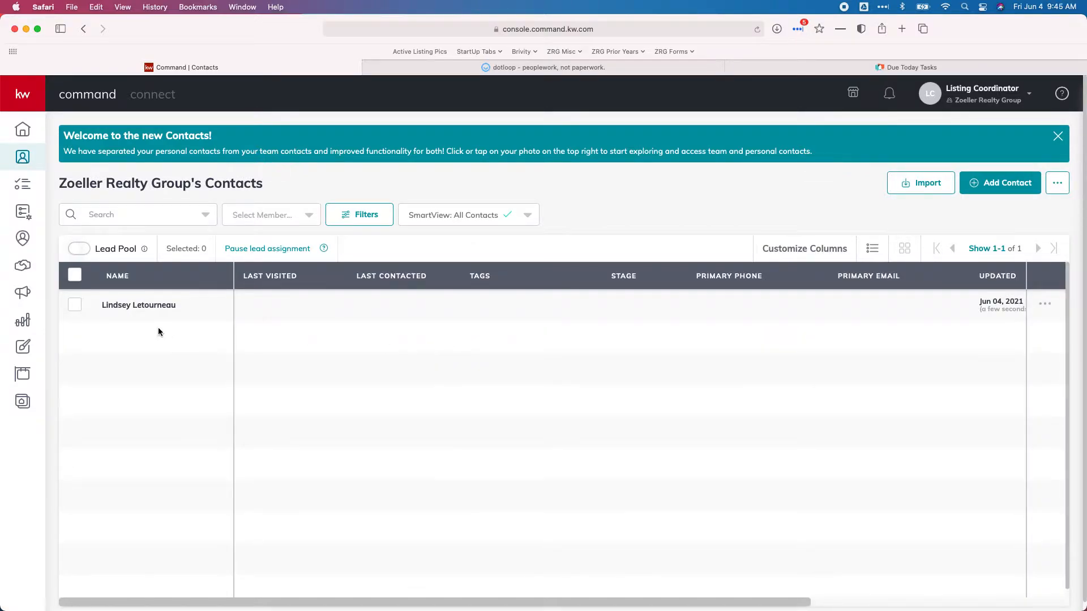
{"action": "left_click", "coordinate": [149, 305]}
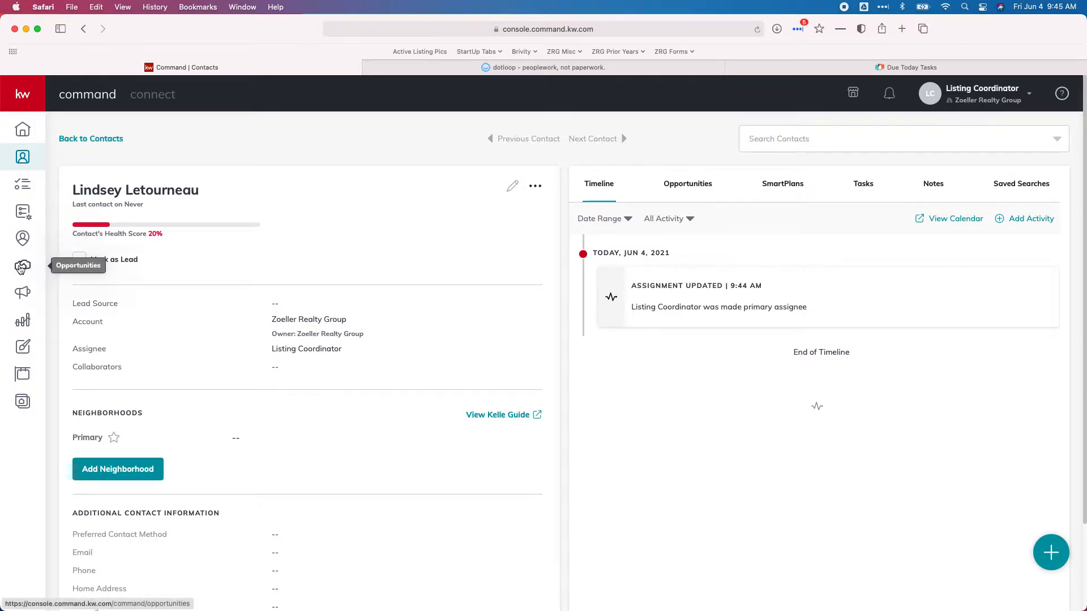
{"action": "left_click", "coordinate": [26, 269]}
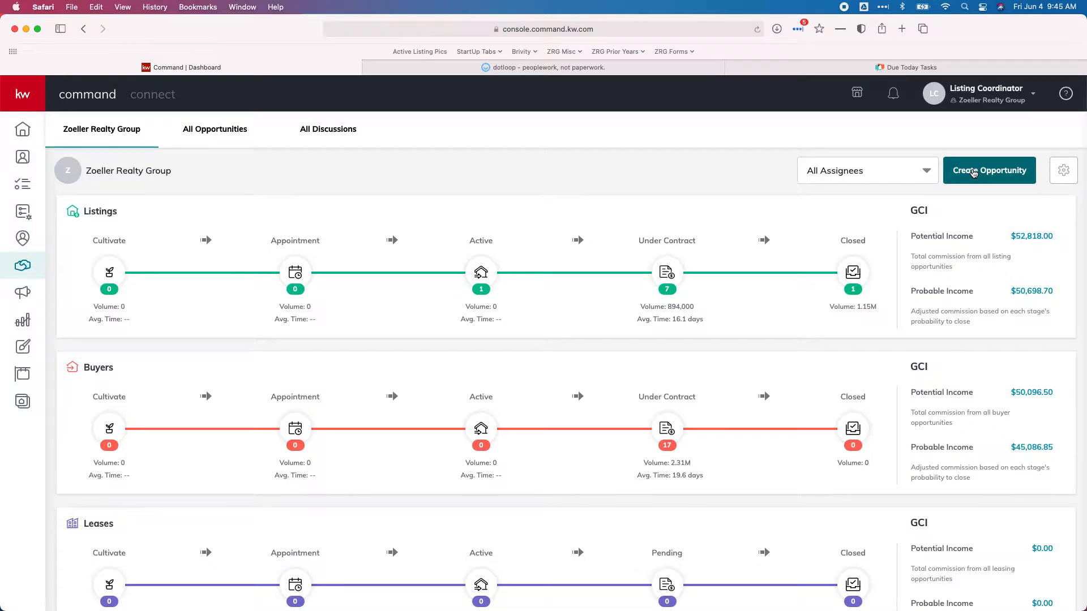
Start a new opportunity, review the loop's documents in dotloop, and list the opportunity type choices
{"action": "left_click", "coordinate": [973, 173]}
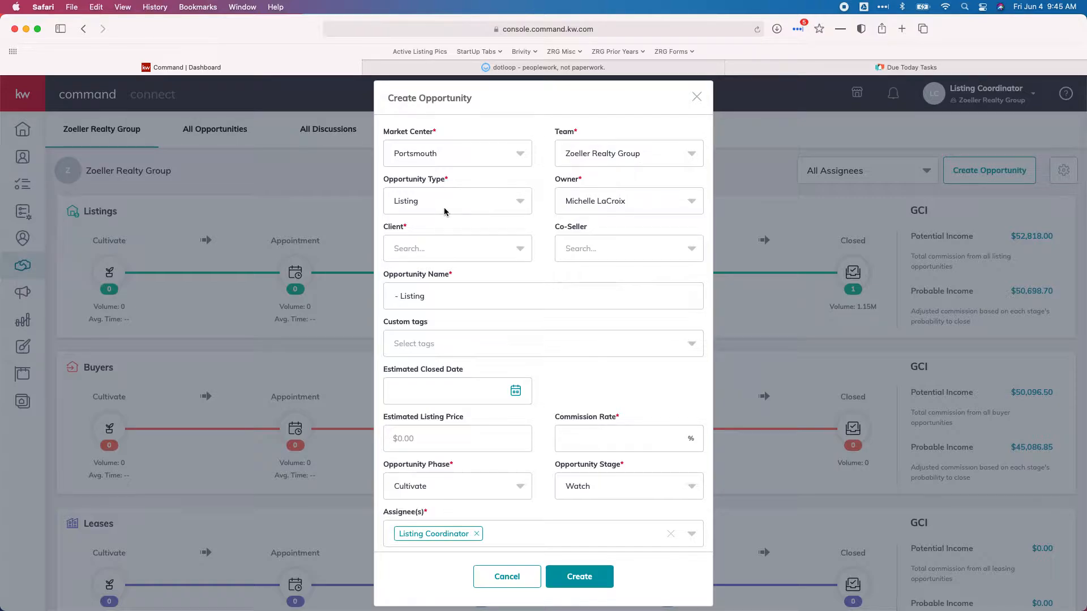
{"action": "left_click", "coordinate": [482, 66]}
{"action": "left_click", "coordinate": [286, 102]}
{"action": "scroll", "coordinate": [390, 241], "scroll_direction": "down", "scroll_amount": 5}
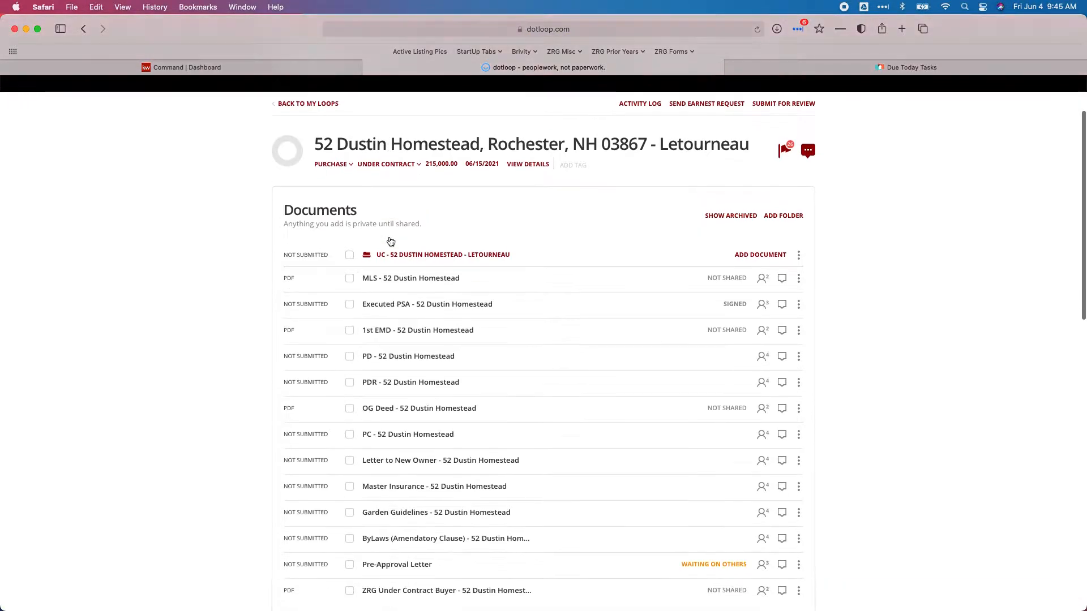
{"action": "scroll", "coordinate": [509, 328], "scroll_direction": "down", "scroll_amount": 7}
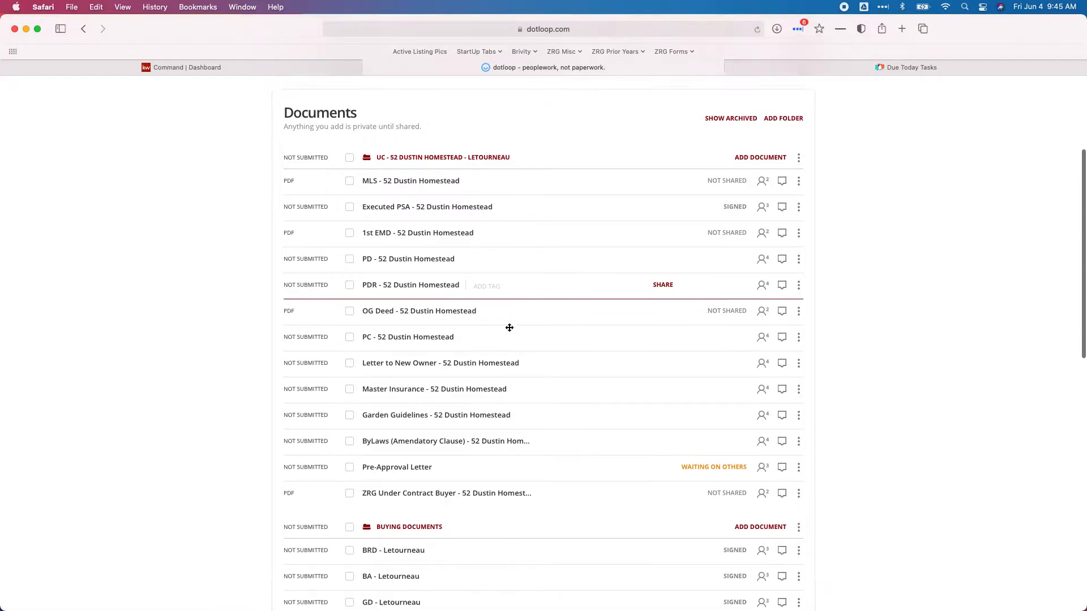
{"action": "scroll", "coordinate": [501, 306], "scroll_direction": "up", "scroll_amount": 10}
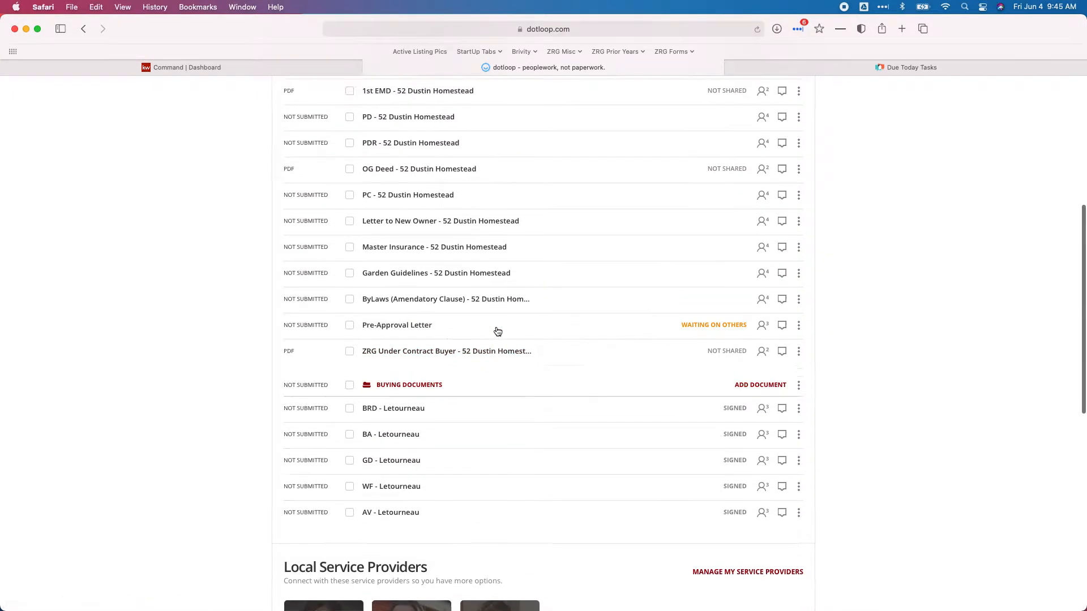
{"action": "left_click", "coordinate": [244, 70]}
{"action": "left_click", "coordinate": [440, 209]}
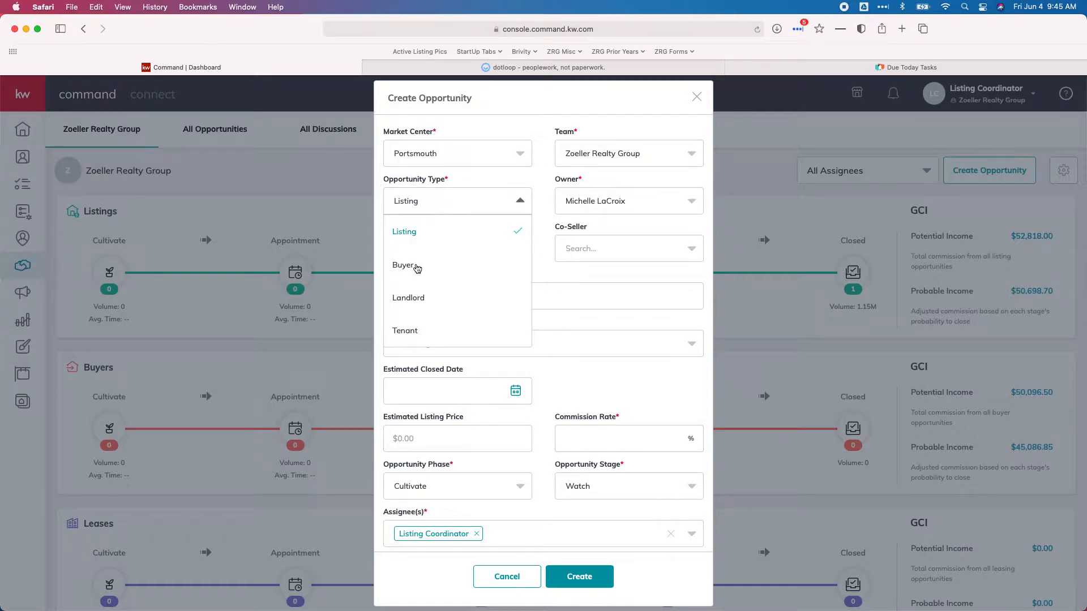
Set the opportunity type to Buyer, keep the current owner, and attach the new buyer contact as client
{"action": "left_click", "coordinate": [403, 271]}
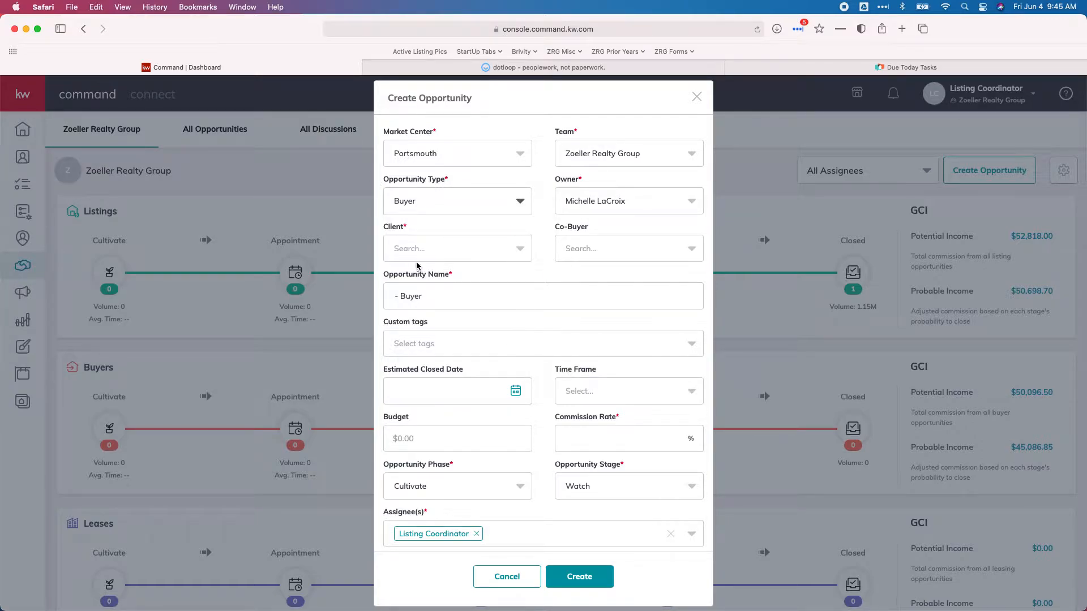
{"action": "left_click", "coordinate": [602, 205]}
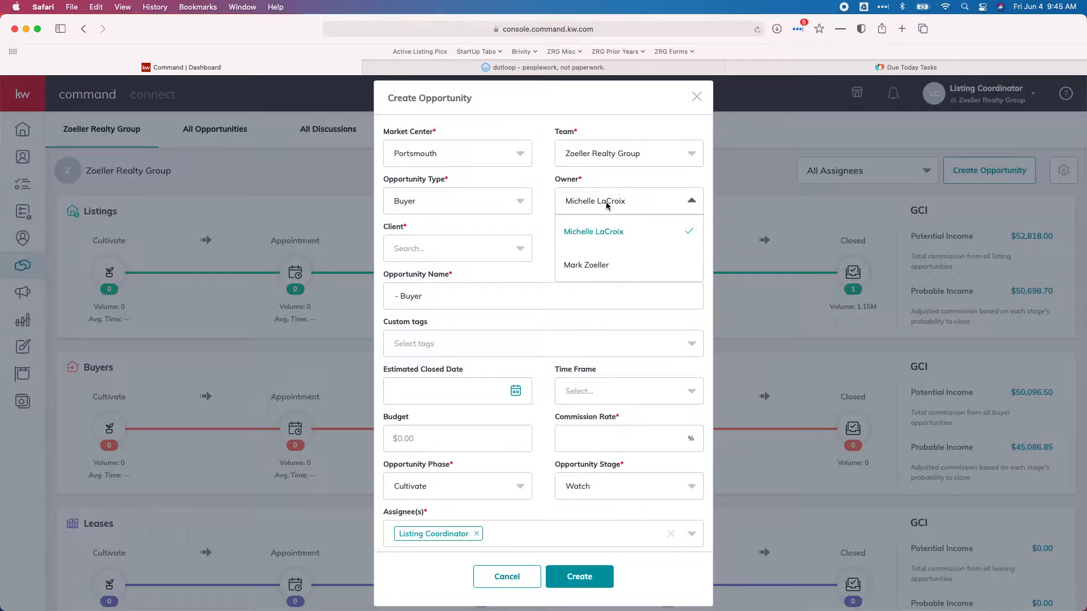
{"action": "left_click", "coordinate": [623, 207]}
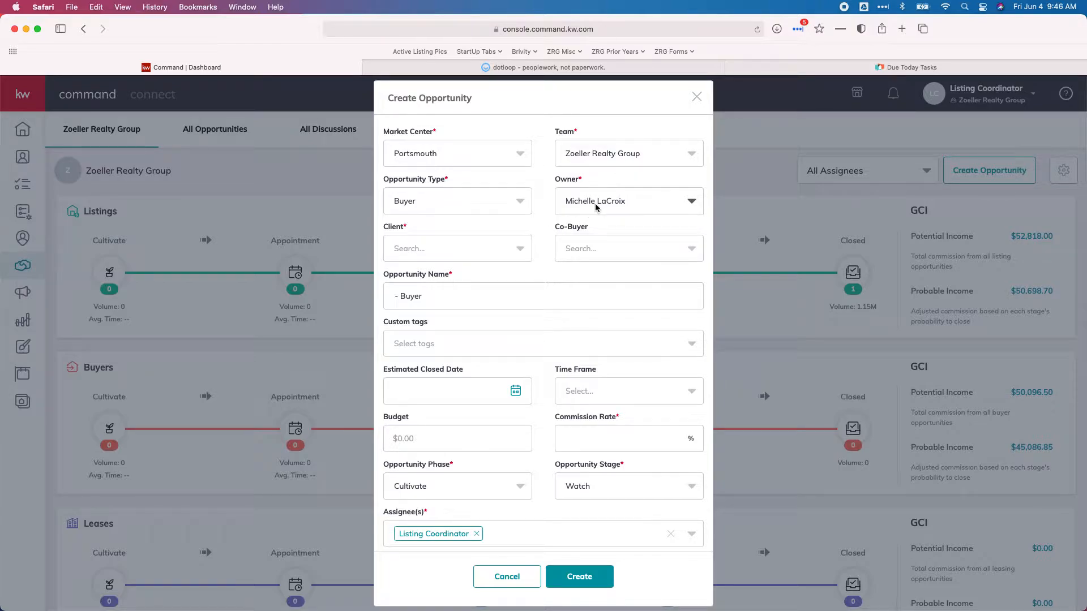
{"action": "left_click", "coordinate": [469, 252]}
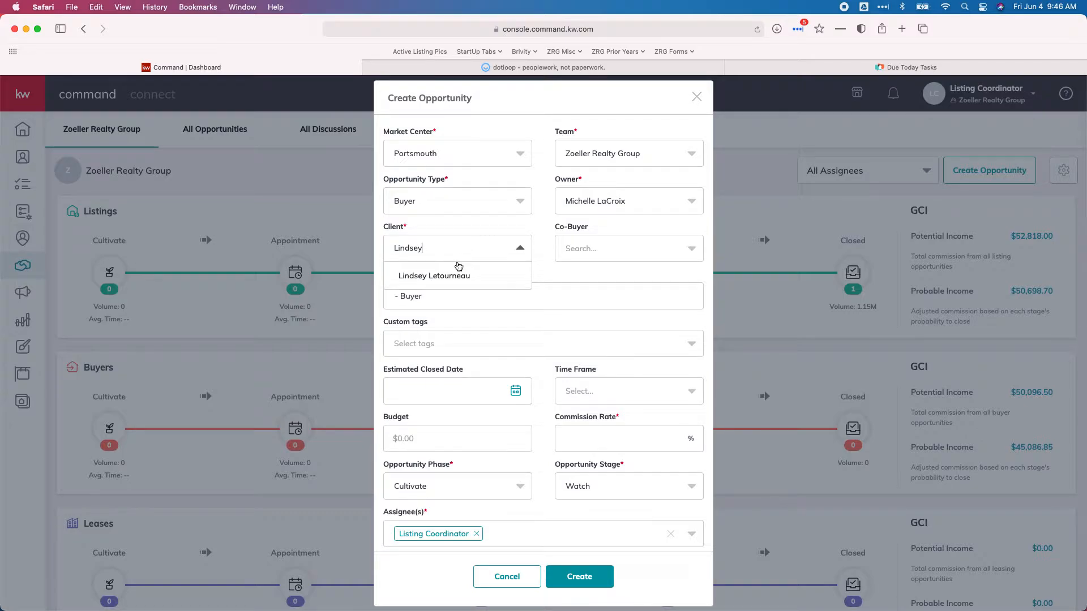
{"action": "left_click", "coordinate": [441, 274]}
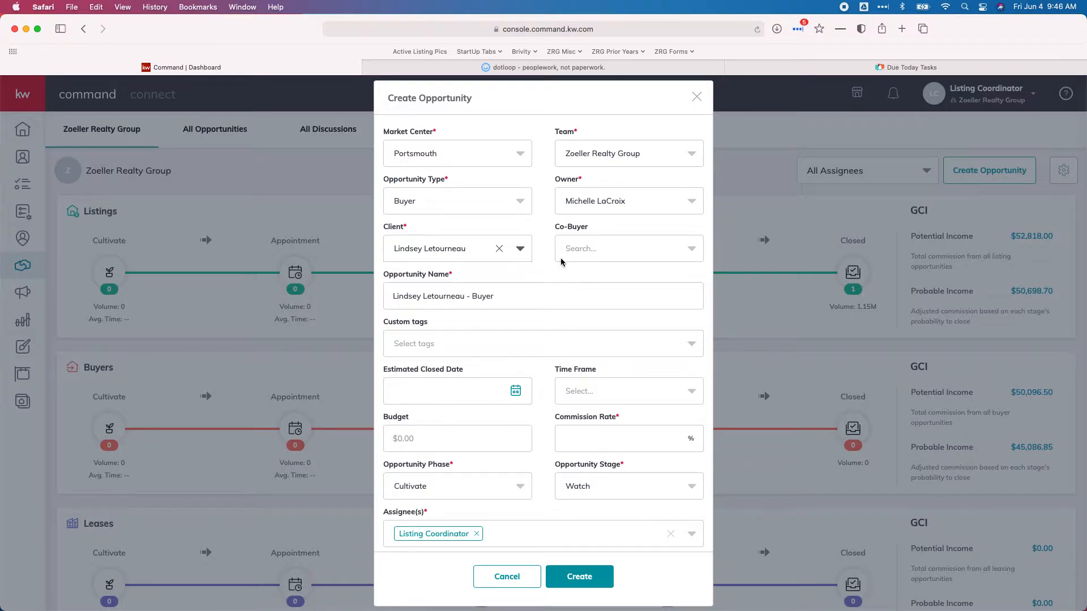
{"action": "triple_click", "coordinate": [488, 299]}
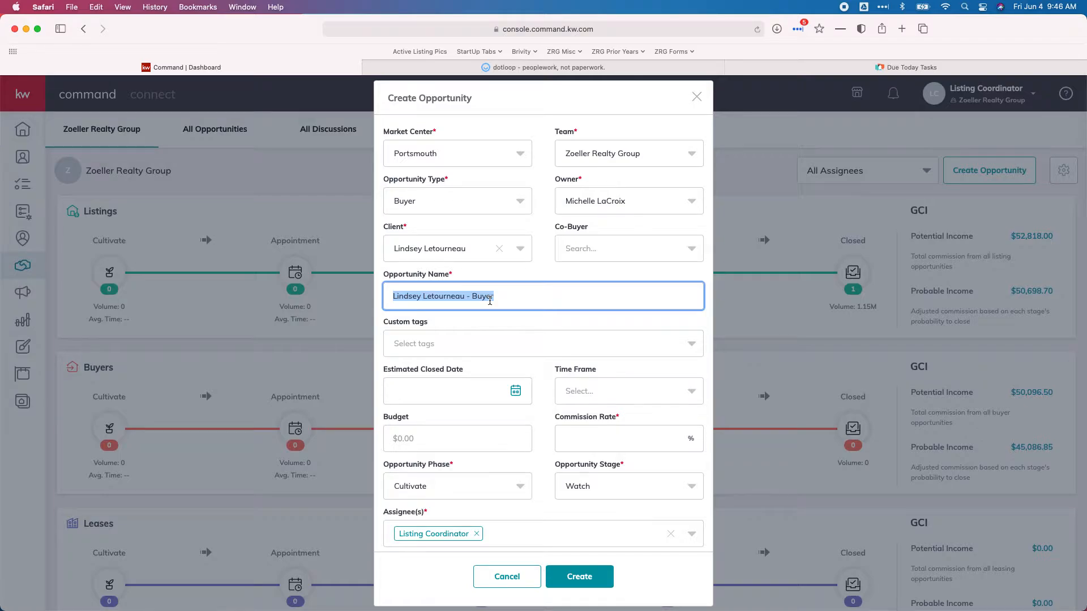
Rename the opportunity to the property's full address, looked up in the dotloop loop
{"action": "left_click", "coordinate": [547, 67]}
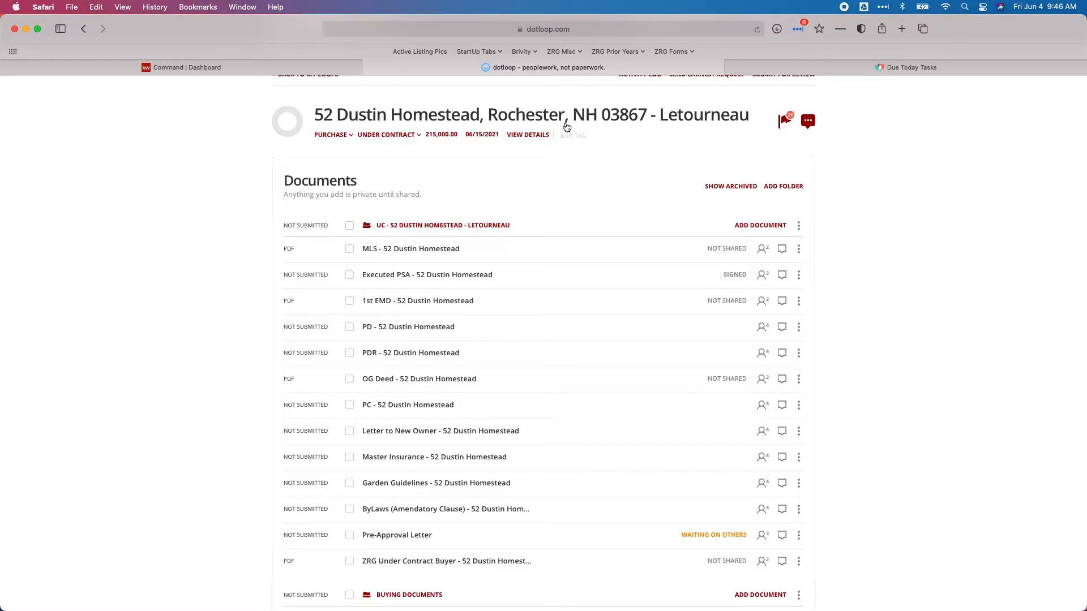
{"action": "left_click", "coordinate": [187, 67]}
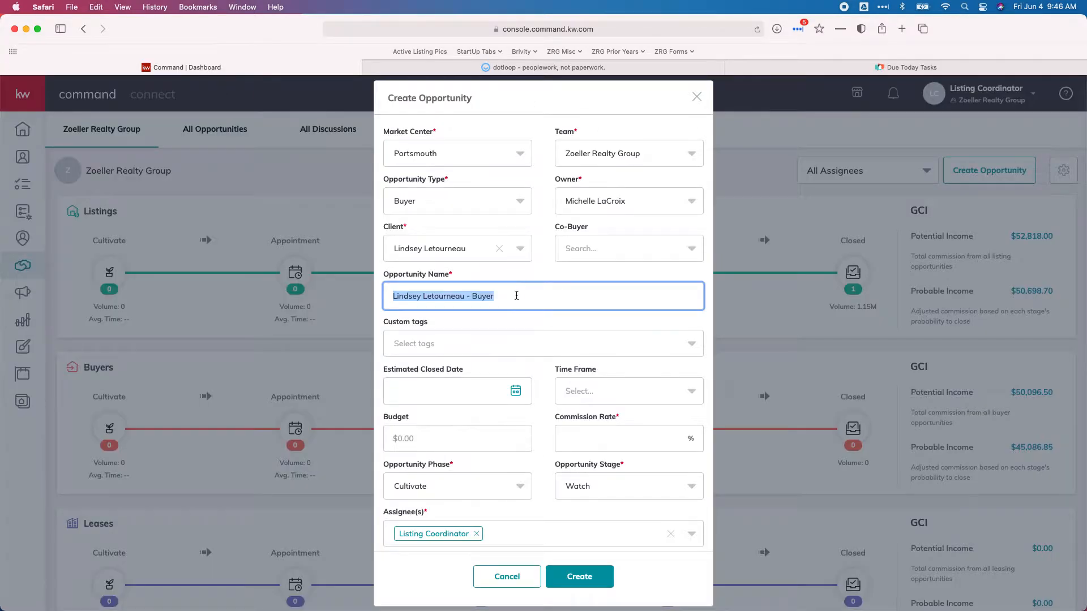
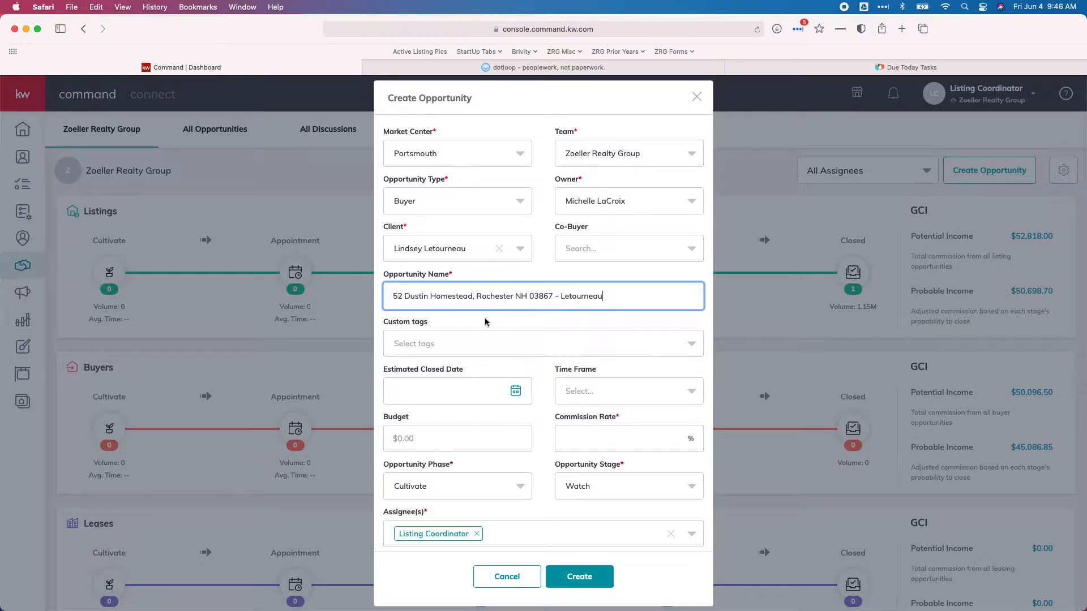
{"action": "scroll", "coordinate": [459, 323], "scroll_direction": "down", "scroll_amount": 3}
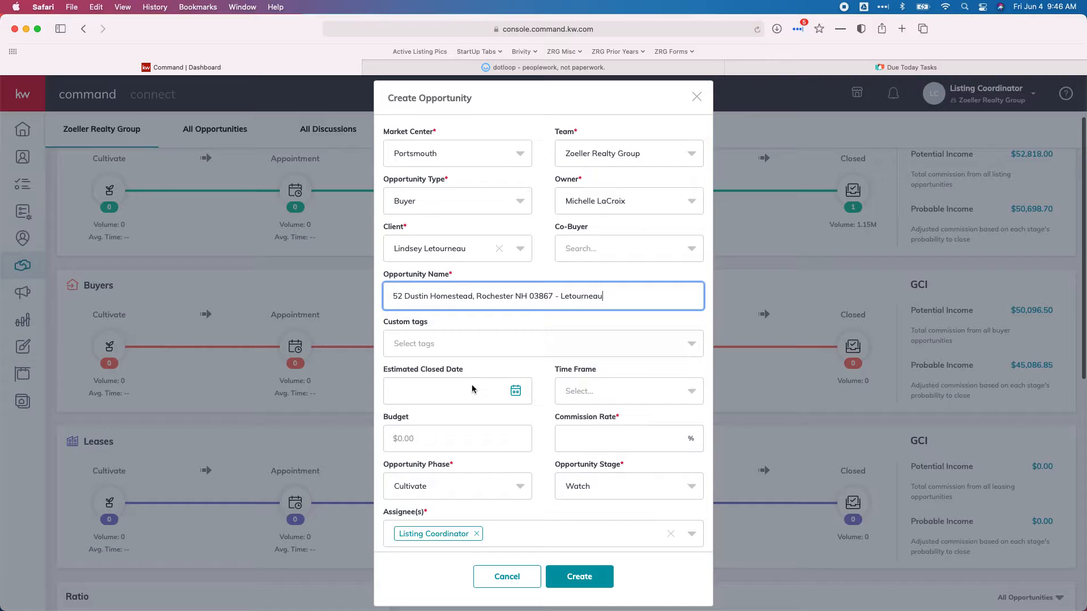
Set the estimated closed date to 6/15/2021, taken from the Executed PSA in dotloop
{"action": "left_click", "coordinate": [415, 397]}
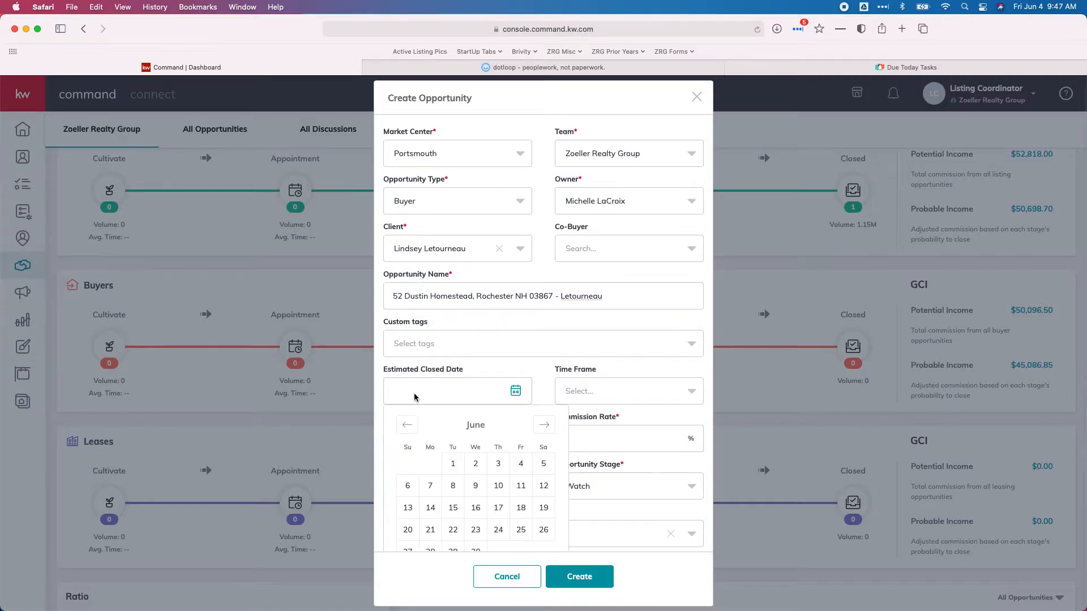
{"action": "left_click", "coordinate": [504, 70]}
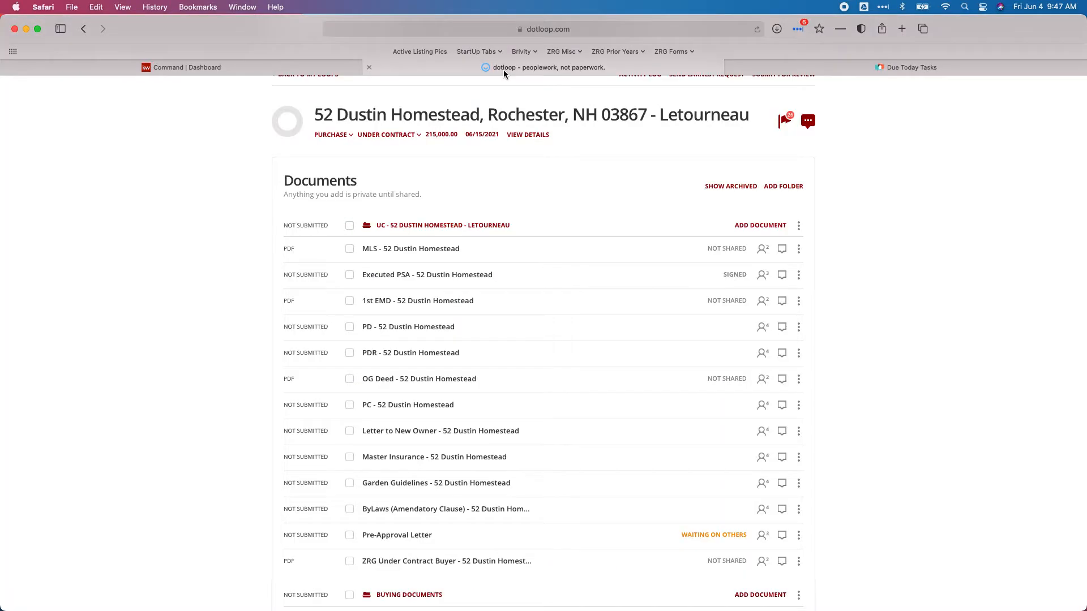
{"action": "left_click", "coordinate": [394, 278]}
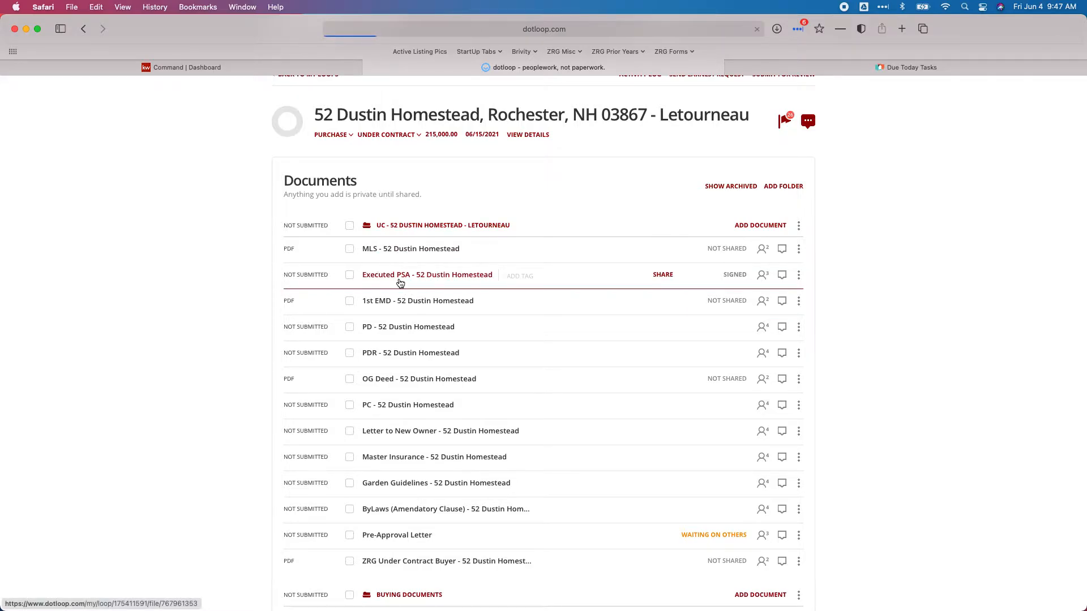
{"action": "scroll", "coordinate": [520, 298], "scroll_direction": "down", "scroll_amount": 1}
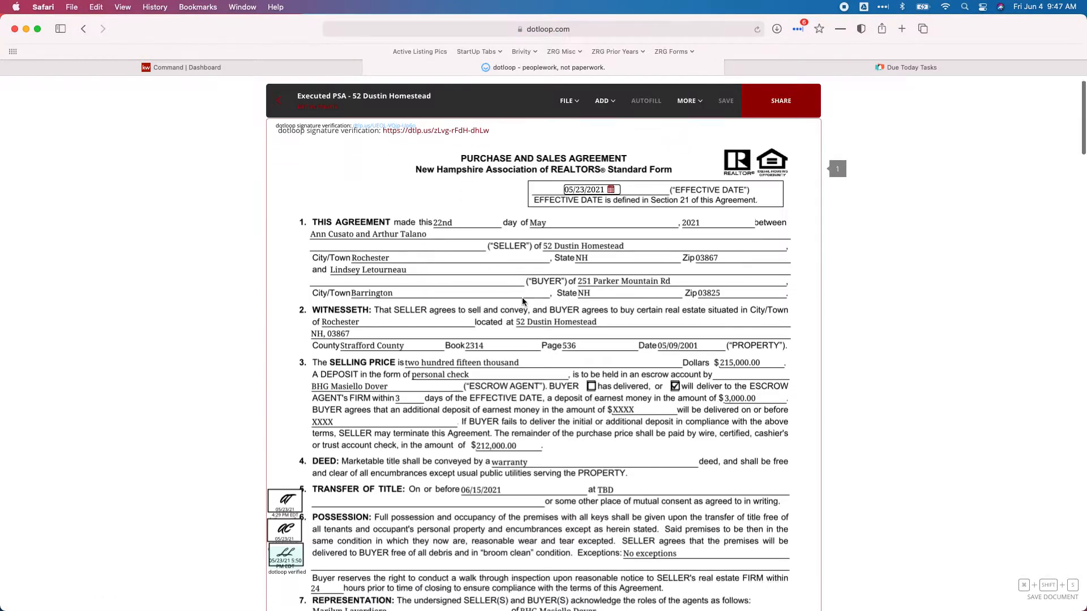
{"action": "left_click", "coordinate": [191, 69]}
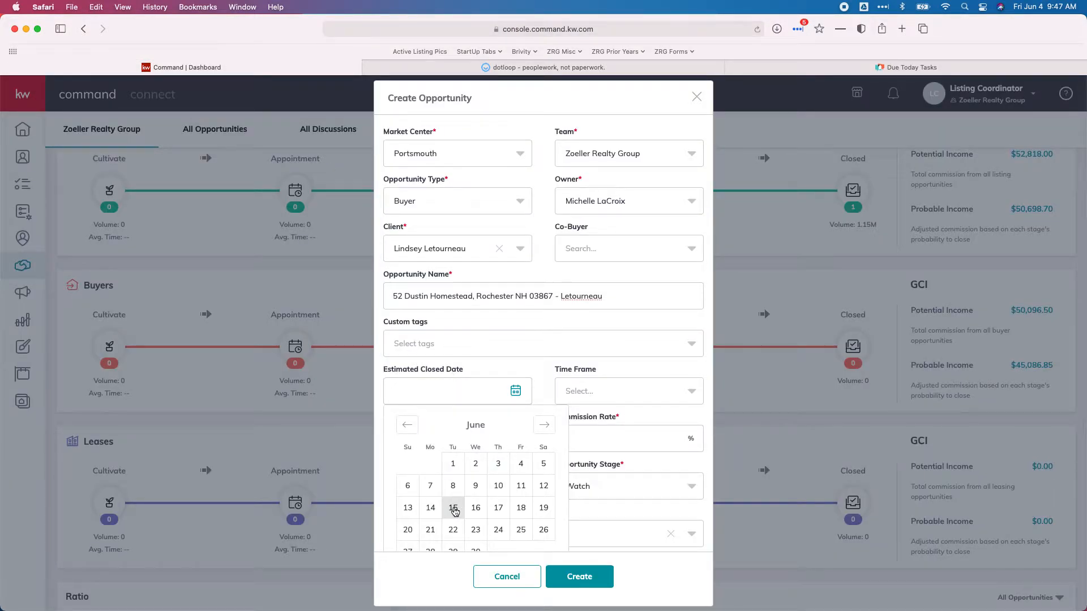
{"action": "left_click", "coordinate": [453, 509]}
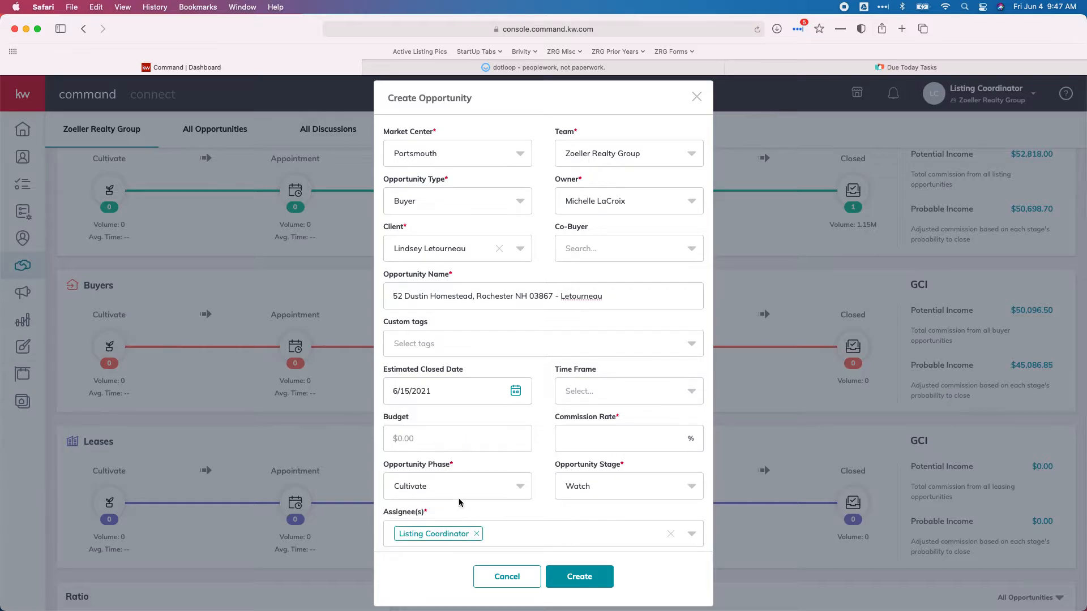
{"action": "scroll", "coordinate": [537, 392], "scroll_direction": "down", "scroll_amount": 1}
{"action": "left_click", "coordinate": [596, 447]}
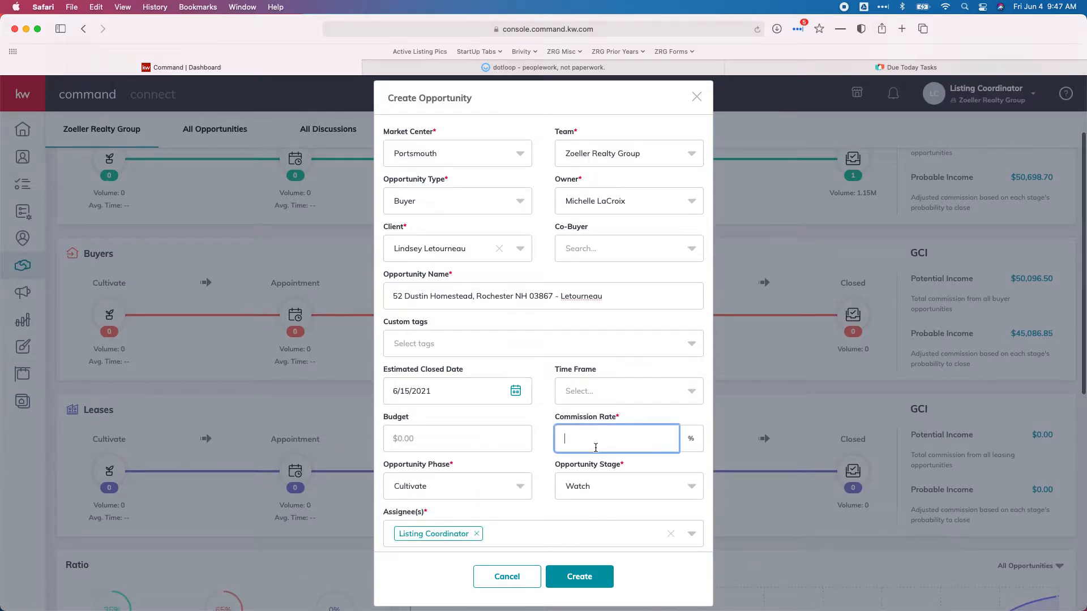
{"action": "left_click", "coordinate": [480, 68]}
{"action": "left_click", "coordinate": [279, 101]}
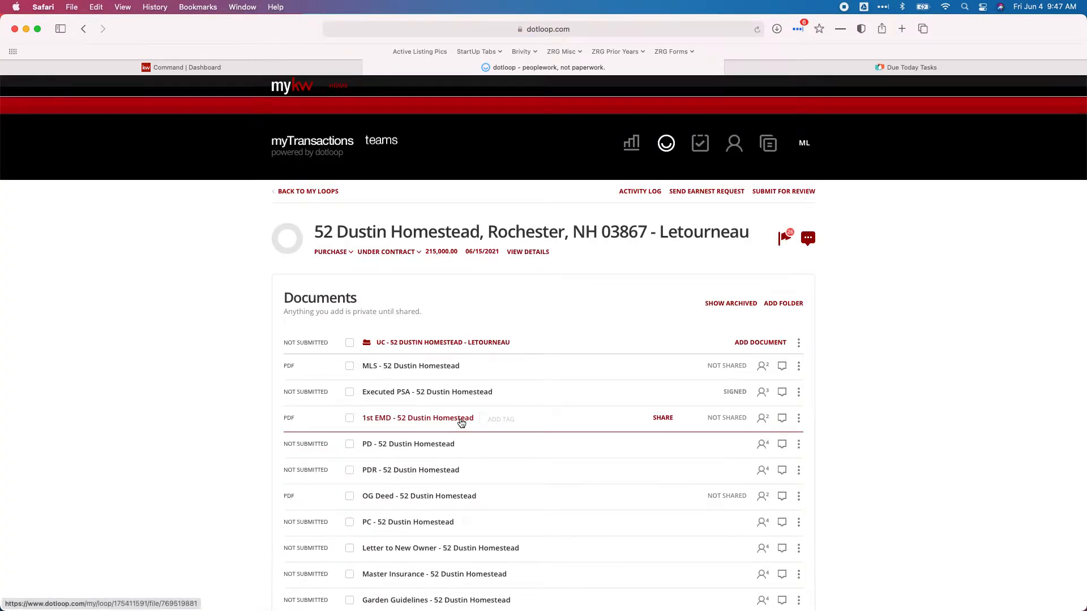
{"action": "scroll", "coordinate": [454, 419], "scroll_direction": "down", "scroll_amount": 5}
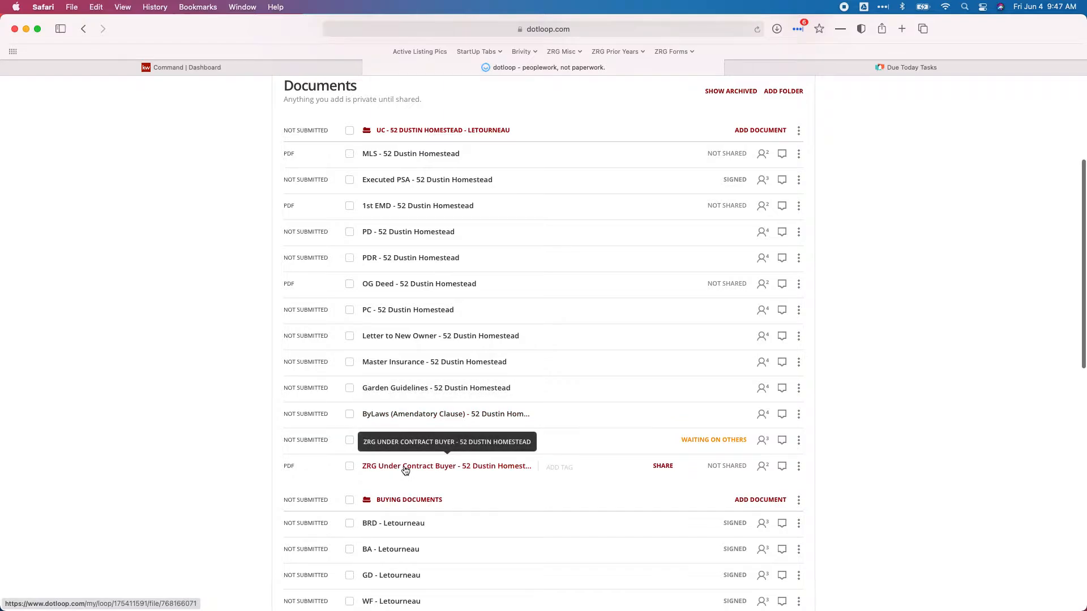
{"action": "left_click", "coordinate": [350, 466]}
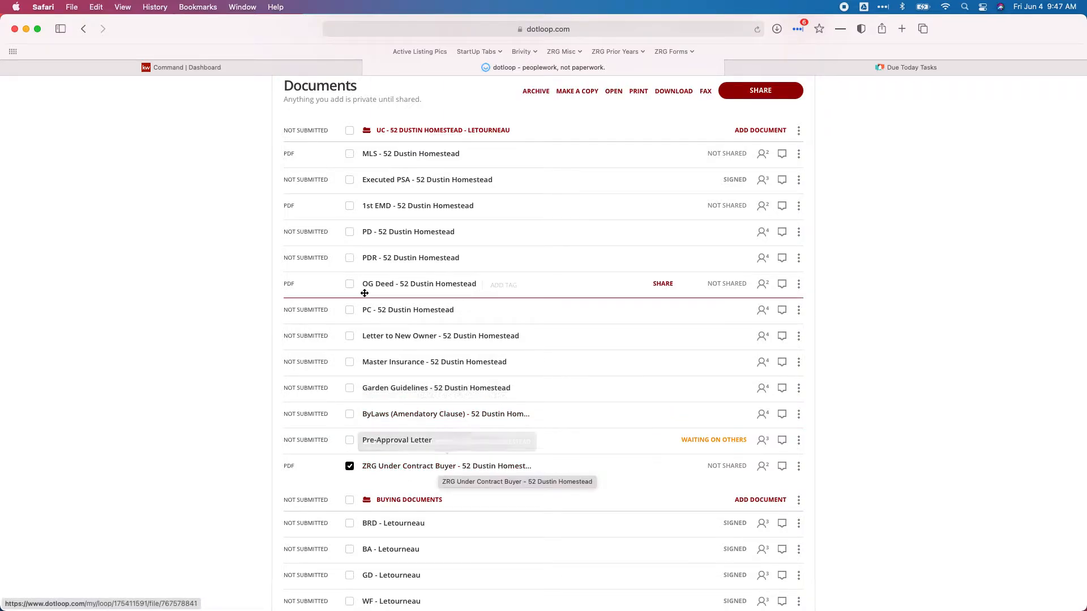
{"action": "left_click", "coordinate": [349, 153]}
{"action": "left_click", "coordinate": [614, 91]}
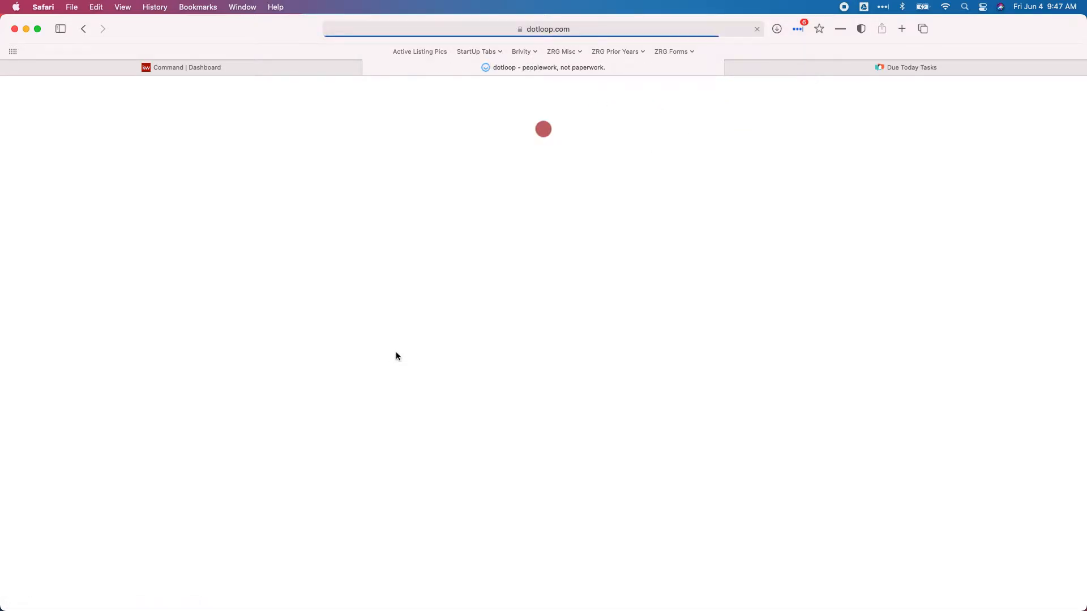
Read through the ZRG Under Contract Buyer form down to the commission answer, MLS
{"action": "scroll", "coordinate": [437, 337], "scroll_direction": "down", "scroll_amount": 20}
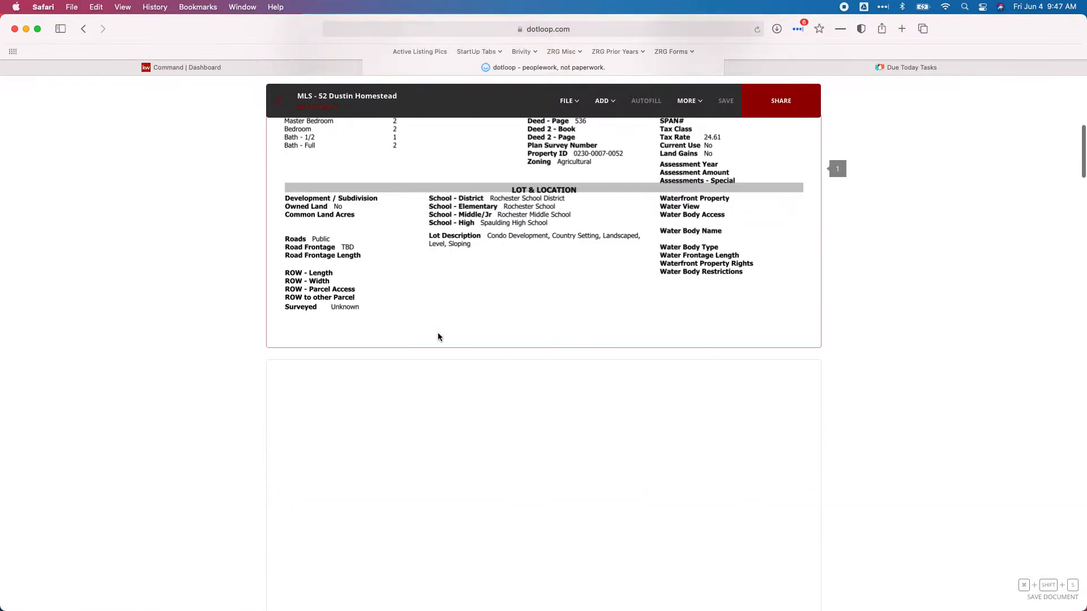
{"action": "scroll", "coordinate": [437, 337], "scroll_direction": "down", "scroll_amount": 12}
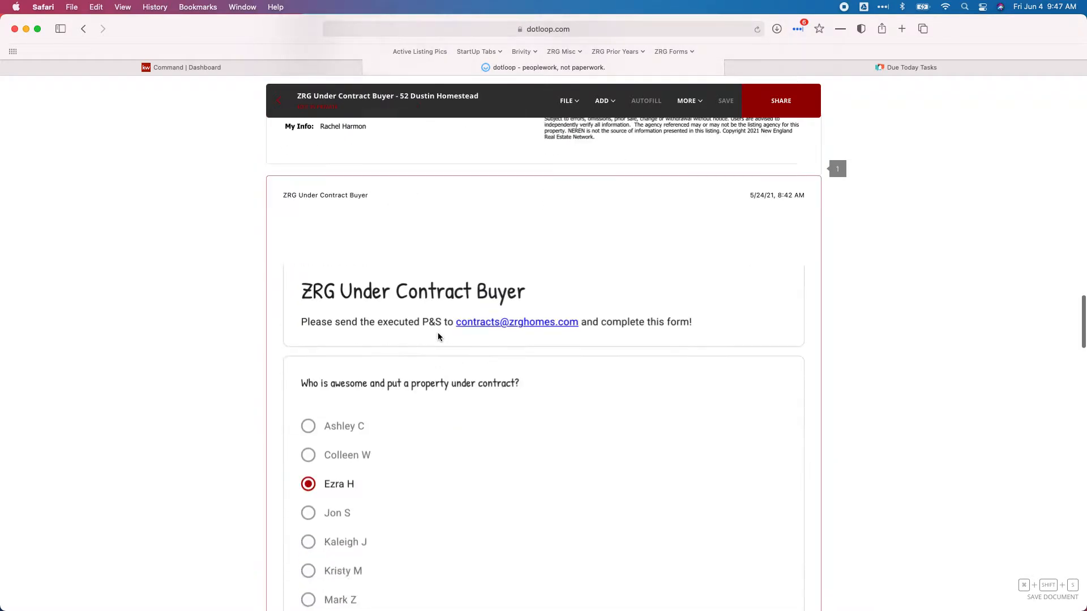
{"action": "scroll", "coordinate": [438, 336], "scroll_direction": "up", "scroll_amount": 1}
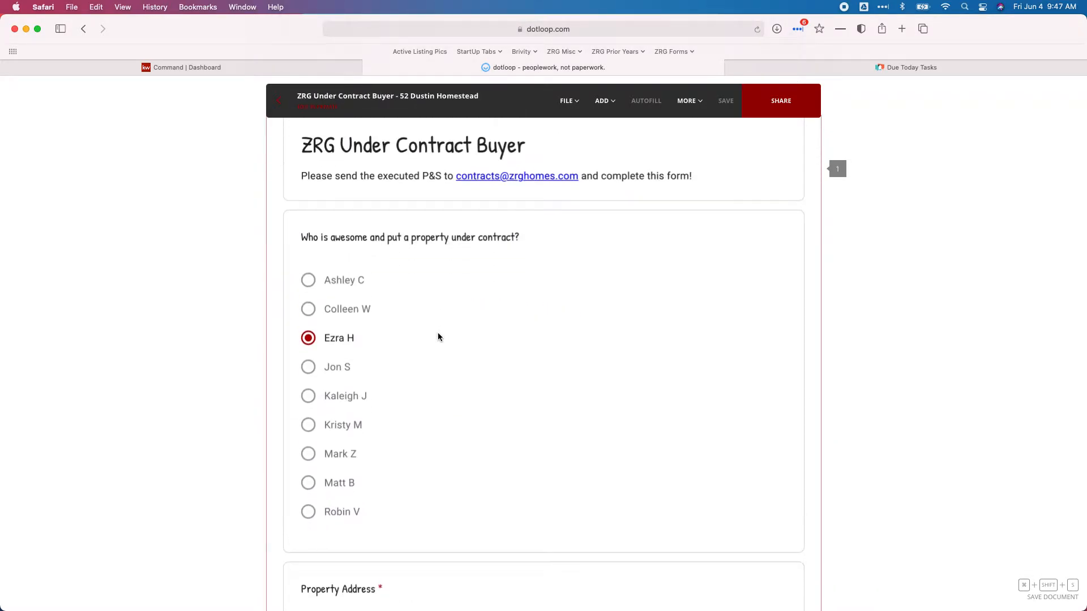
{"action": "scroll", "coordinate": [438, 336], "scroll_direction": "down", "scroll_amount": 15}
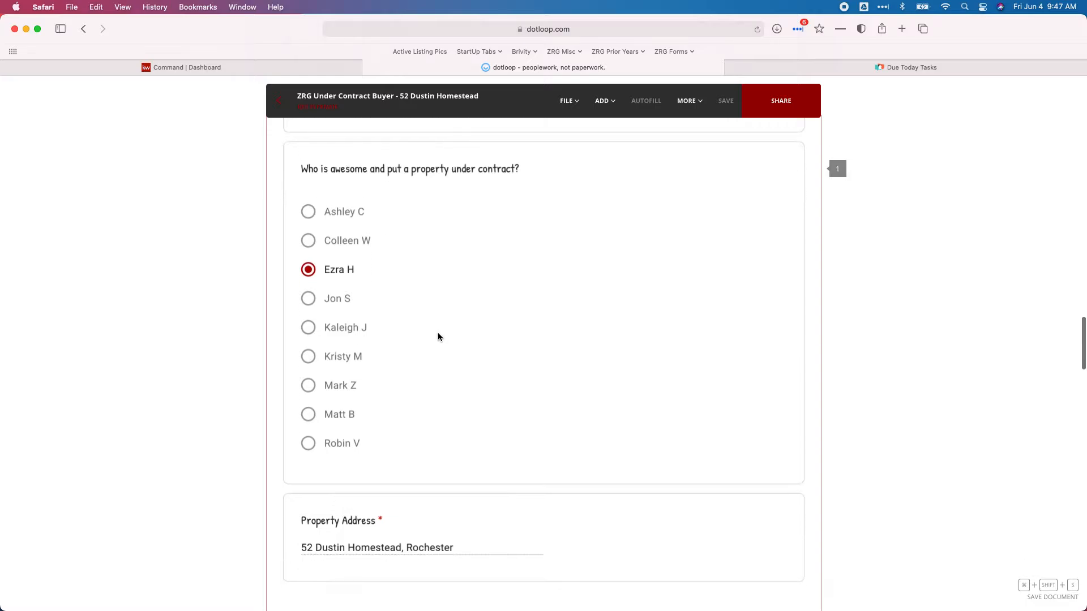
{"action": "scroll", "coordinate": [438, 336], "scroll_direction": "down", "scroll_amount": 15}
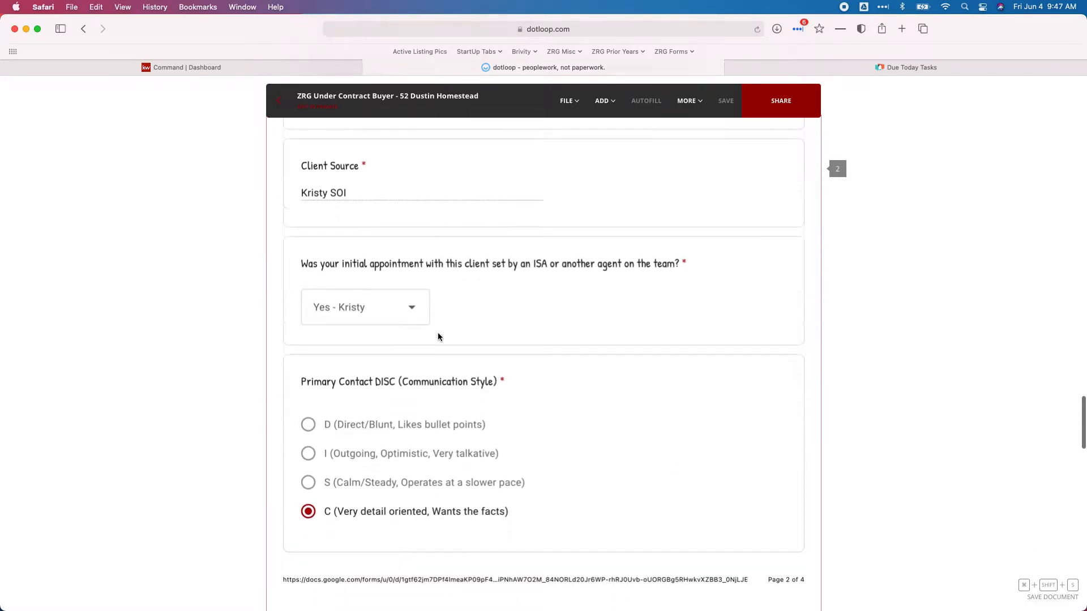
{"action": "scroll", "coordinate": [438, 337], "scroll_direction": "down", "scroll_amount": 10}
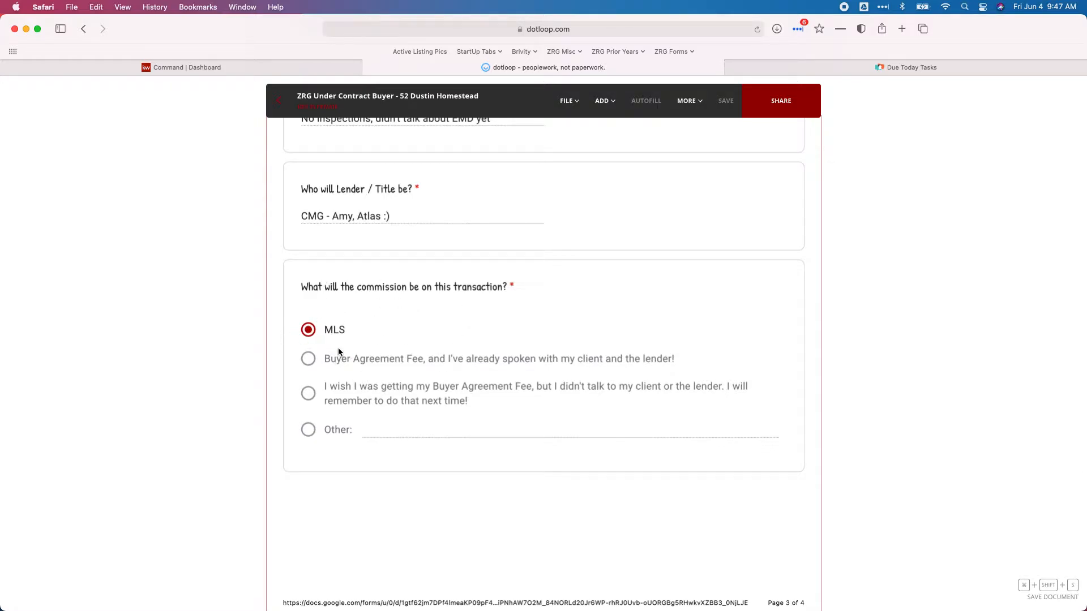
{"action": "scroll", "coordinate": [340, 348], "scroll_direction": "up", "scroll_amount": 20}
{"action": "scroll", "coordinate": [350, 358], "scroll_direction": "down", "scroll_amount": 15}
{"action": "scroll", "coordinate": [349, 358], "scroll_direction": "up", "scroll_amount": 8}
{"action": "scroll", "coordinate": [350, 358], "scroll_direction": "down", "scroll_amount": 10}
{"action": "scroll", "coordinate": [349, 358], "scroll_direction": "down", "scroll_amount": 3}
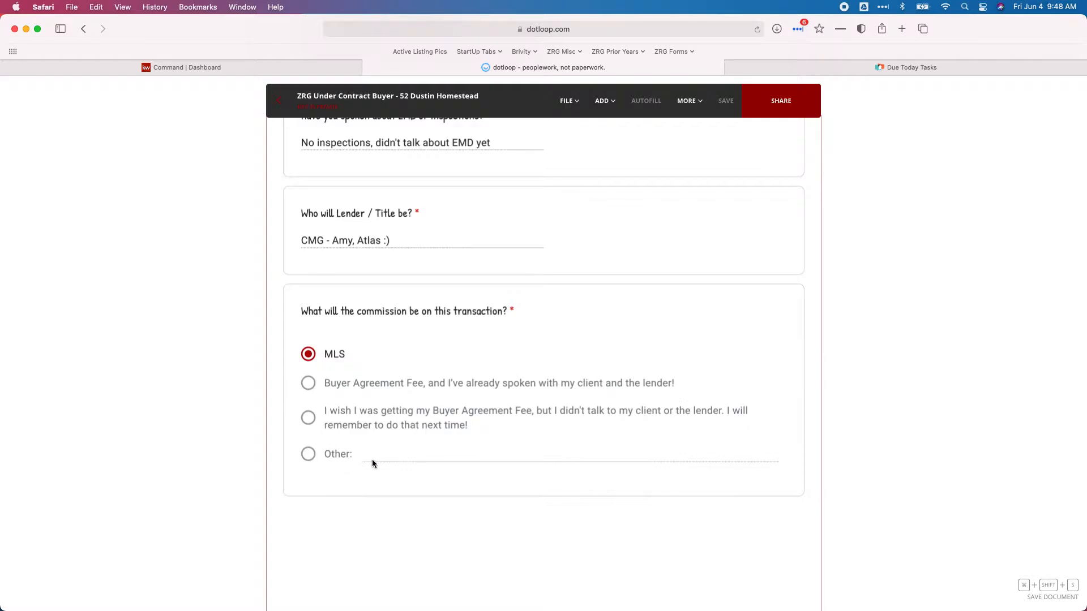
{"action": "scroll", "coordinate": [372, 463], "scroll_direction": "up", "scroll_amount": 3}
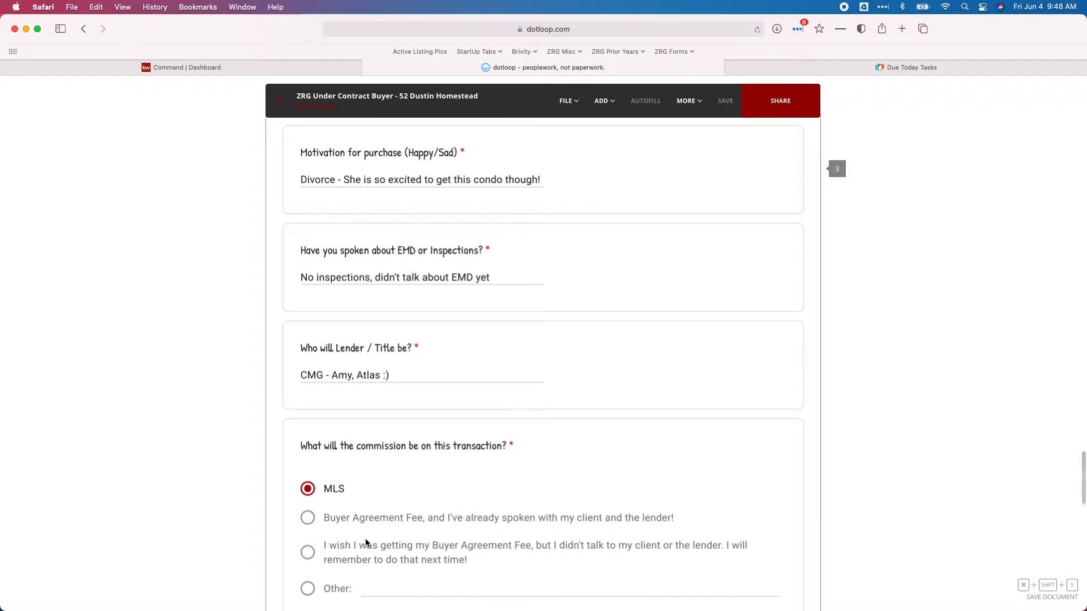
Scroll up into the MLS sheet to page 3's Compensation box, showing Buyer Agency at 2.50%
{"action": "scroll", "coordinate": [316, 498], "scroll_direction": "up", "scroll_amount": 20}
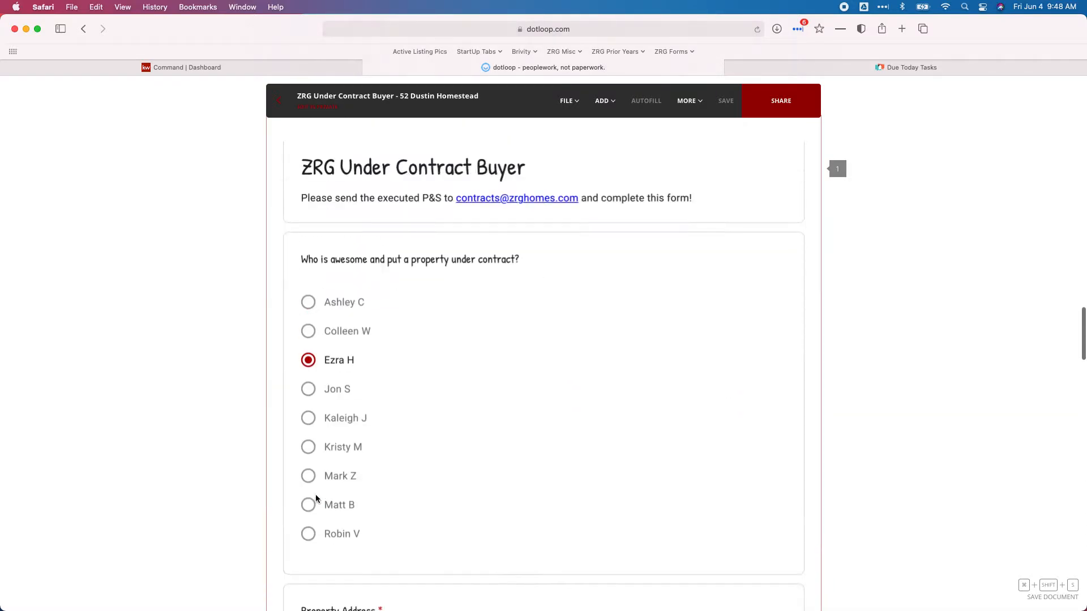
{"action": "scroll", "coordinate": [316, 498], "scroll_direction": "down", "scroll_amount": 1}
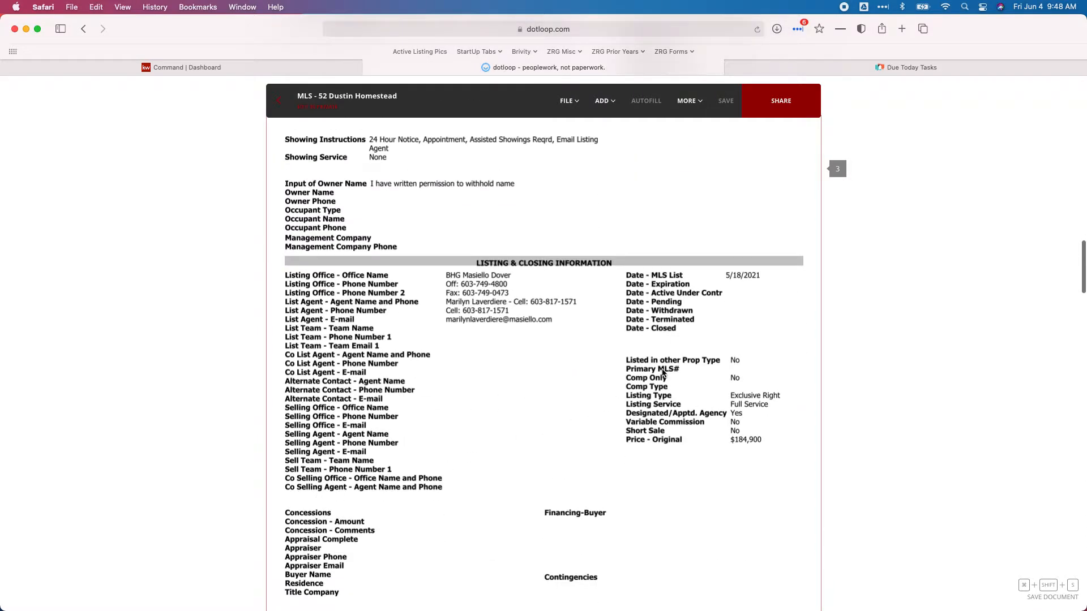
{"action": "scroll", "coordinate": [553, 394], "scroll_direction": "up", "scroll_amount": 1}
{"action": "scroll", "coordinate": [552, 394], "scroll_direction": "up", "scroll_amount": 2}
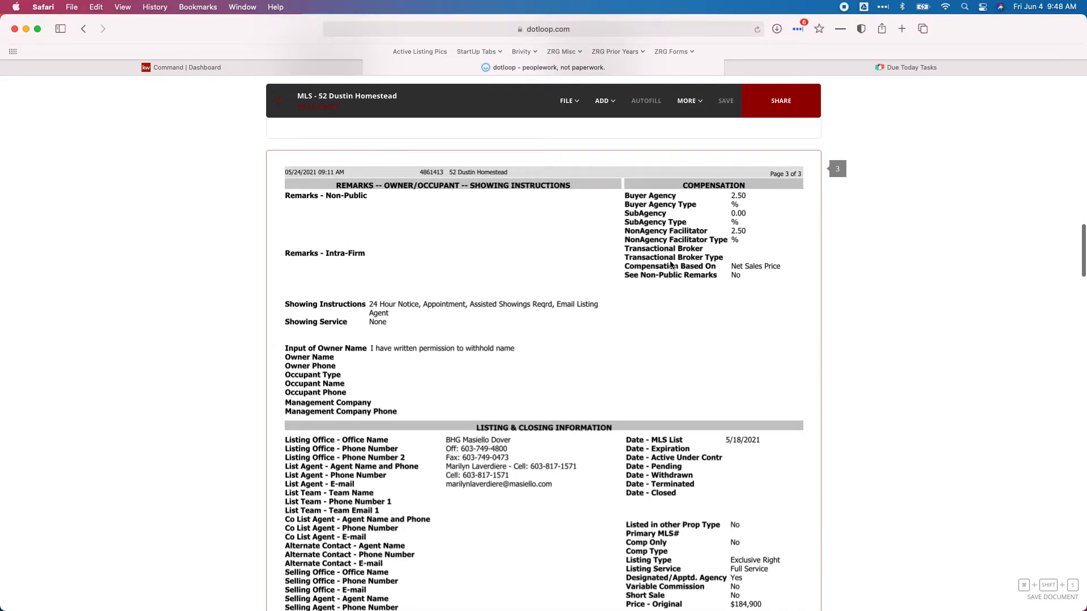
{"action": "scroll", "coordinate": [678, 249], "scroll_direction": "up", "scroll_amount": 3}
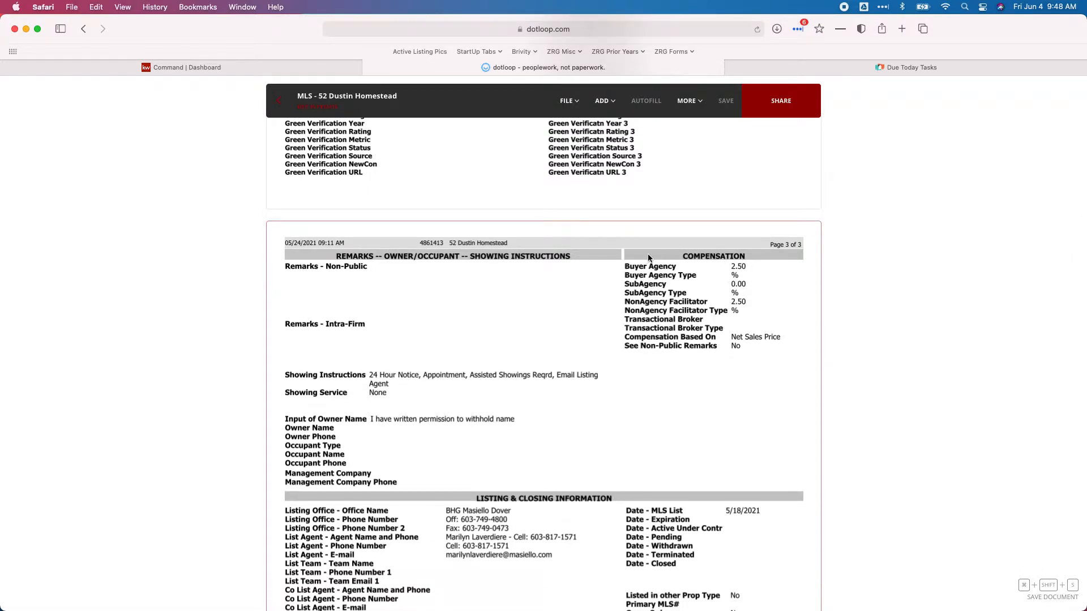
In Create Opportunity, enter a 2.5 commission rate, choose Active phase and keep the Signed Buyer stage
{"action": "left_click", "coordinate": [182, 66]}
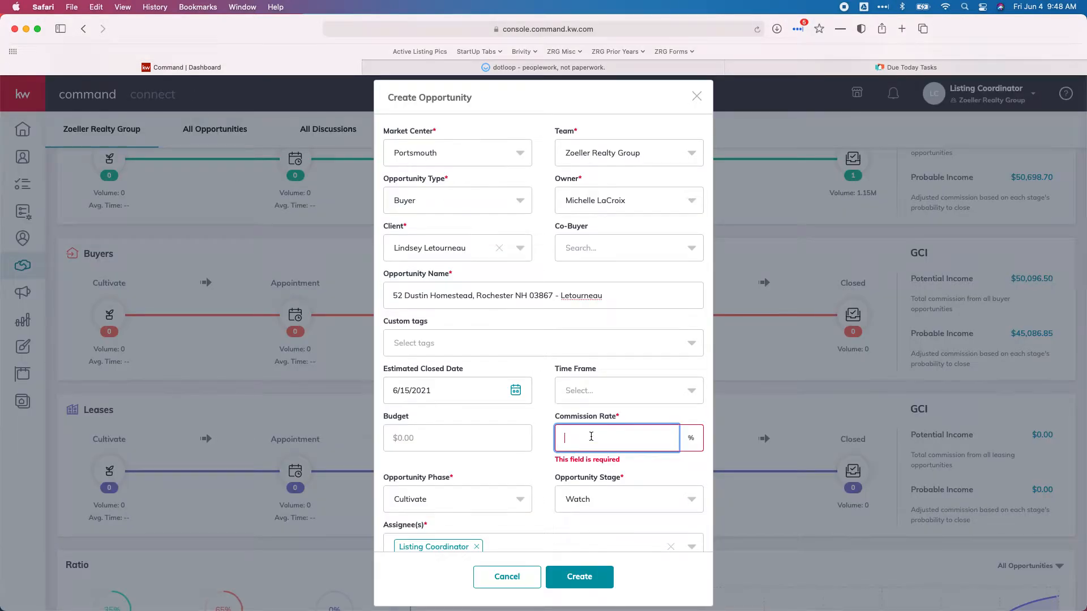
{"action": "type", "text": "2.5"}
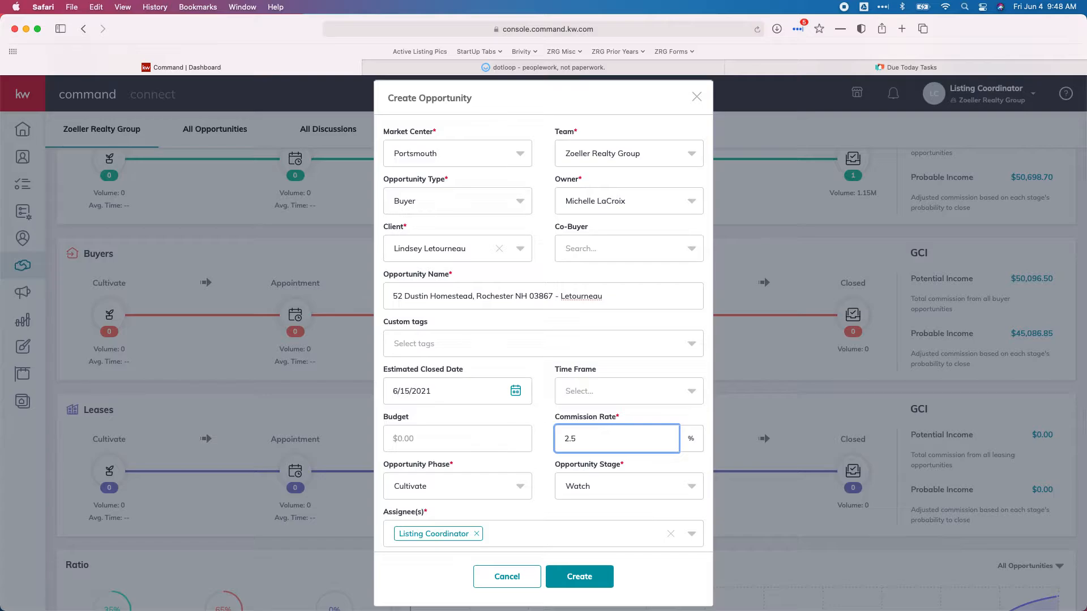
{"action": "scroll", "coordinate": [535, 445], "scroll_direction": "down", "scroll_amount": 4}
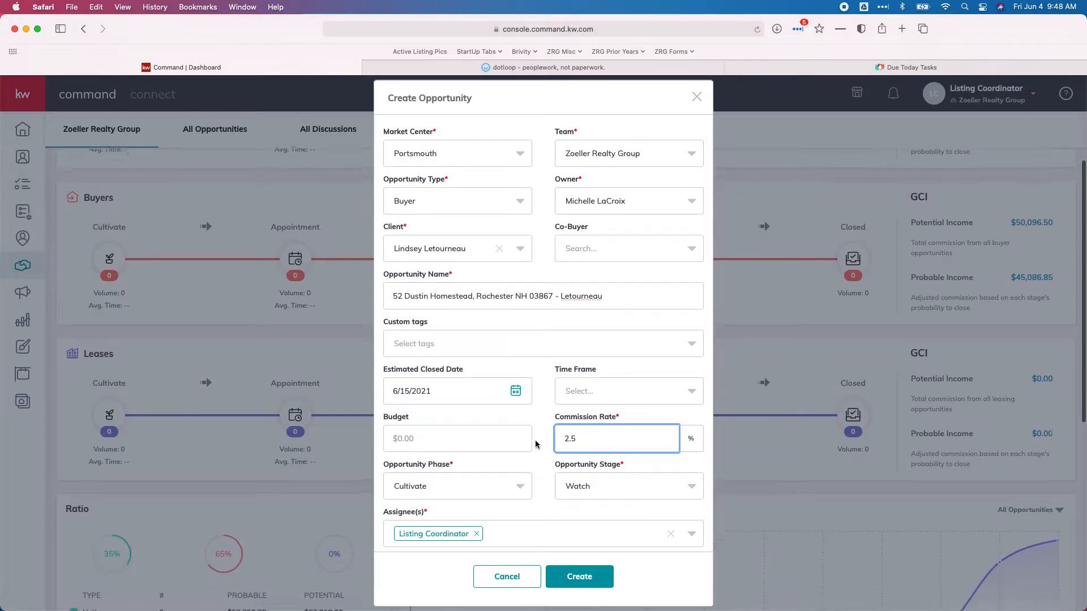
{"action": "left_click", "coordinate": [513, 480]}
{"action": "scroll", "coordinate": [430, 442], "scroll_direction": "down", "scroll_amount": 2}
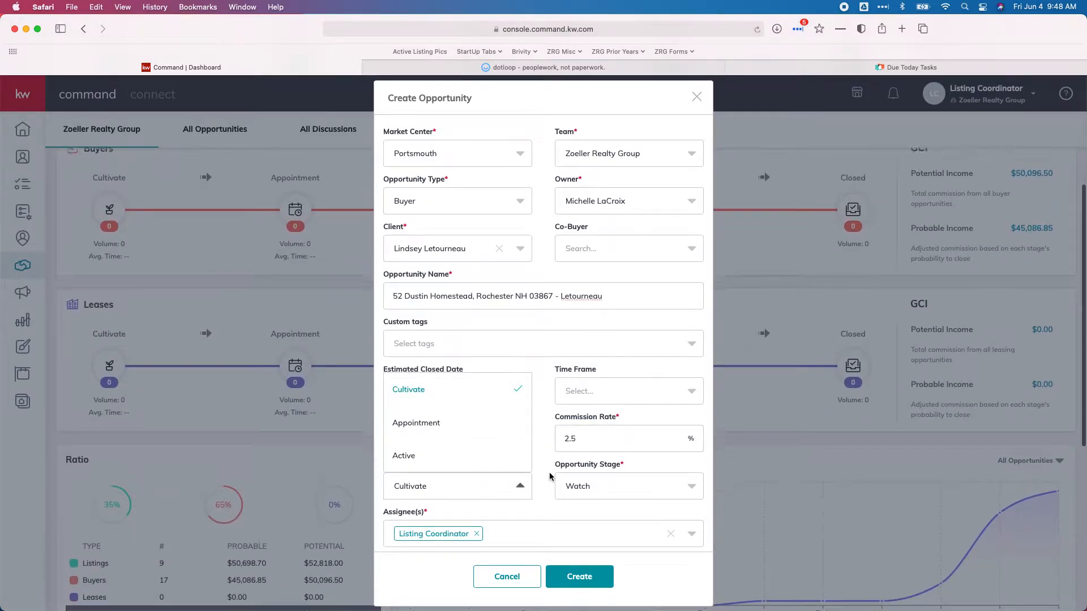
{"action": "left_click", "coordinate": [416, 456]}
{"action": "left_click", "coordinate": [608, 491]}
{"action": "left_click", "coordinate": [603, 488]}
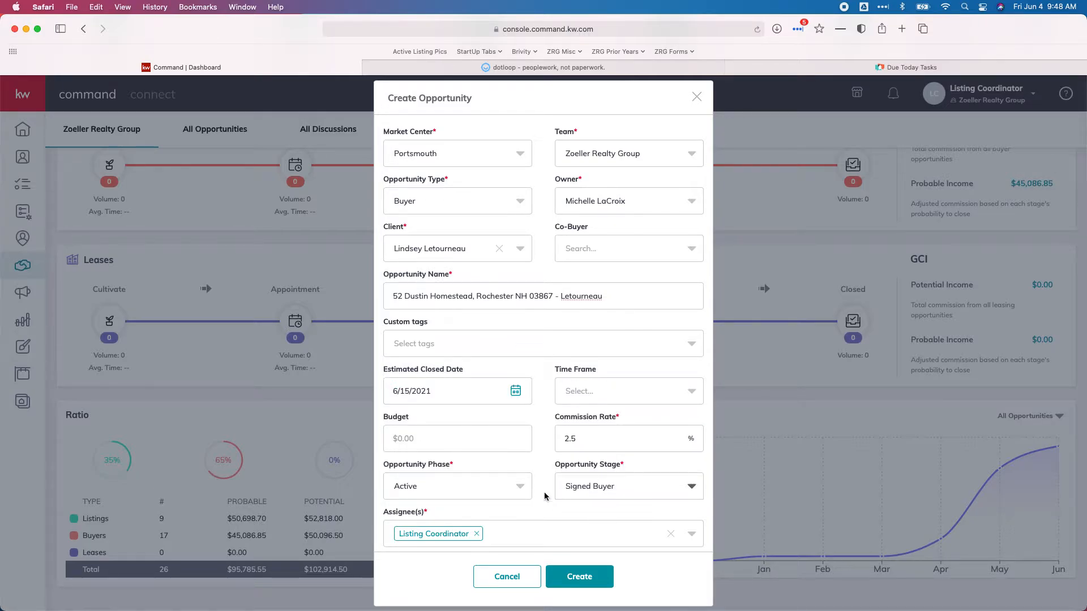
{"action": "scroll", "coordinate": [542, 506], "scroll_direction": "down", "scroll_amount": 2}
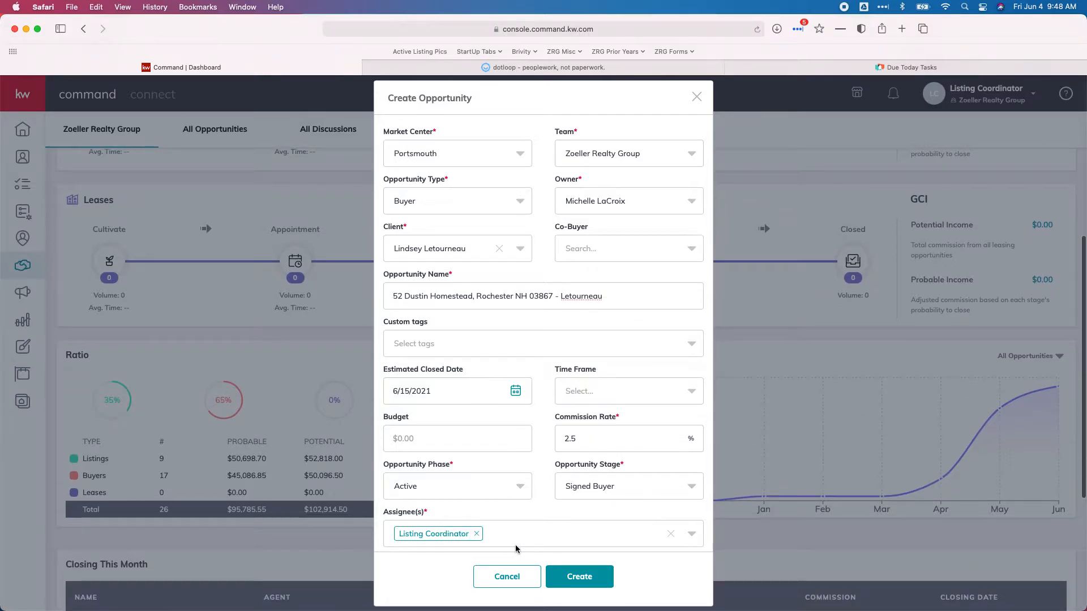
Create the buyer opportunity and open its Edit General Information dialog showing Active, Signed Buyer, 2.50%
{"action": "left_click", "coordinate": [579, 583]}
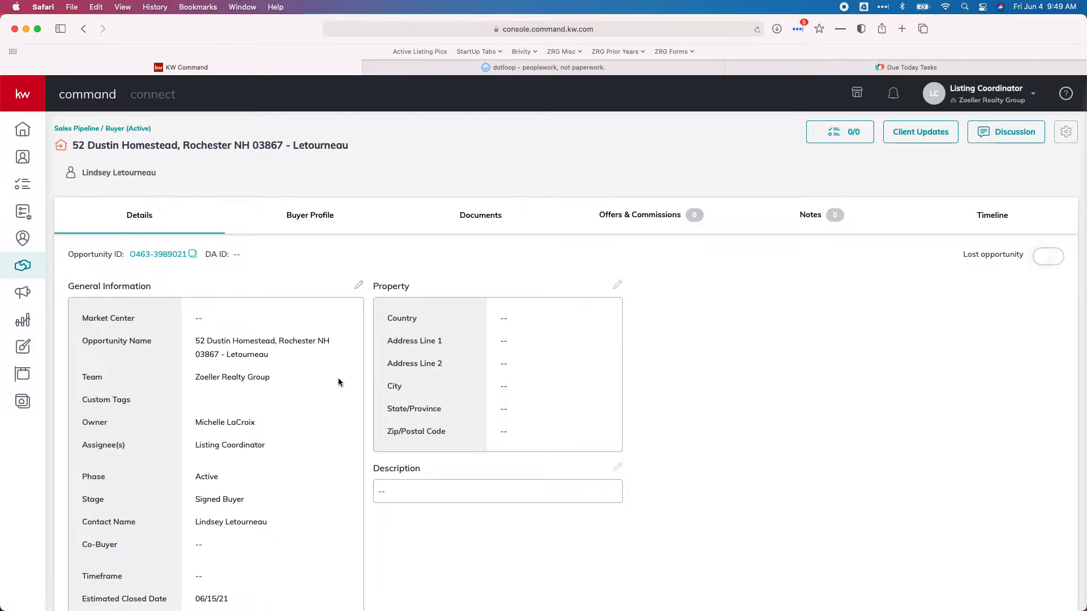
{"action": "scroll", "coordinate": [338, 381], "scroll_direction": "down", "scroll_amount": 3}
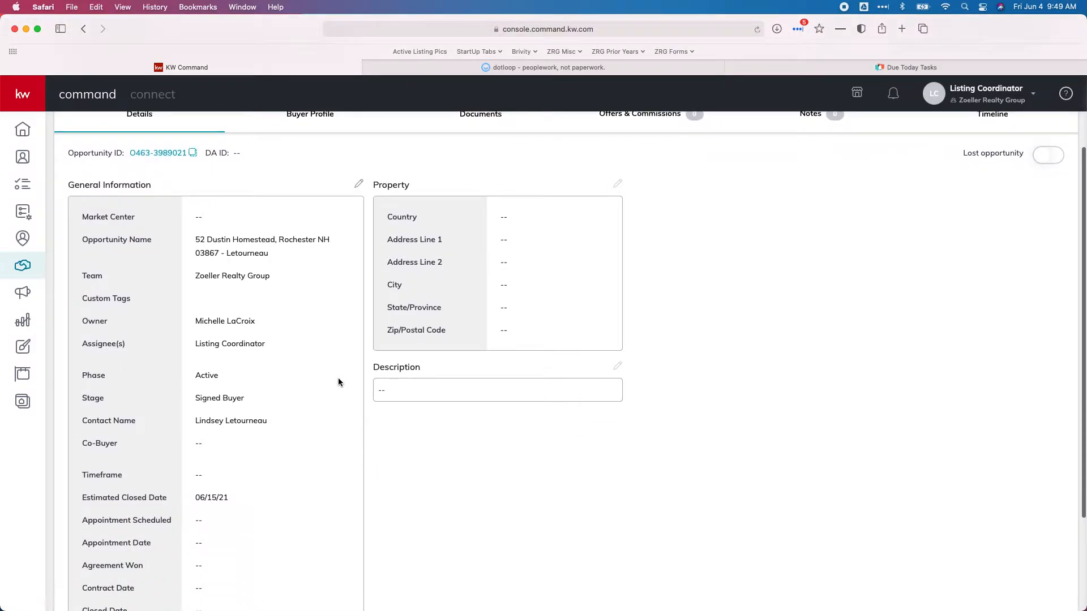
{"action": "left_click", "coordinate": [359, 185]}
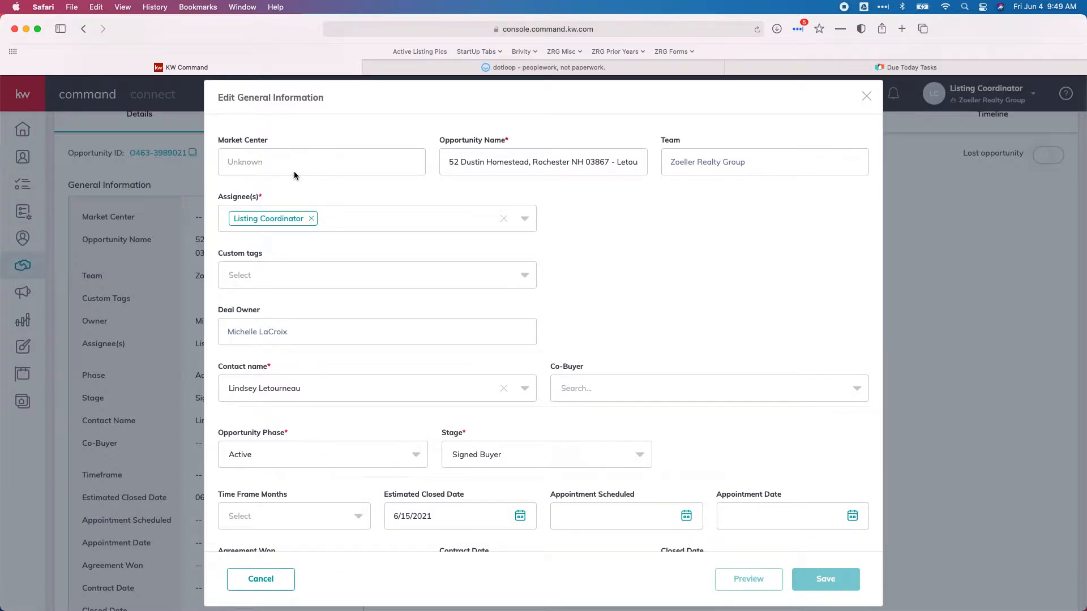
{"action": "scroll", "coordinate": [515, 239], "scroll_direction": "down", "scroll_amount": 2}
{"action": "scroll", "coordinate": [515, 239], "scroll_direction": "up", "scroll_amount": 2}
{"action": "scroll", "coordinate": [517, 245], "scroll_direction": "down", "scroll_amount": 3}
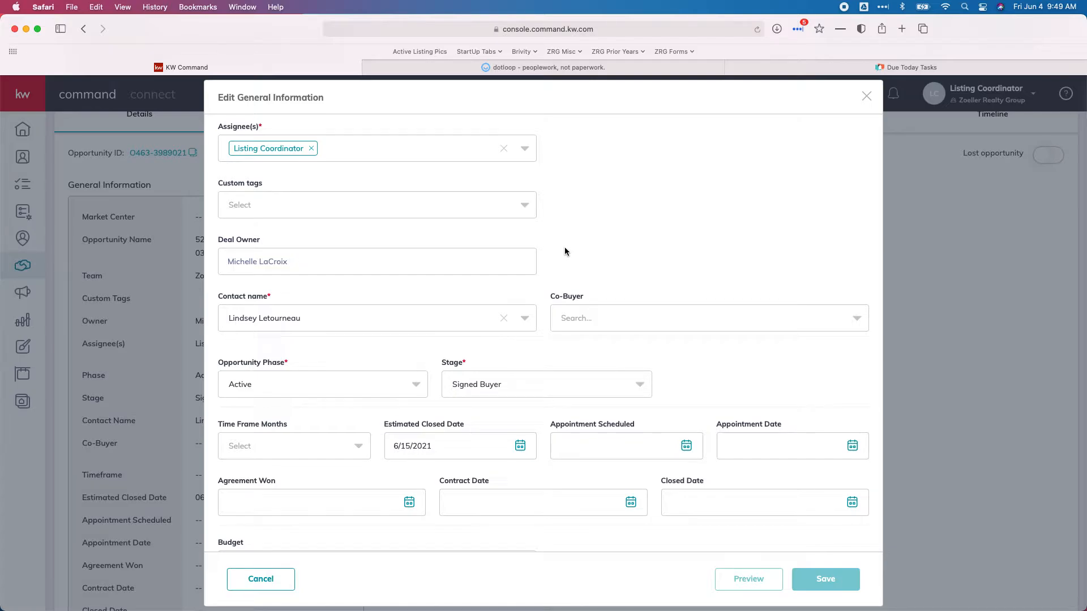
{"action": "scroll", "coordinate": [578, 253], "scroll_direction": "down", "scroll_amount": 2}
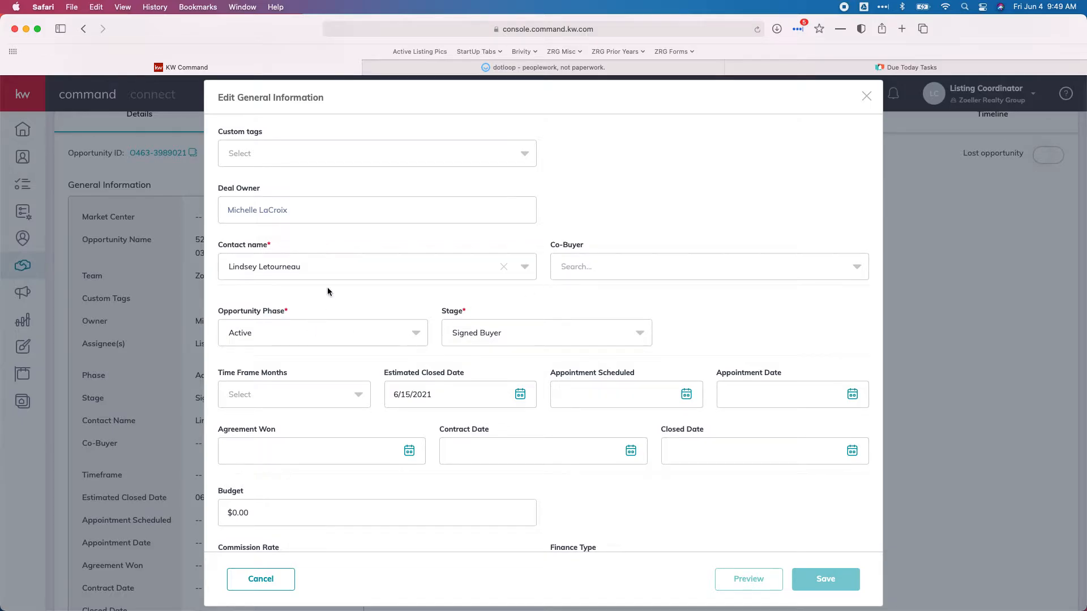
{"action": "scroll", "coordinate": [327, 289], "scroll_direction": "down", "scroll_amount": 1}
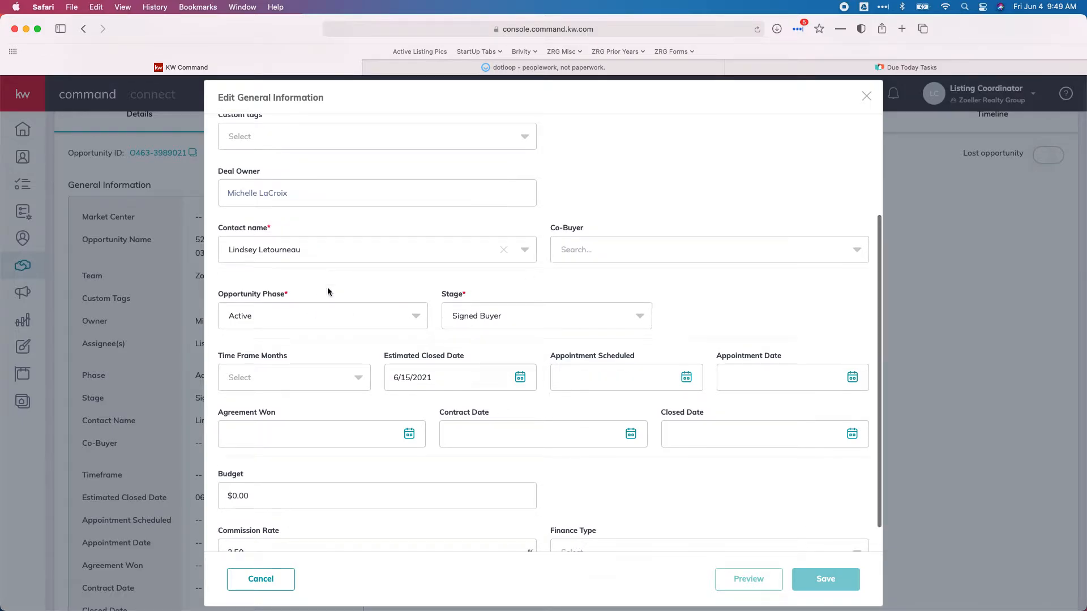
{"action": "left_click", "coordinate": [272, 309]}
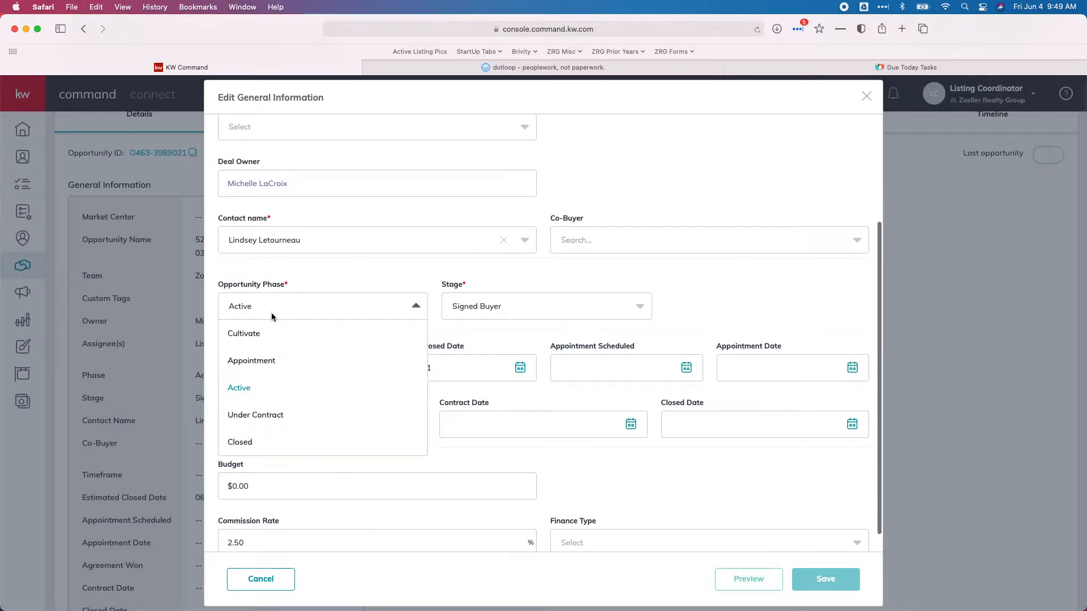
{"action": "left_click", "coordinate": [274, 427]}
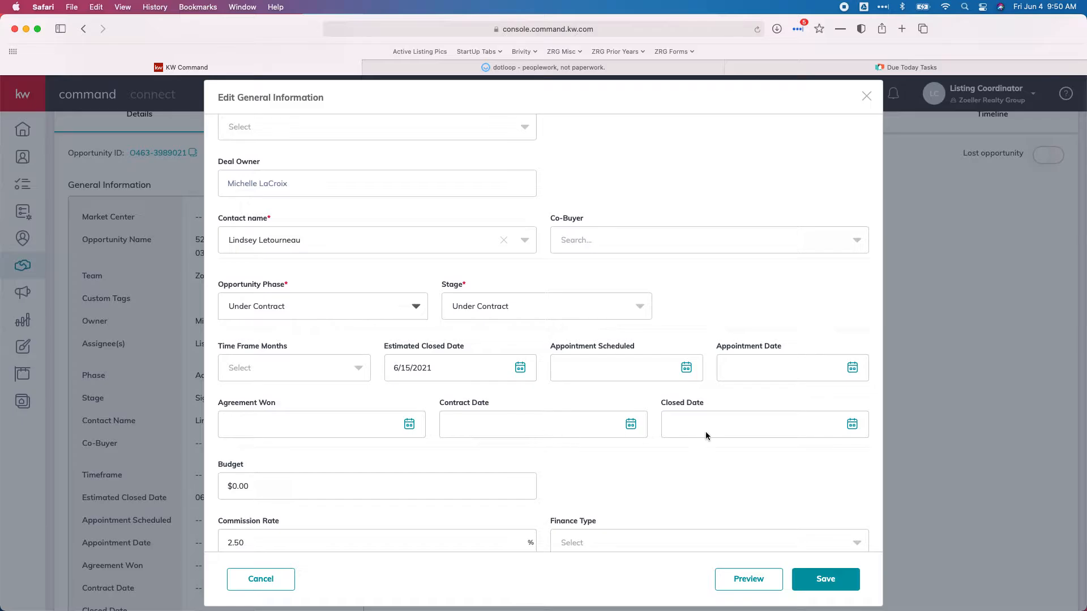
{"action": "left_click", "coordinate": [531, 69]}
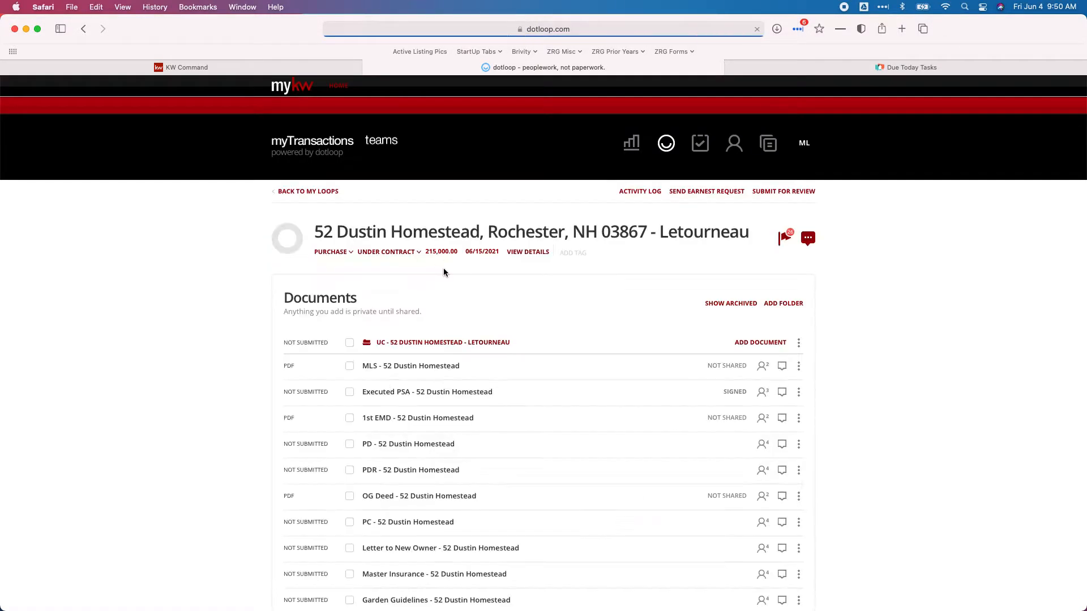
Check the Executed PSA's 05/23/2021 effective and 06/15/2021 transfer dates, then return to KW Command
{"action": "scroll", "coordinate": [443, 267], "scroll_direction": "down", "scroll_amount": 2}
{"action": "left_click", "coordinate": [415, 345]}
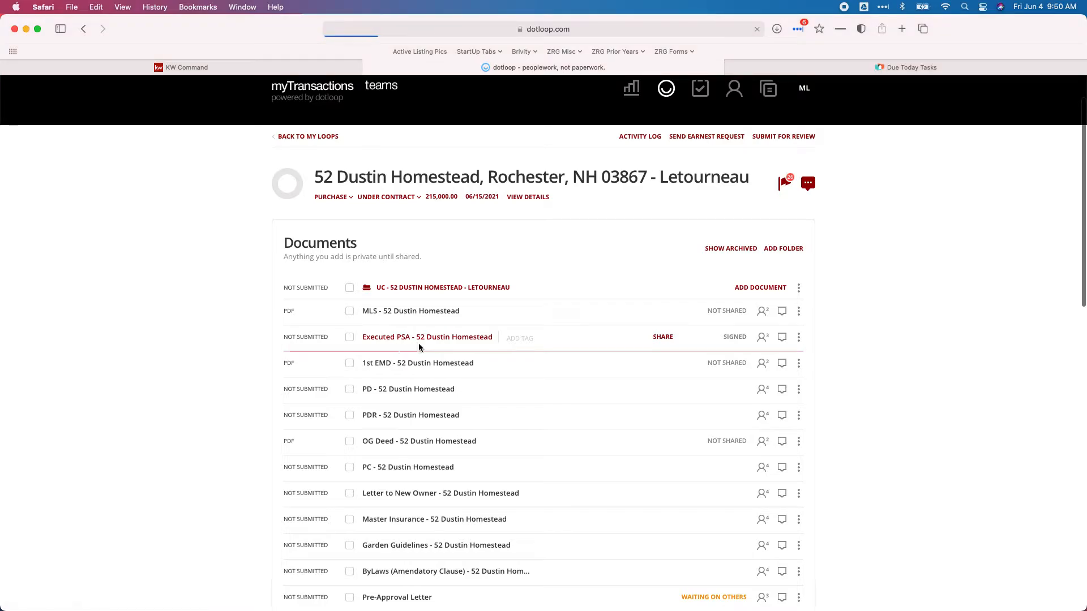
{"action": "scroll", "coordinate": [456, 322], "scroll_direction": "down", "scroll_amount": 1}
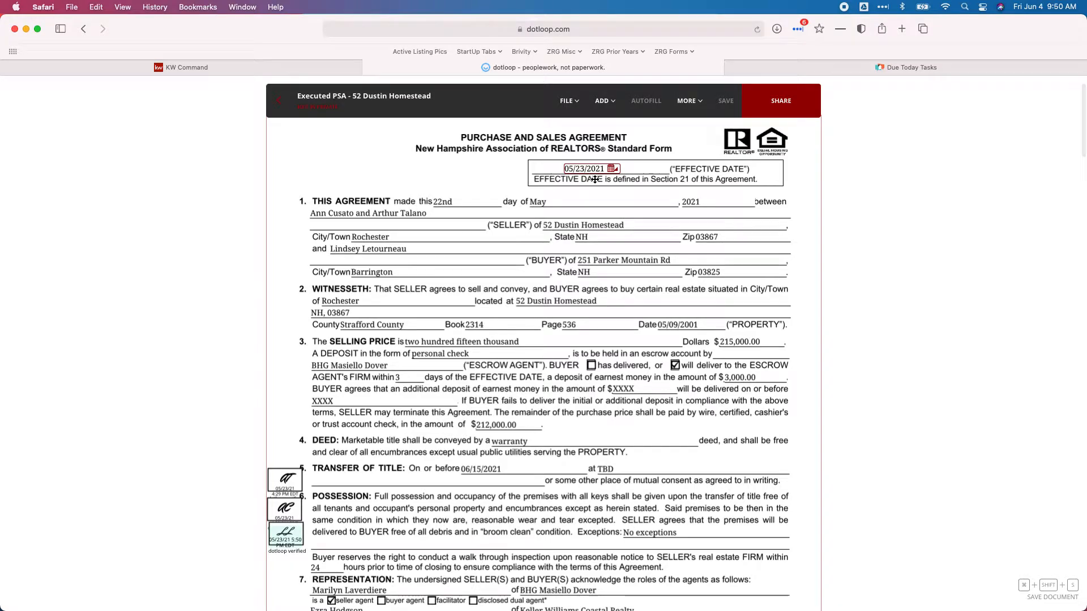
{"action": "scroll", "coordinate": [594, 179], "scroll_direction": "down", "scroll_amount": 4}
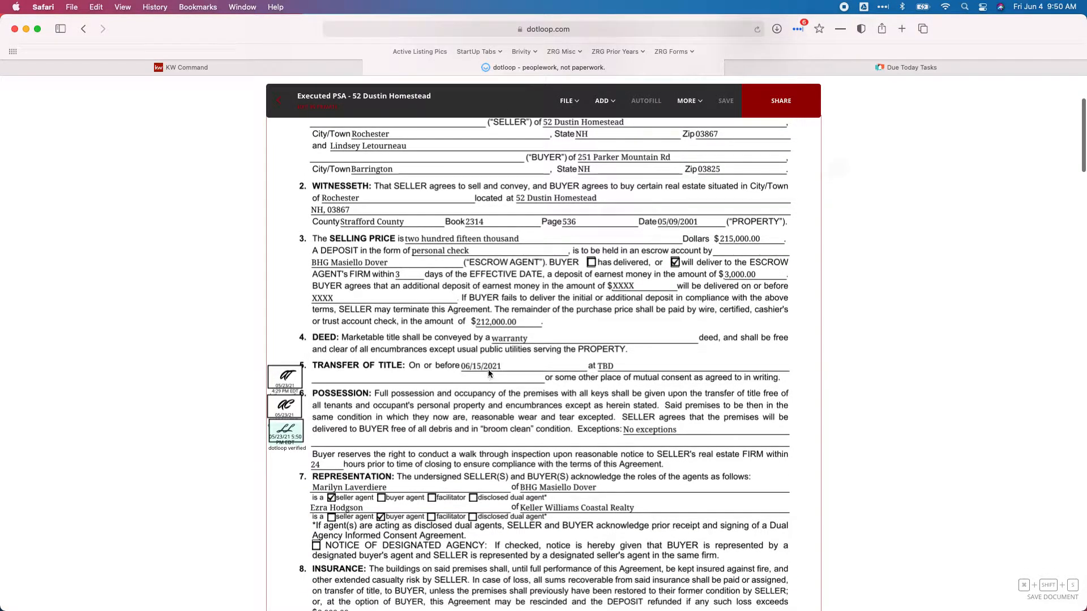
{"action": "left_click", "coordinate": [306, 68]}
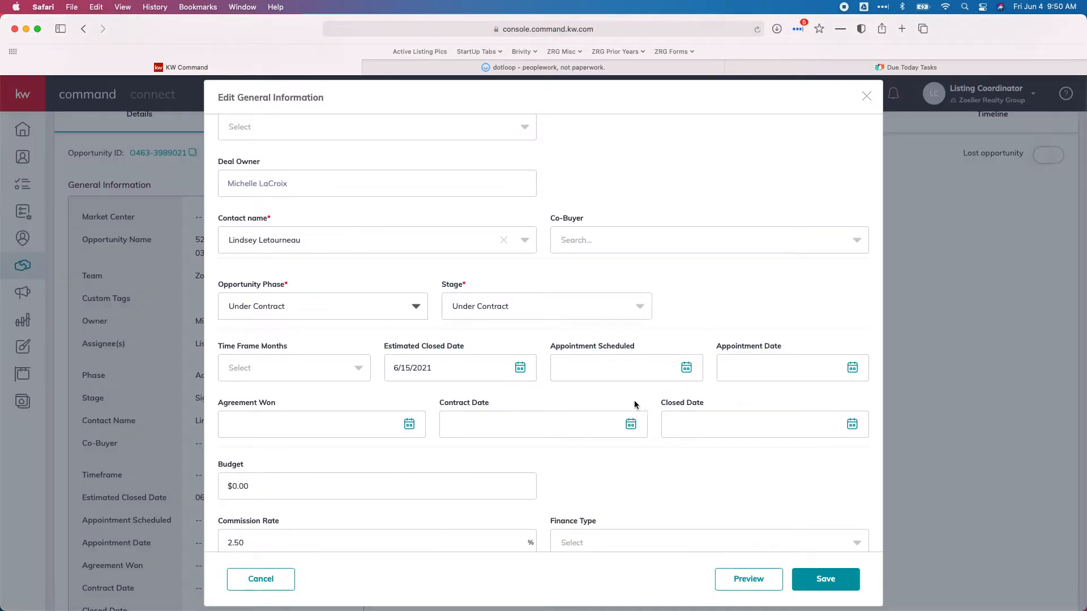
Set the contract date to May 23, 2021 and closed date to June 15, 2021, then save
{"action": "left_click", "coordinate": [508, 426]}
{"action": "scroll", "coordinate": [502, 467], "scroll_direction": "down", "scroll_amount": 2}
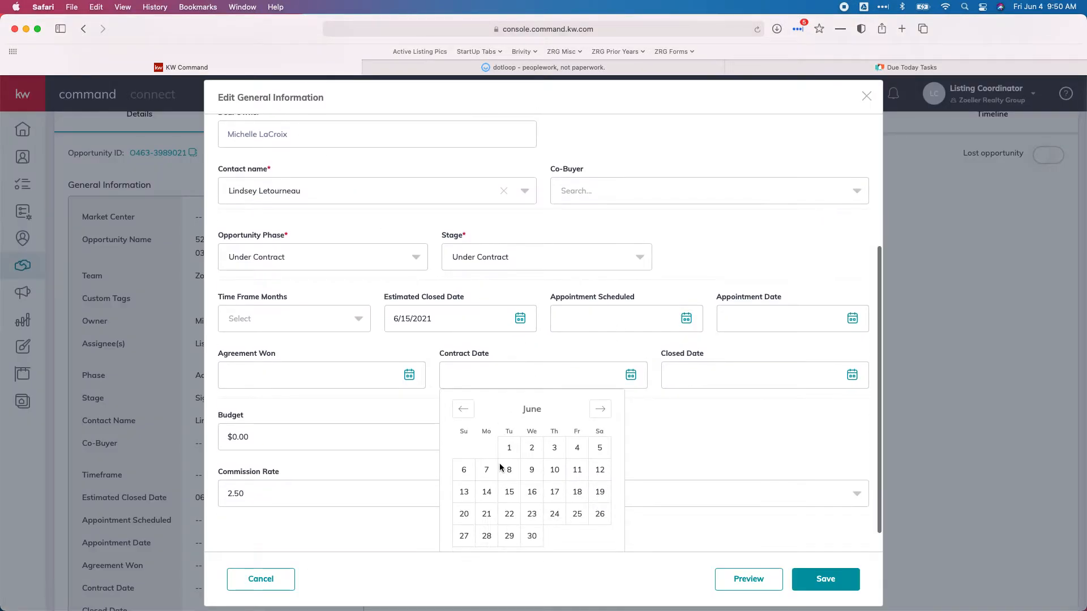
{"action": "left_click", "coordinate": [462, 408]}
{"action": "scroll", "coordinate": [548, 431], "scroll_direction": "down", "scroll_amount": 1}
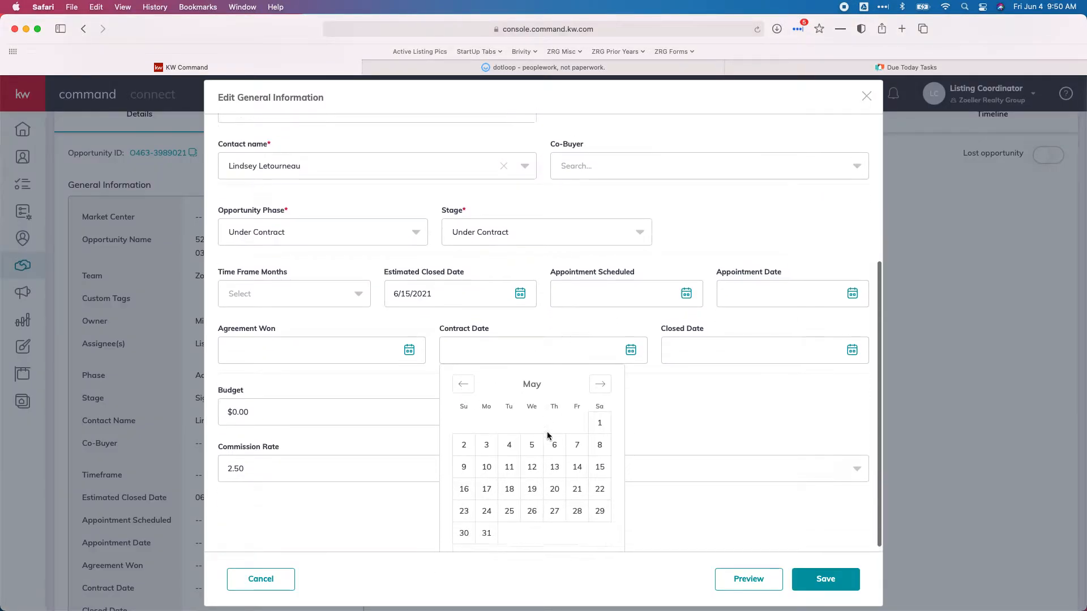
{"action": "left_click", "coordinate": [464, 506]}
{"action": "left_click", "coordinate": [732, 402]}
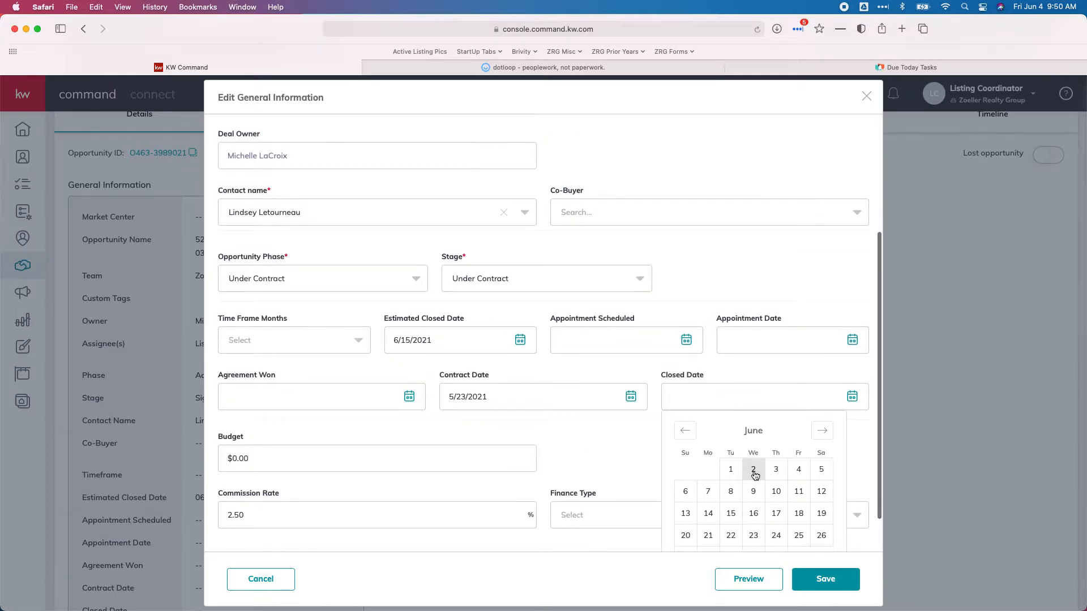
{"action": "left_click", "coordinate": [730, 515]}
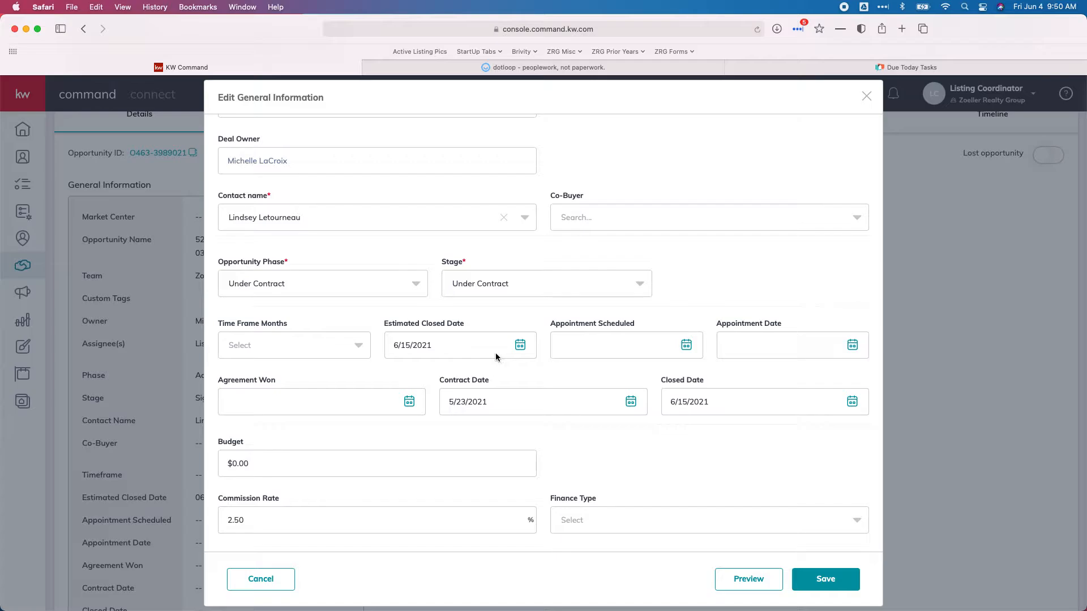
{"action": "scroll", "coordinate": [676, 399], "scroll_direction": "down", "scroll_amount": 3}
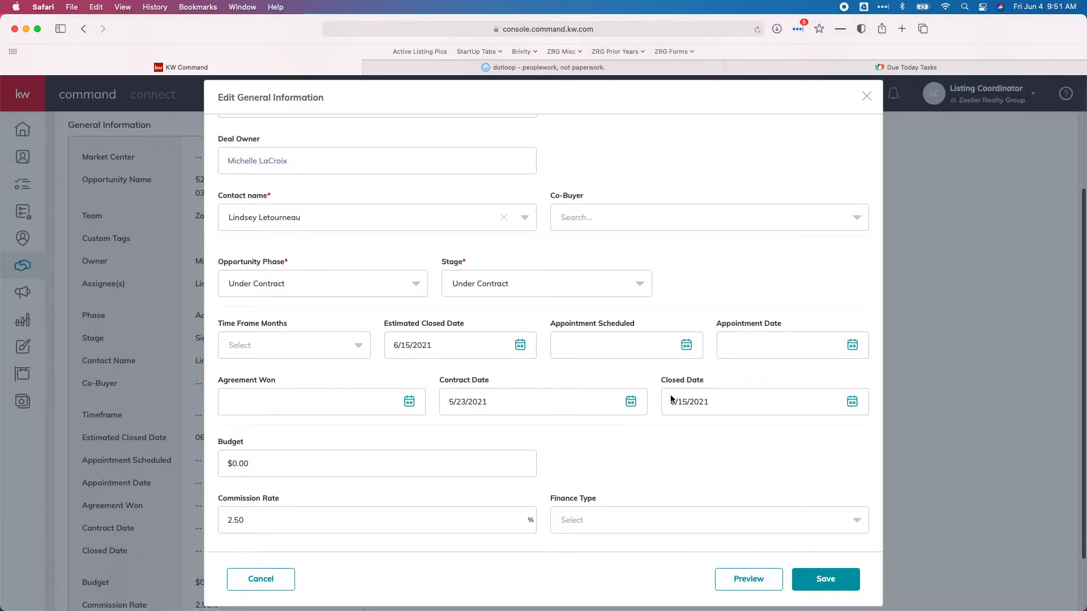
{"action": "left_click", "coordinate": [825, 581]}
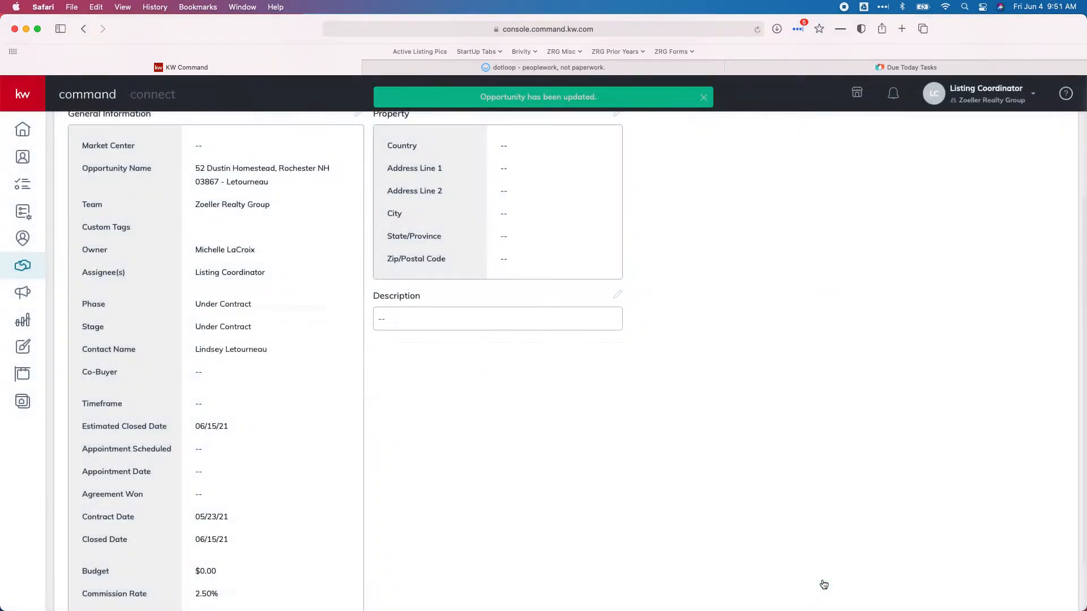
{"action": "scroll", "coordinate": [493, 439], "scroll_direction": "up", "scroll_amount": 5}
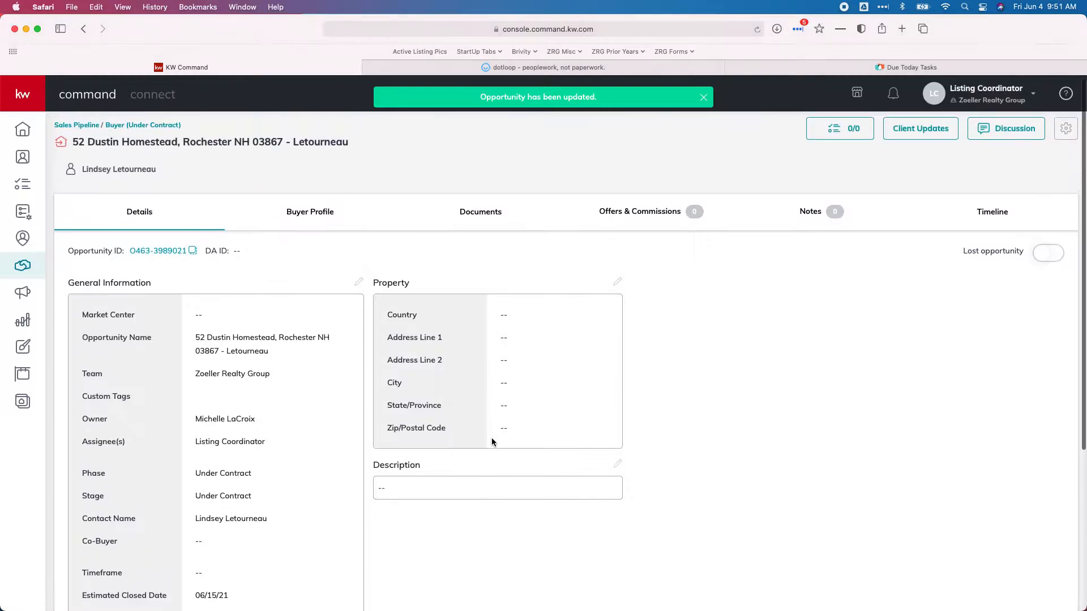
{"action": "left_click", "coordinate": [617, 282]}
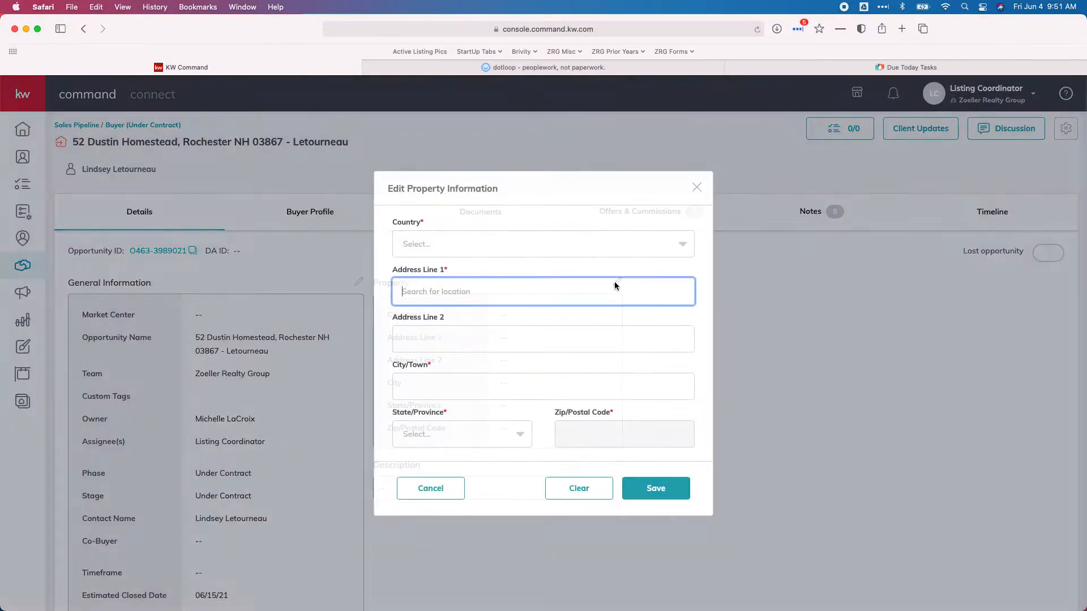
{"action": "left_click", "coordinate": [479, 249]}
{"action": "left_click", "coordinate": [466, 263]}
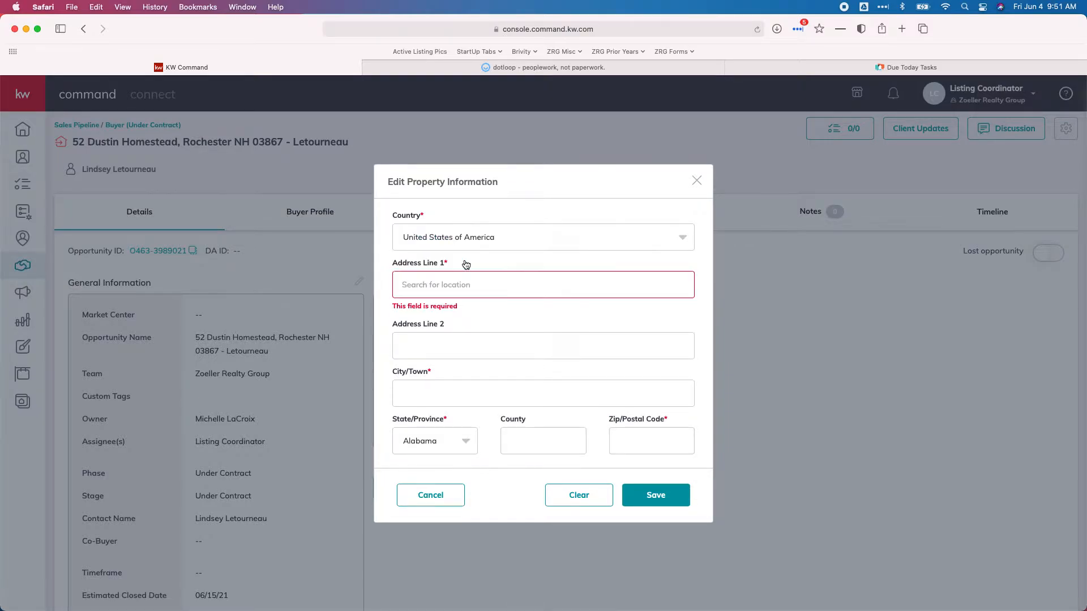
{"action": "left_click", "coordinate": [509, 293]}
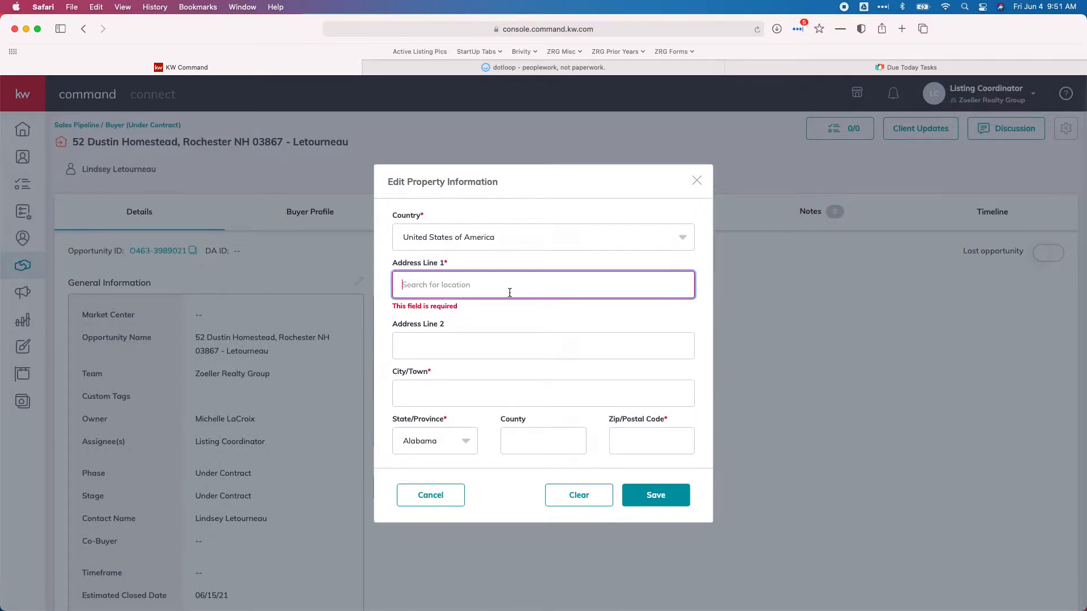
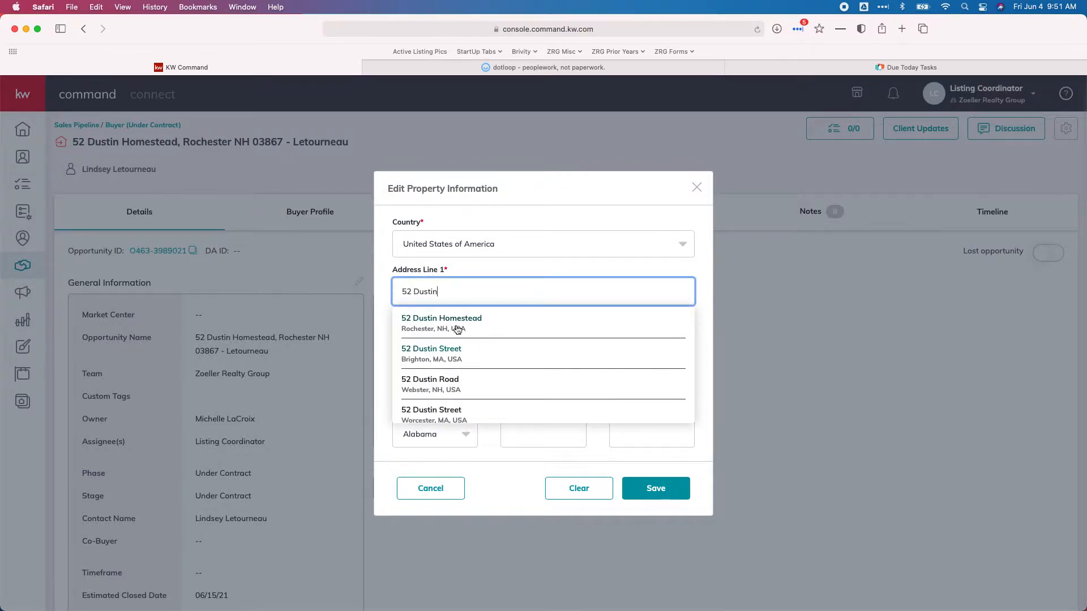
{"action": "left_click", "coordinate": [461, 327]}
{"action": "scroll", "coordinate": [434, 389], "scroll_direction": "down", "scroll_amount": 1}
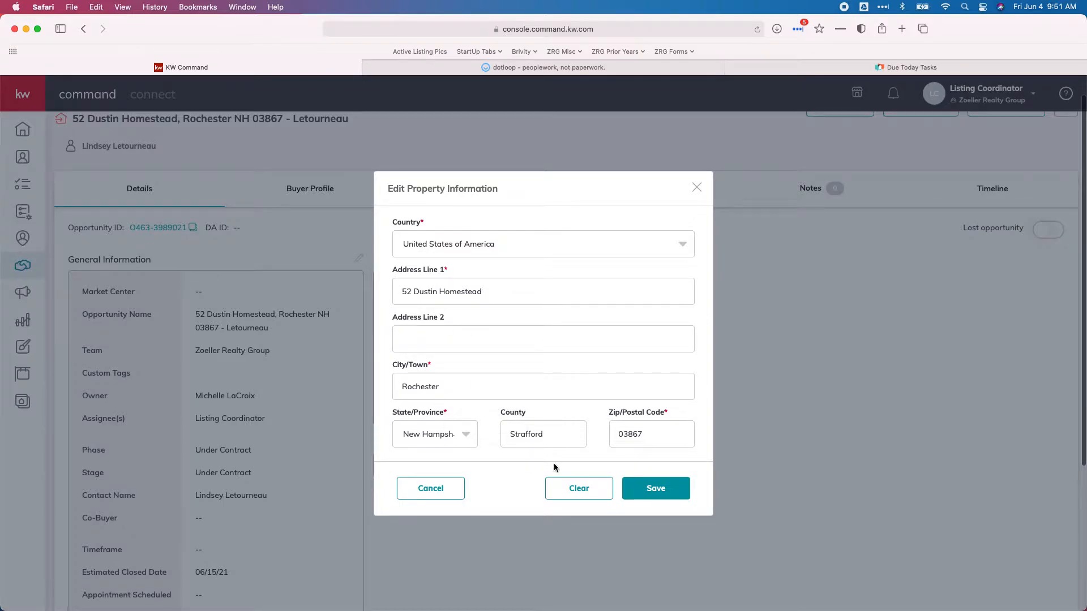
{"action": "left_click", "coordinate": [639, 496]}
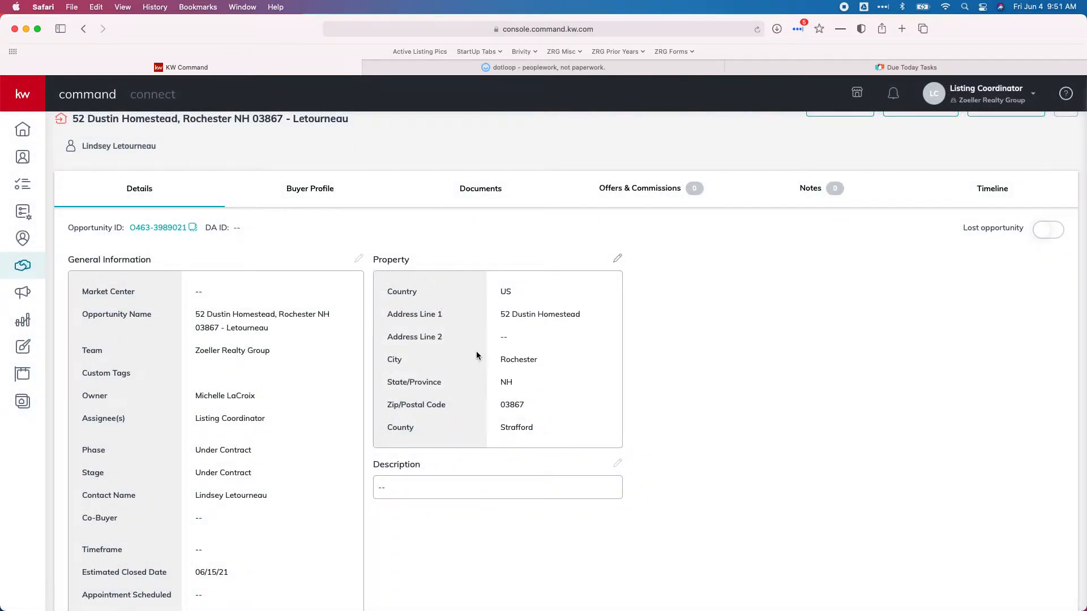
Apply the New Hampshire Buyer Checklist on the opportunity's Documents, listing 12 Consultation documents
{"action": "left_click", "coordinate": [481, 193]}
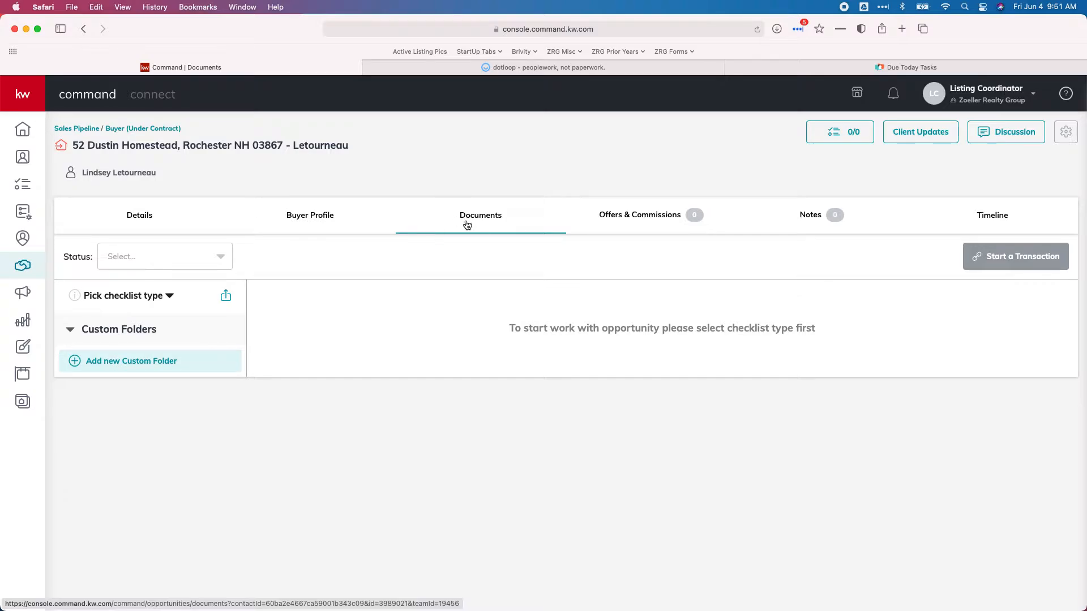
{"action": "left_click", "coordinate": [165, 298]}
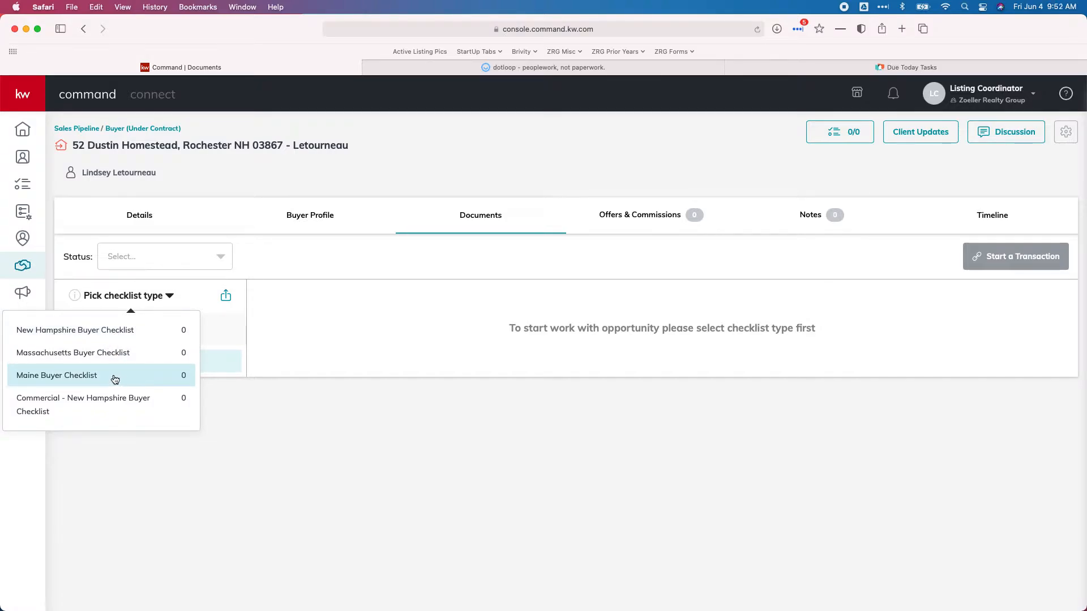
{"action": "left_click", "coordinate": [82, 334]}
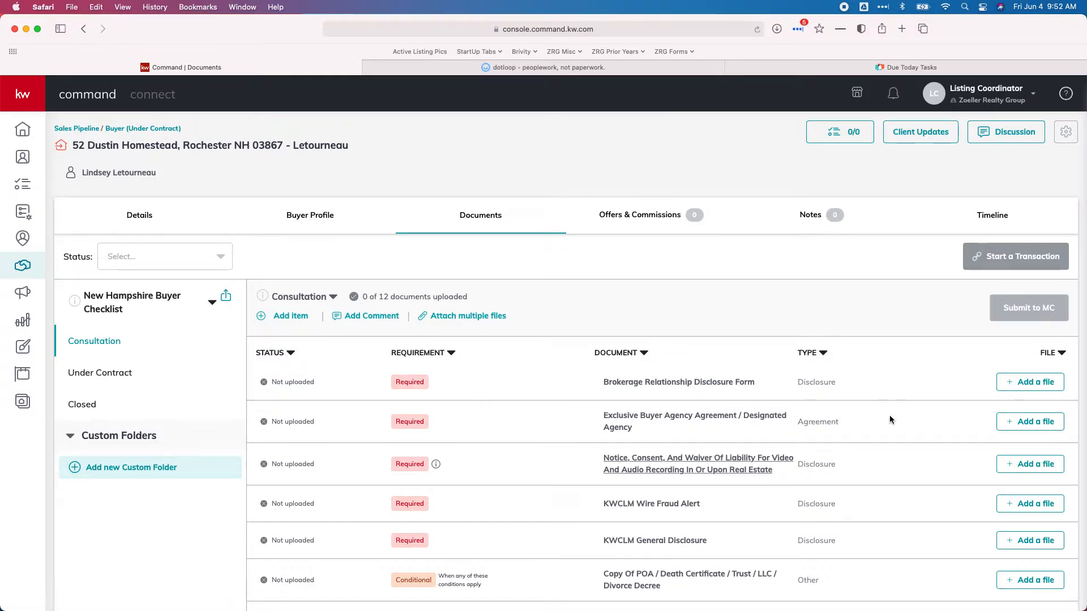
Return to dotloop's document list down to Buying Documents, then go back to KW Command's documents page
{"action": "left_click", "coordinate": [435, 70]}
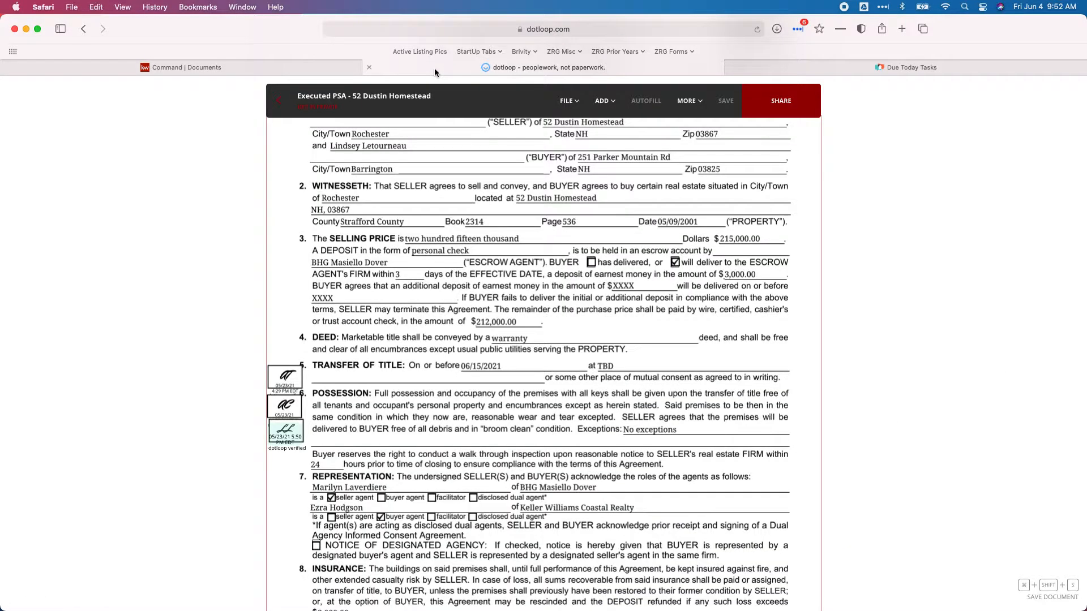
{"action": "left_click", "coordinate": [281, 101]}
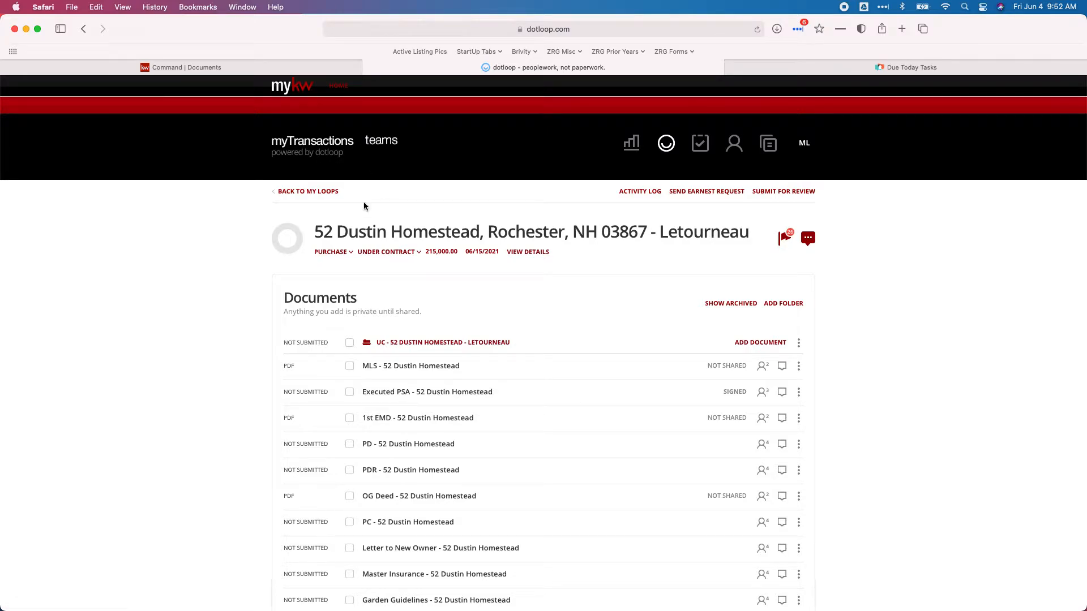
{"action": "scroll", "coordinate": [365, 206], "scroll_direction": "down", "scroll_amount": 3}
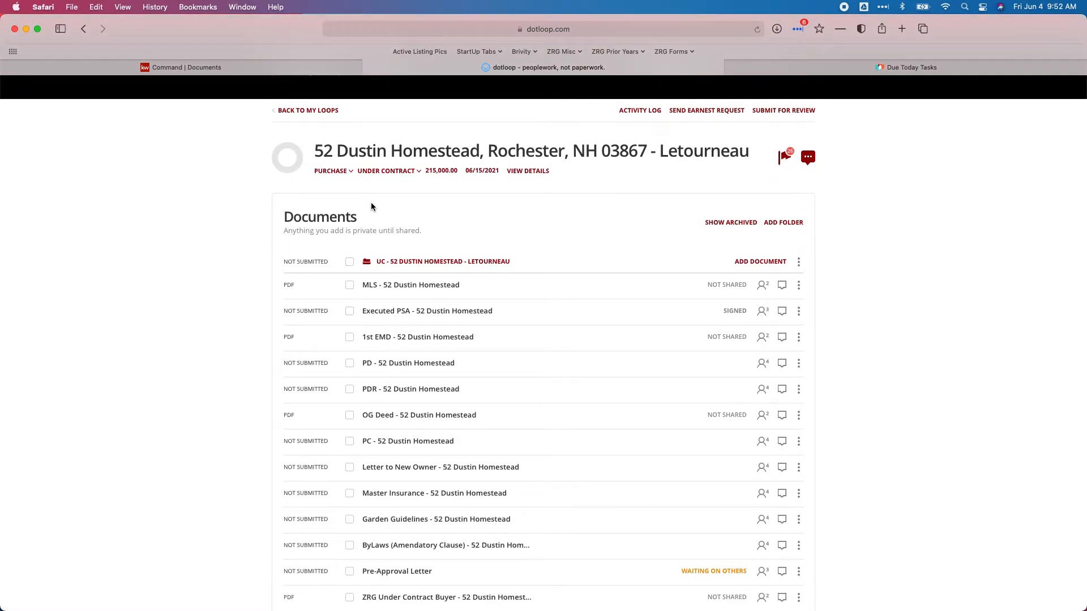
{"action": "scroll", "coordinate": [371, 204], "scroll_direction": "down", "scroll_amount": 8}
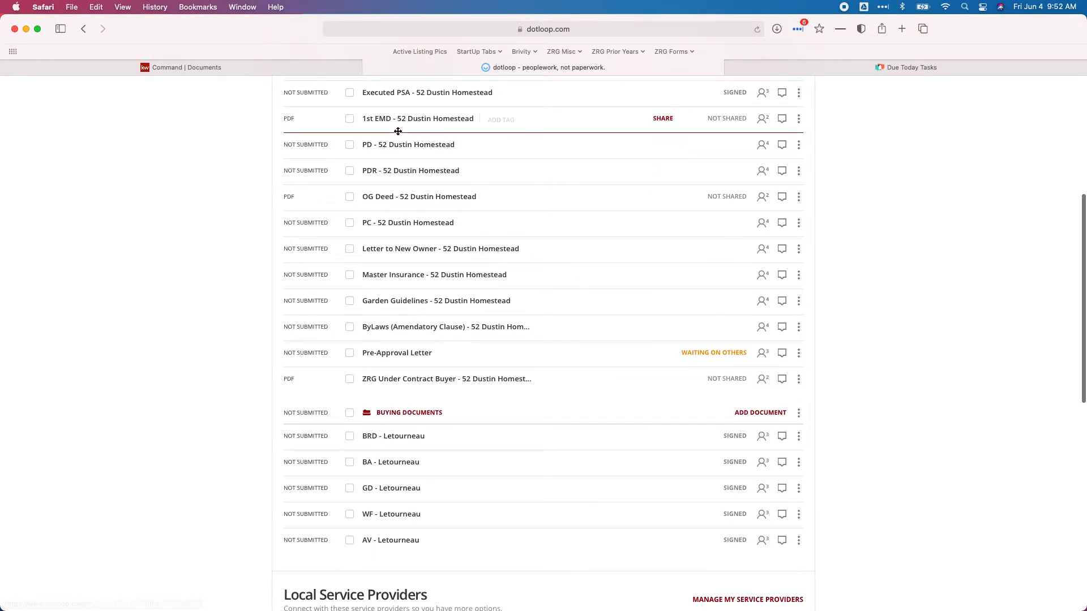
{"action": "left_click", "coordinate": [233, 68]}
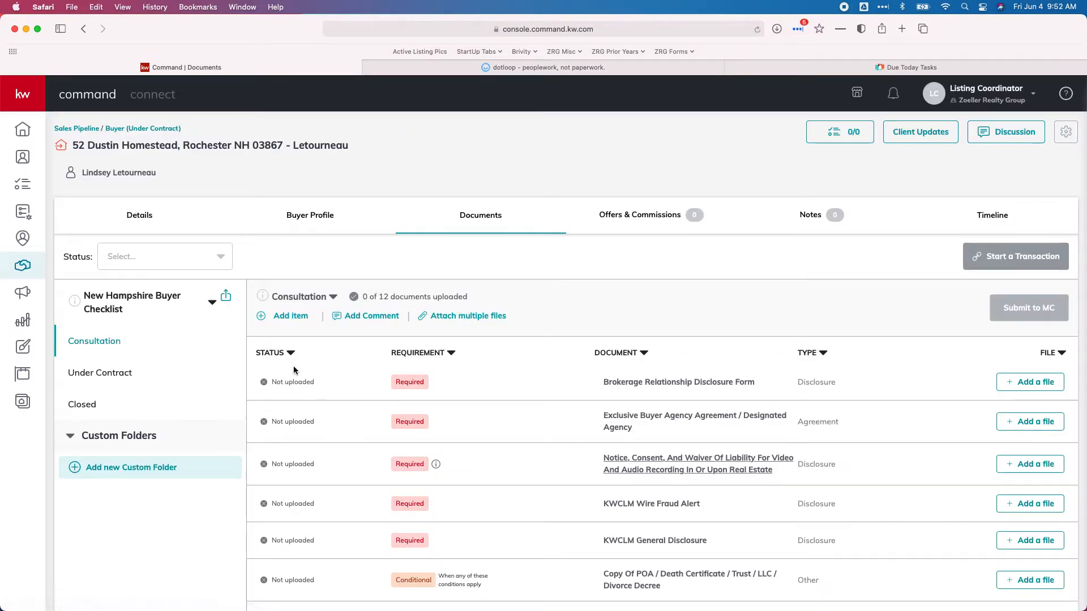
{"action": "scroll", "coordinate": [286, 369], "scroll_direction": "down", "scroll_amount": 2}
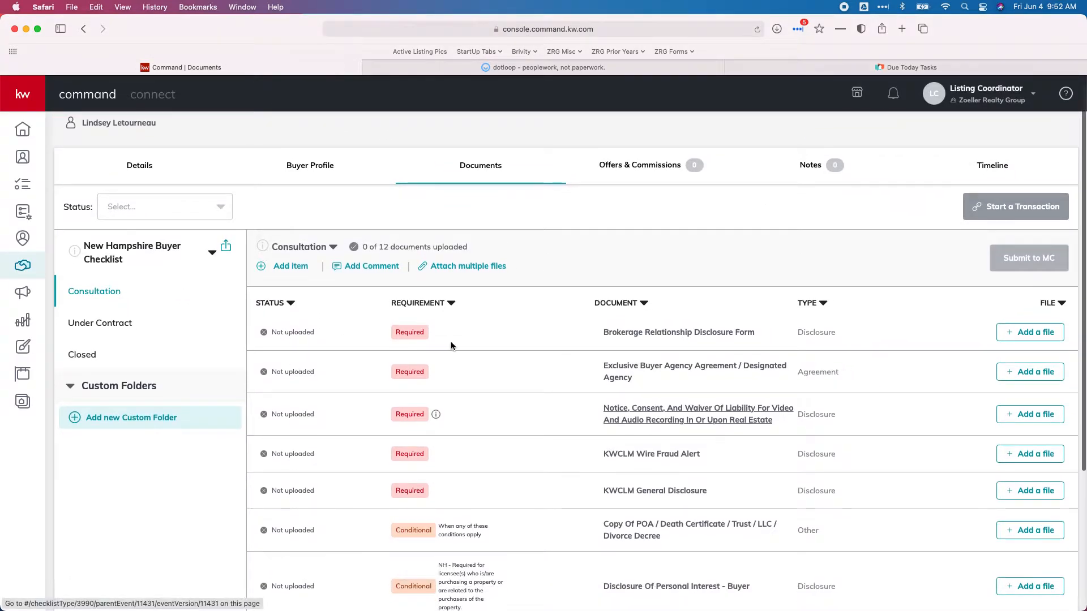
{"action": "scroll", "coordinate": [451, 341], "scroll_direction": "down", "scroll_amount": 3}
{"action": "scroll", "coordinate": [450, 341], "scroll_direction": "down", "scroll_amount": 1}
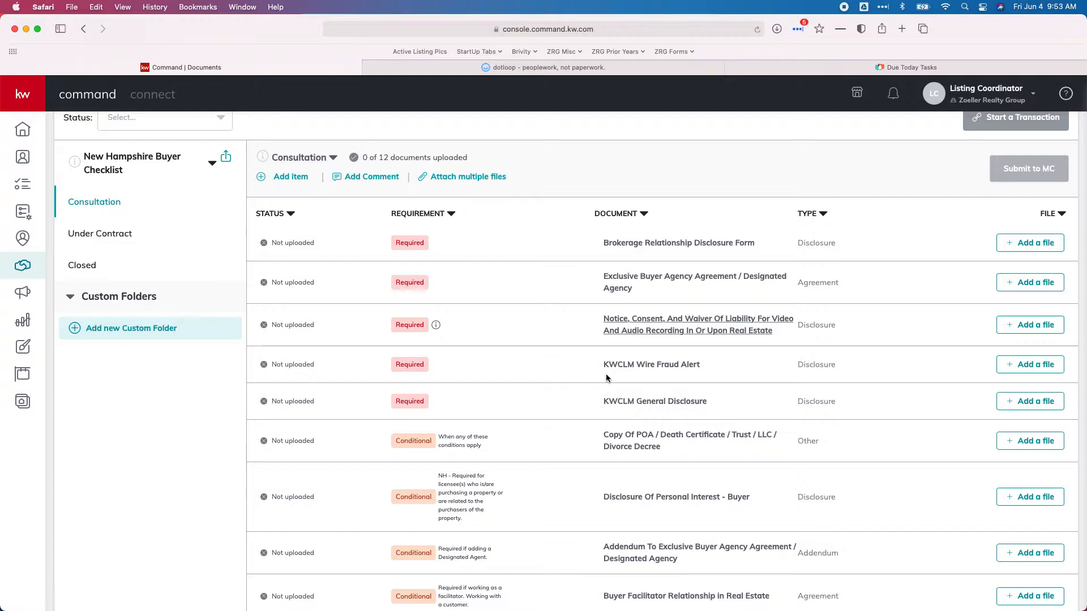
Download the BRD document from dotloop's Buying Documents as a tamper-sealed PDF
{"action": "left_click", "coordinate": [460, 63]}
{"action": "scroll", "coordinate": [468, 175], "scroll_direction": "up", "scroll_amount": 3}
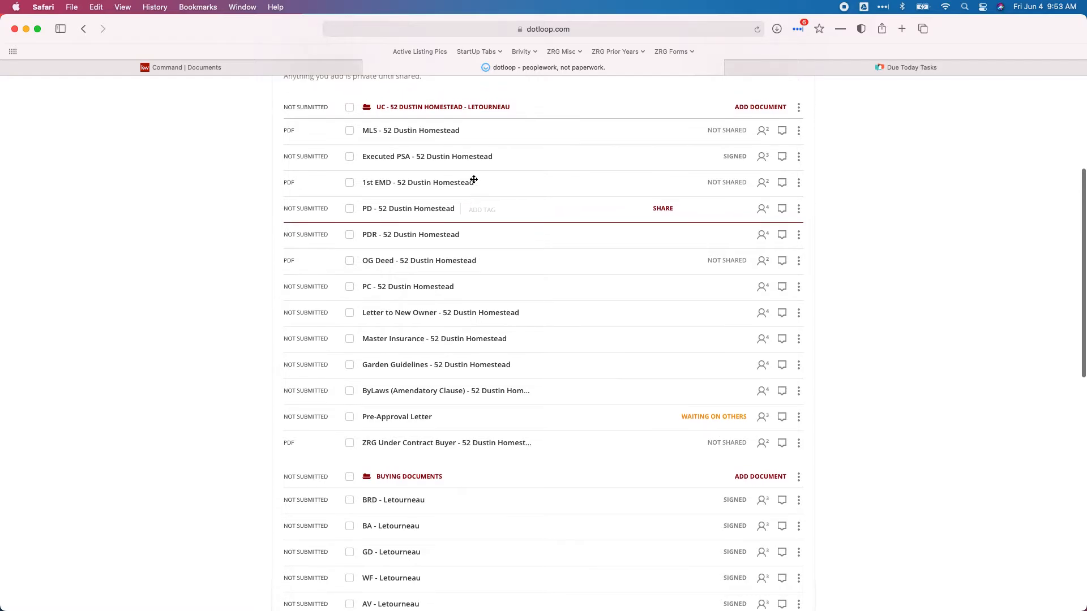
{"action": "scroll", "coordinate": [468, 175], "scroll_direction": "down", "scroll_amount": 5}
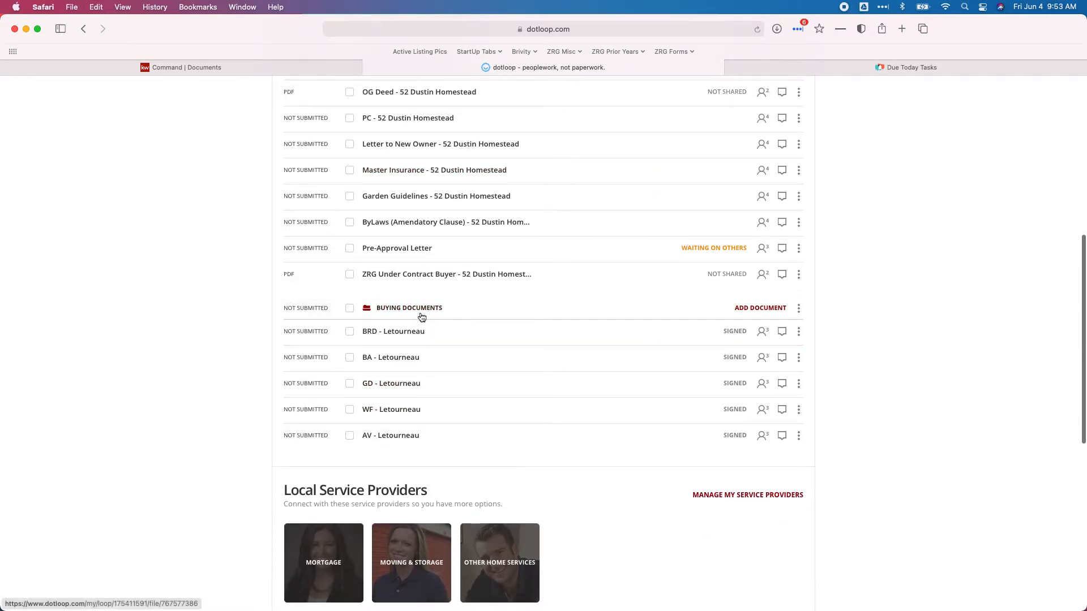
{"action": "left_click", "coordinate": [798, 331]}
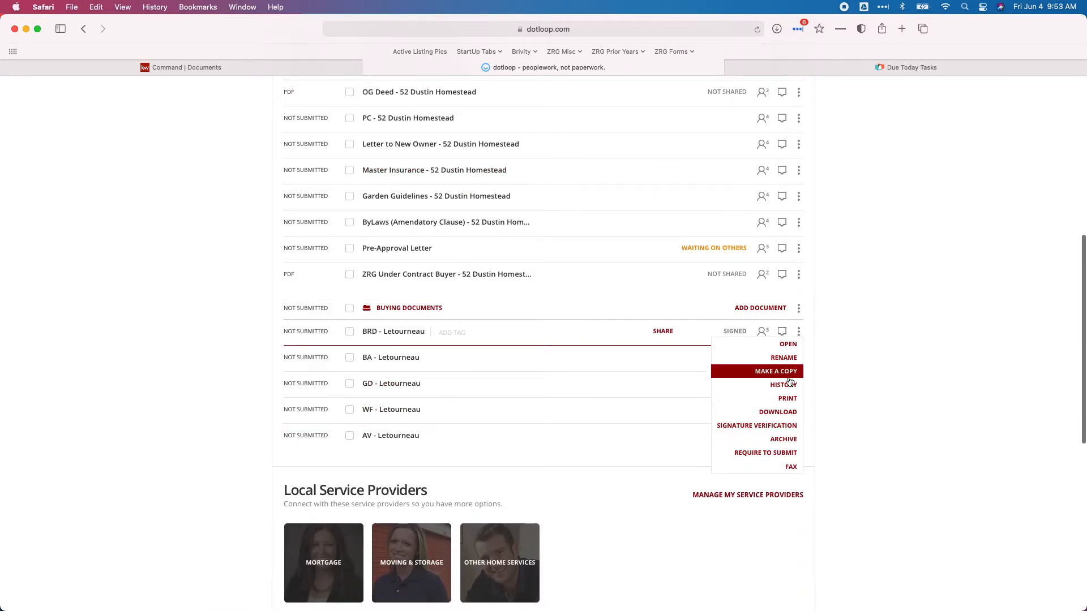
{"action": "left_click", "coordinate": [787, 414]}
{"action": "left_click", "coordinate": [640, 398]}
Download the BA and GD documents as tamper-sealed PDFs
{"action": "left_click", "coordinate": [798, 357]}
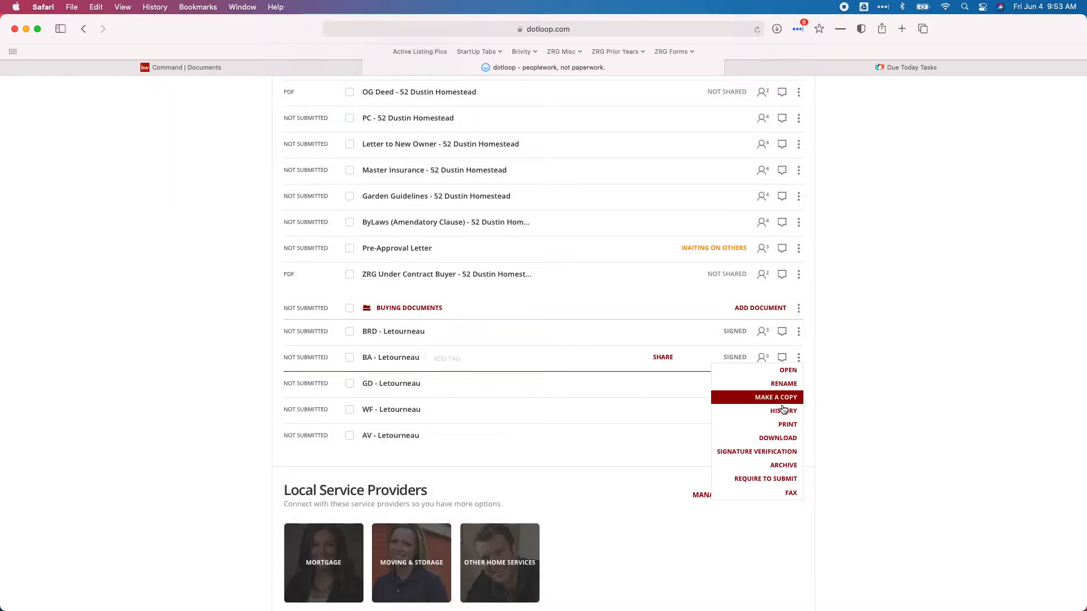
{"action": "left_click", "coordinate": [782, 437]}
{"action": "left_click", "coordinate": [634, 399]}
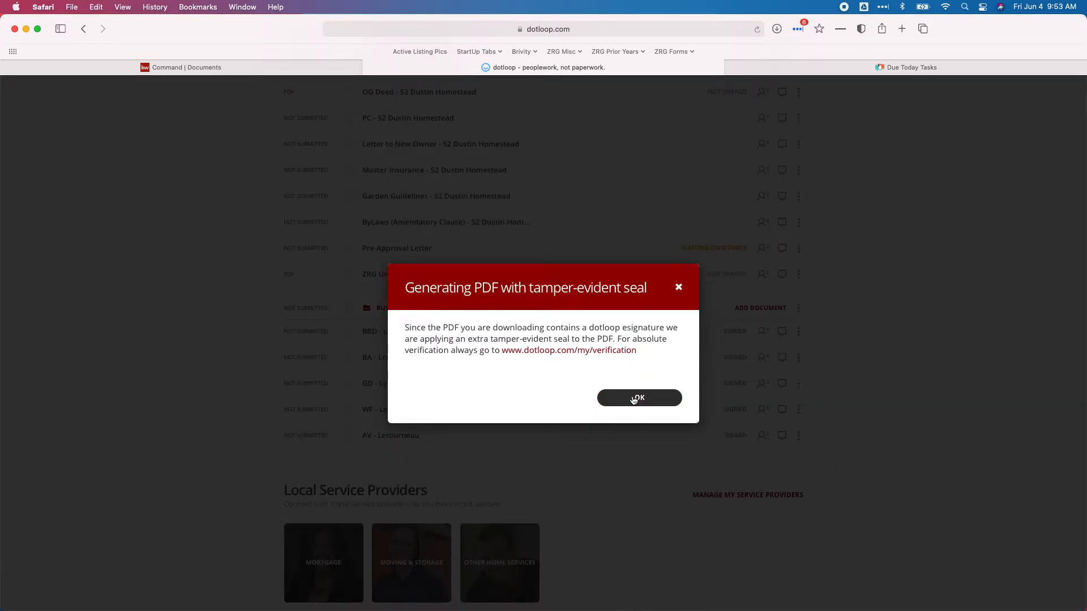
{"action": "left_click", "coordinate": [798, 383]}
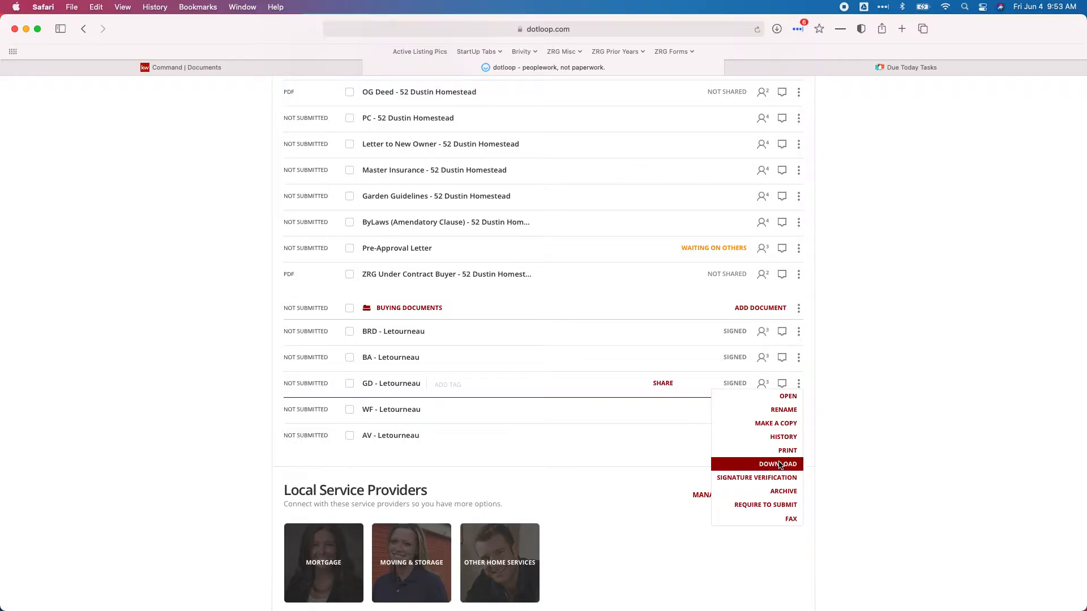
{"action": "left_click", "coordinate": [778, 464]}
{"action": "left_click", "coordinate": [638, 401]}
Download the WF and AV documents as tamper-sealed PDFs
{"action": "left_click", "coordinate": [799, 413]}
{"action": "left_click", "coordinate": [779, 490]}
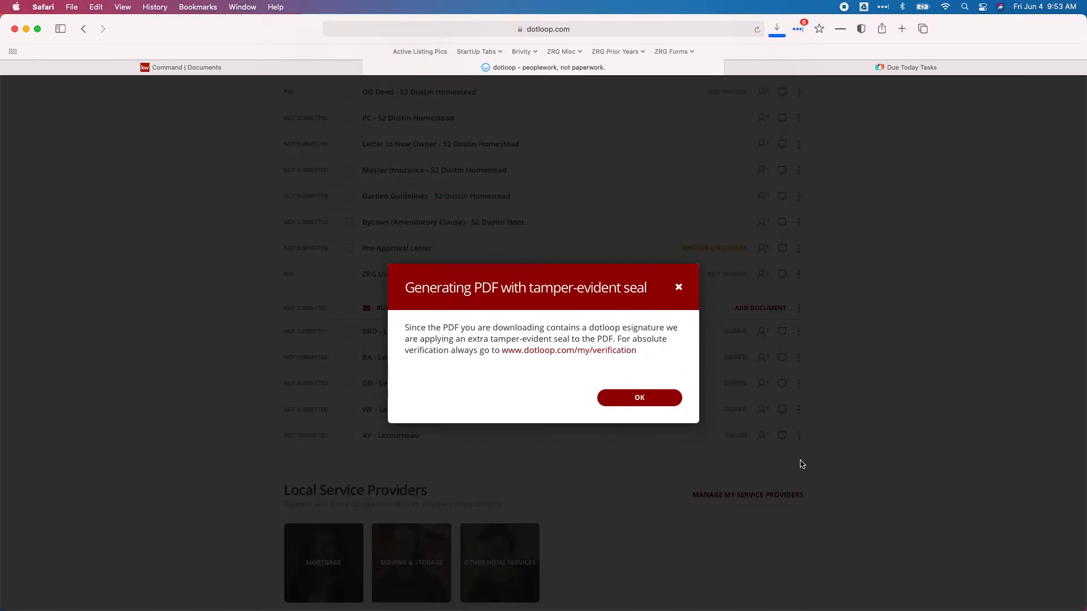
{"action": "left_click", "coordinate": [648, 401]}
{"action": "left_click", "coordinate": [798, 436]}
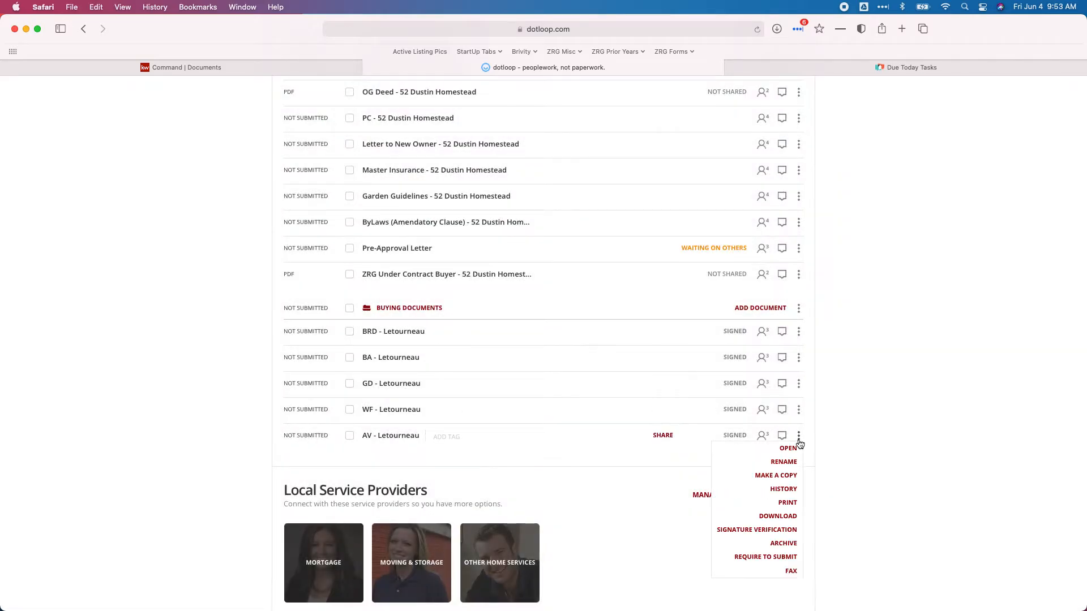
{"action": "left_click", "coordinate": [779, 515]}
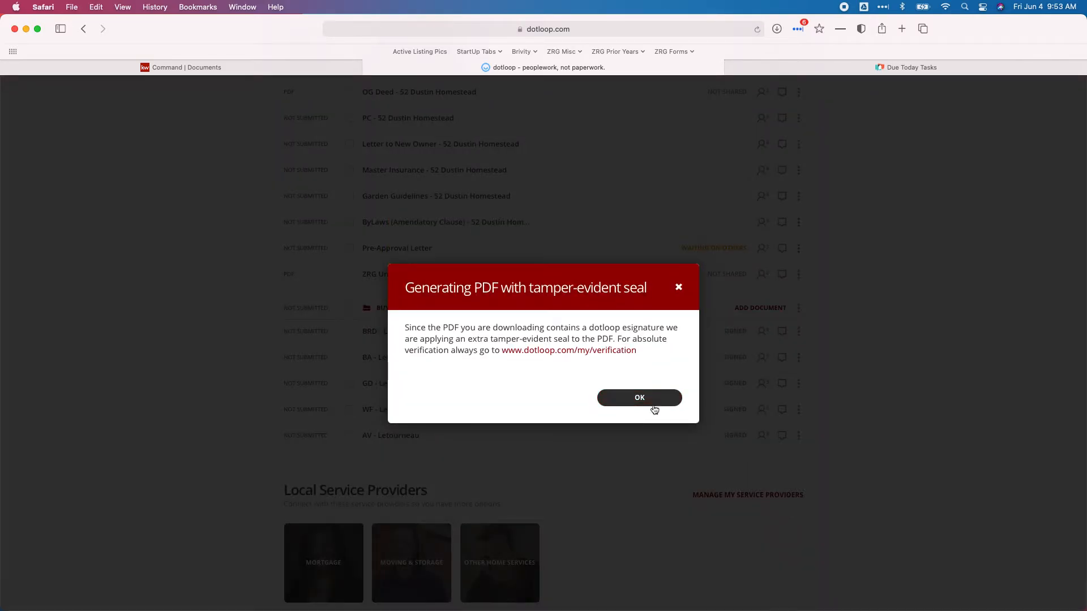
{"action": "left_click", "coordinate": [637, 399]}
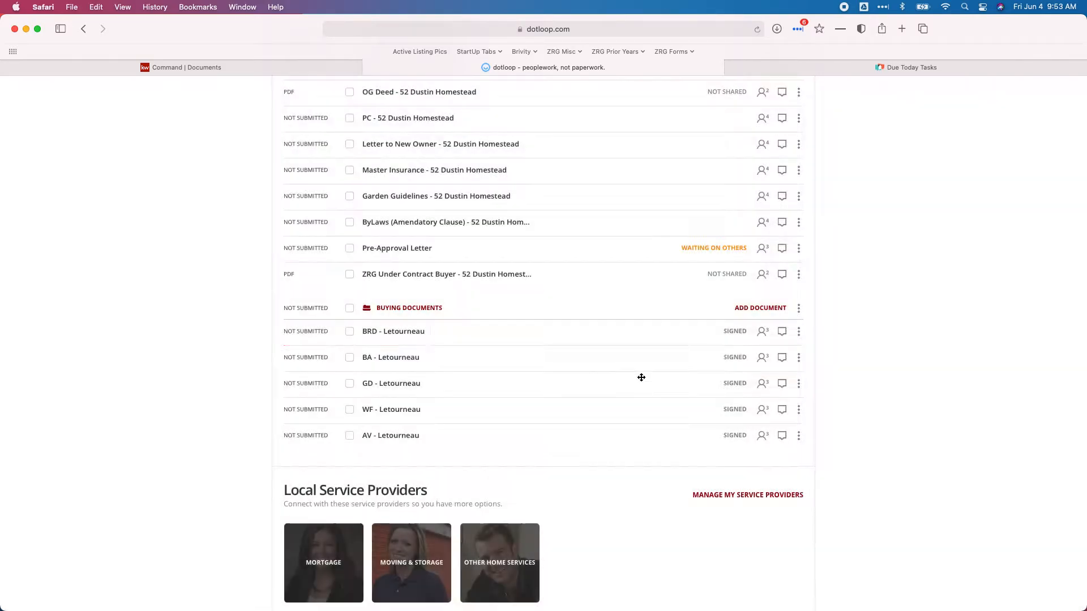
{"action": "left_click", "coordinate": [799, 332]}
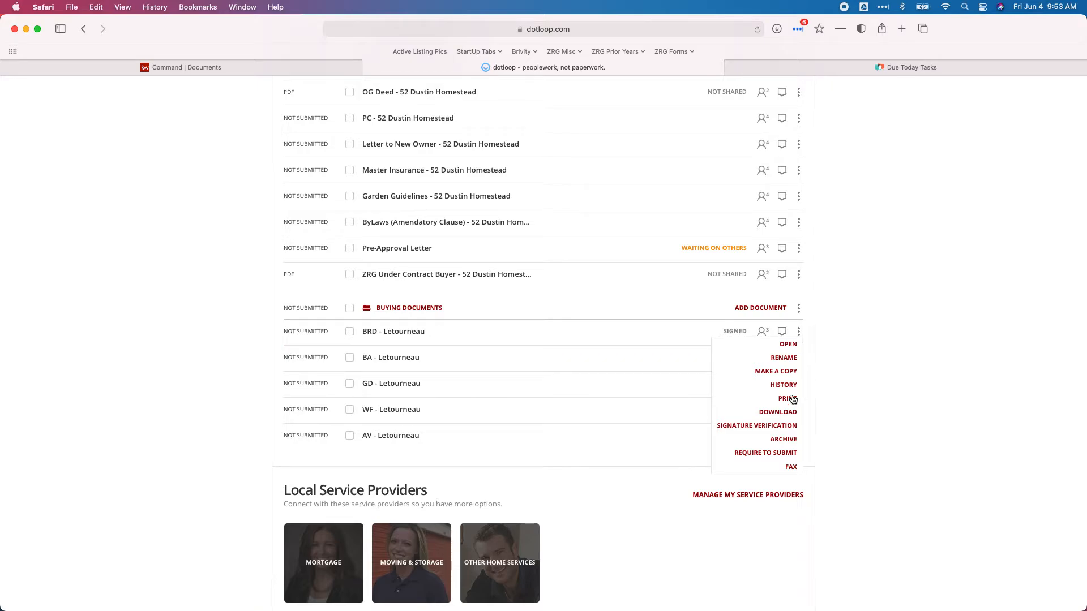
{"action": "mouse_move", "coordinate": [520, 608]}
{"action": "left_click", "coordinate": [424, 602]}
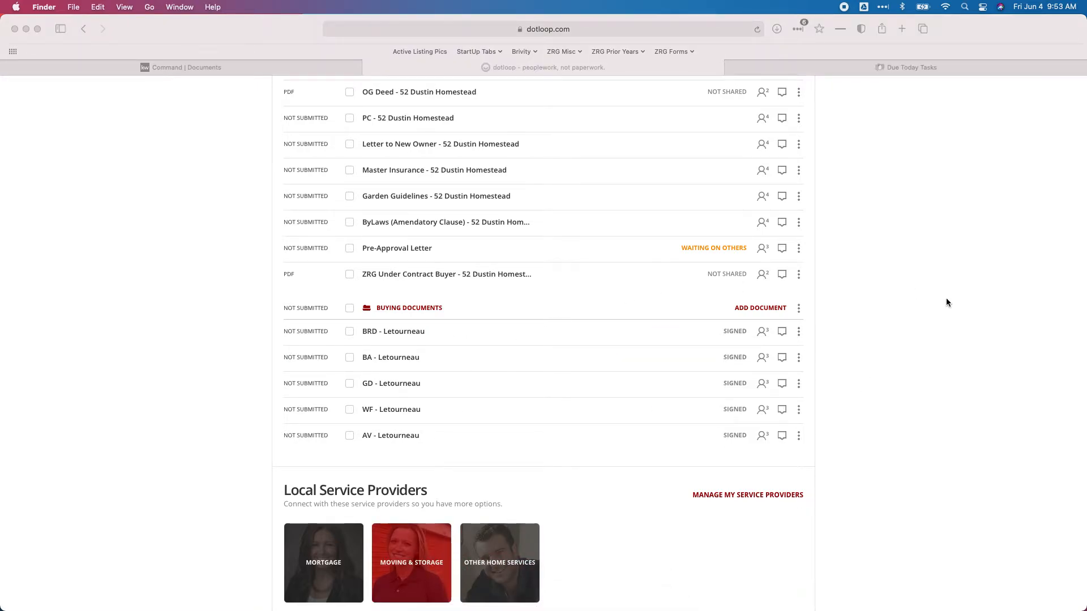
Check the five signed PDFs in Downloads, then return to KW Command's Buyer Checklist
{"action": "left_click_drag", "start_coordinate": [777, 87], "coordinate": [693, 120]}
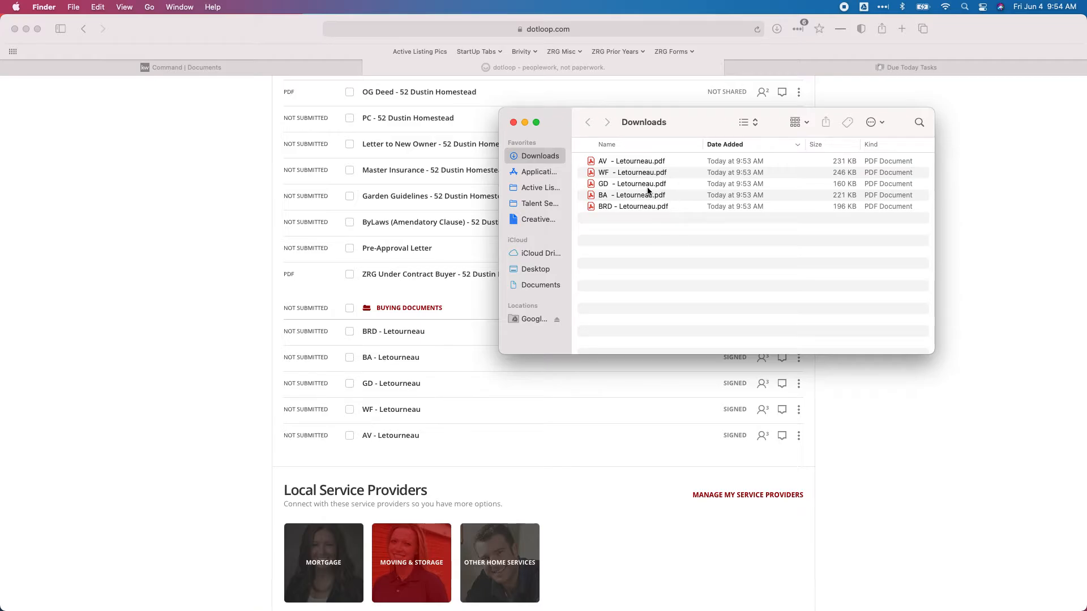
{"action": "left_click", "coordinate": [194, 66]}
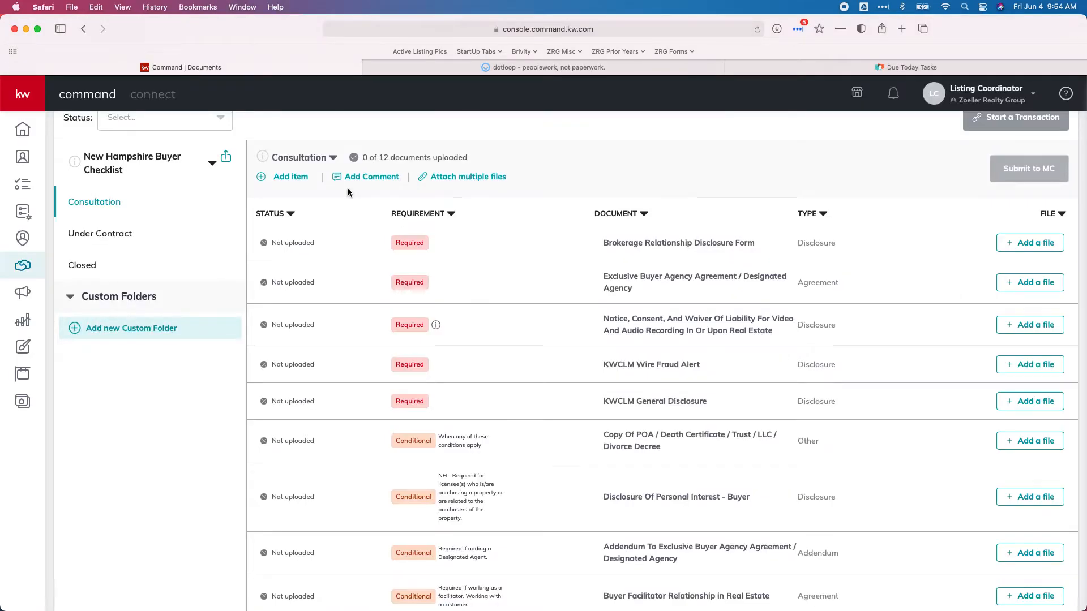
In Attach multiple files, attach the BRD PDF to the Brokerage Relationship Disclosure Form
{"action": "left_click", "coordinate": [456, 177]}
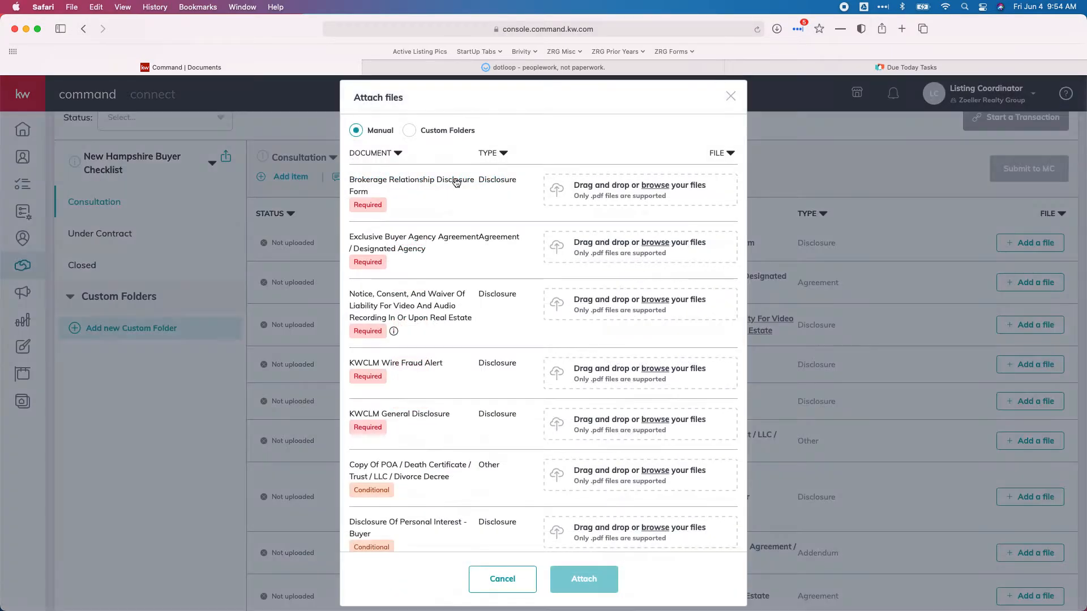
{"action": "left_click", "coordinate": [618, 195]}
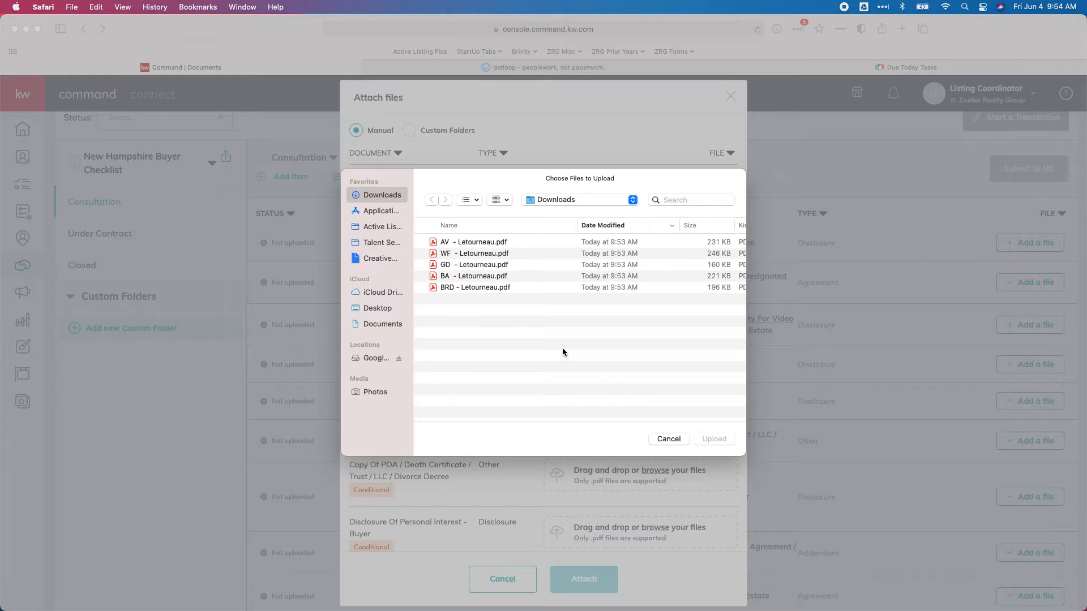
{"action": "left_click", "coordinate": [666, 440]}
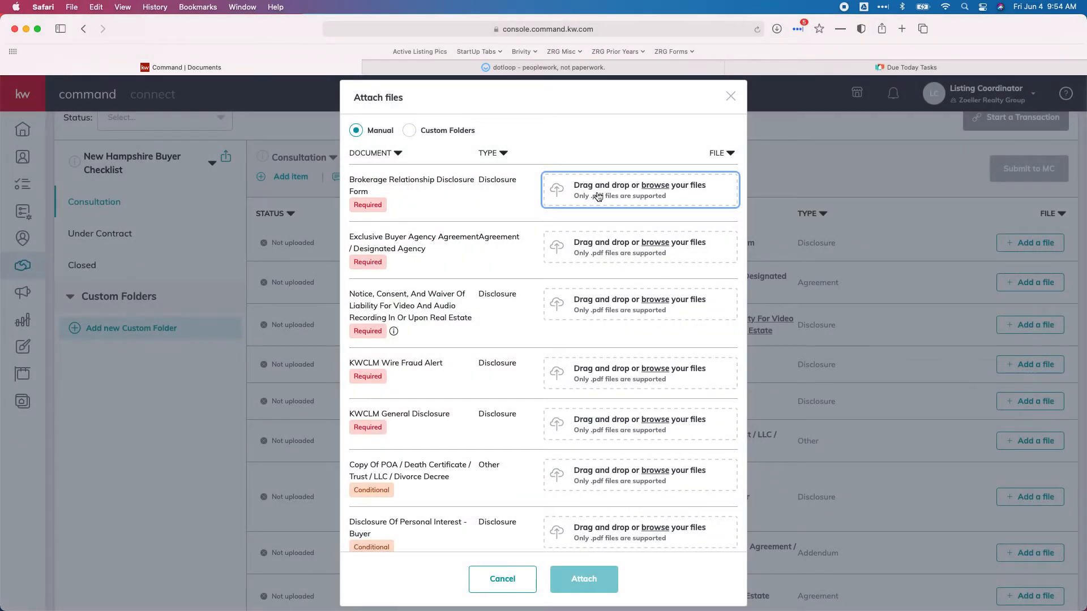
{"action": "left_click", "coordinate": [670, 197]}
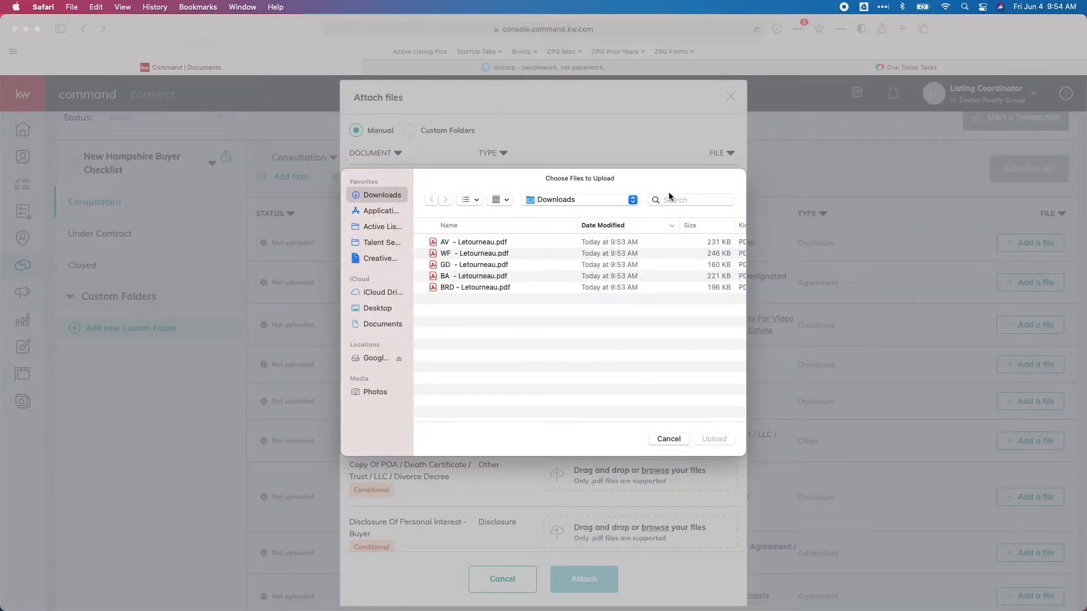
{"action": "double_click", "coordinate": [461, 289]}
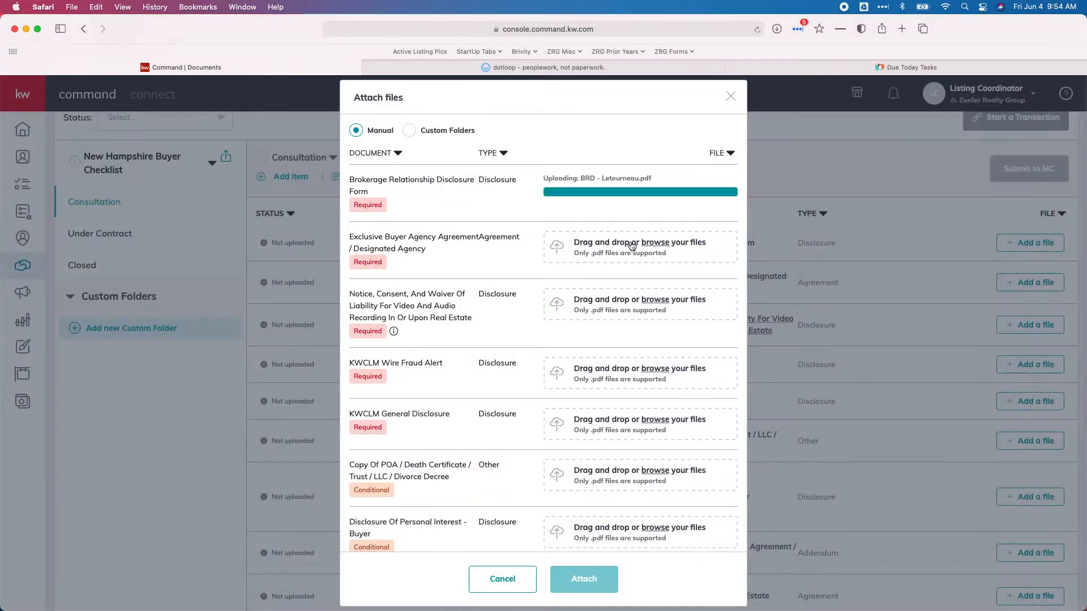
Attach the BA, AV, WF and GD PDFs to their rows and upload all five
{"action": "left_click", "coordinate": [593, 255]}
{"action": "double_click", "coordinate": [461, 275]}
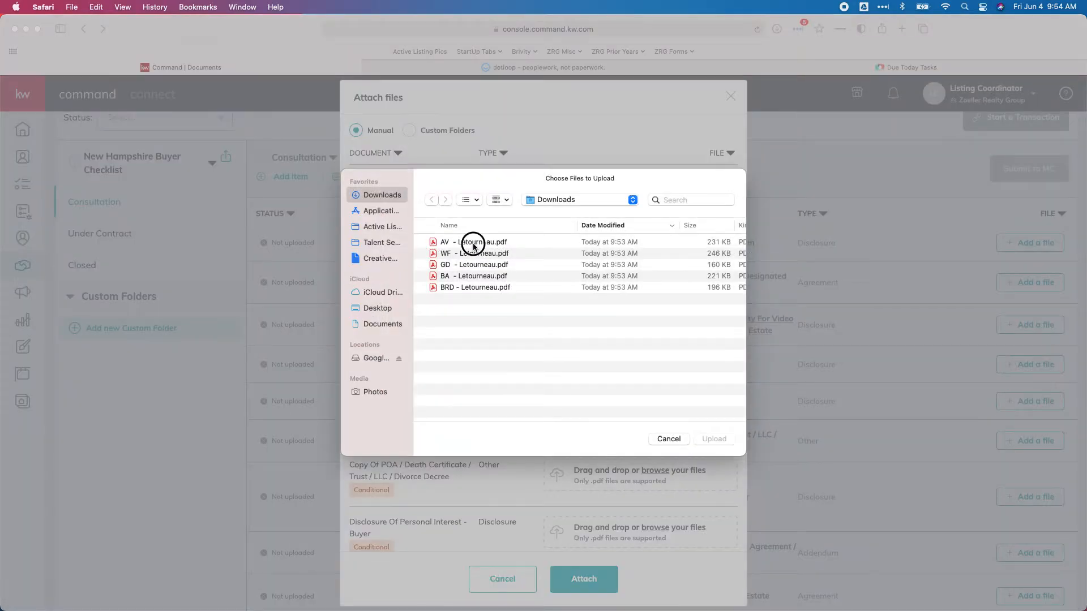
{"action": "double_click", "coordinate": [473, 243]}
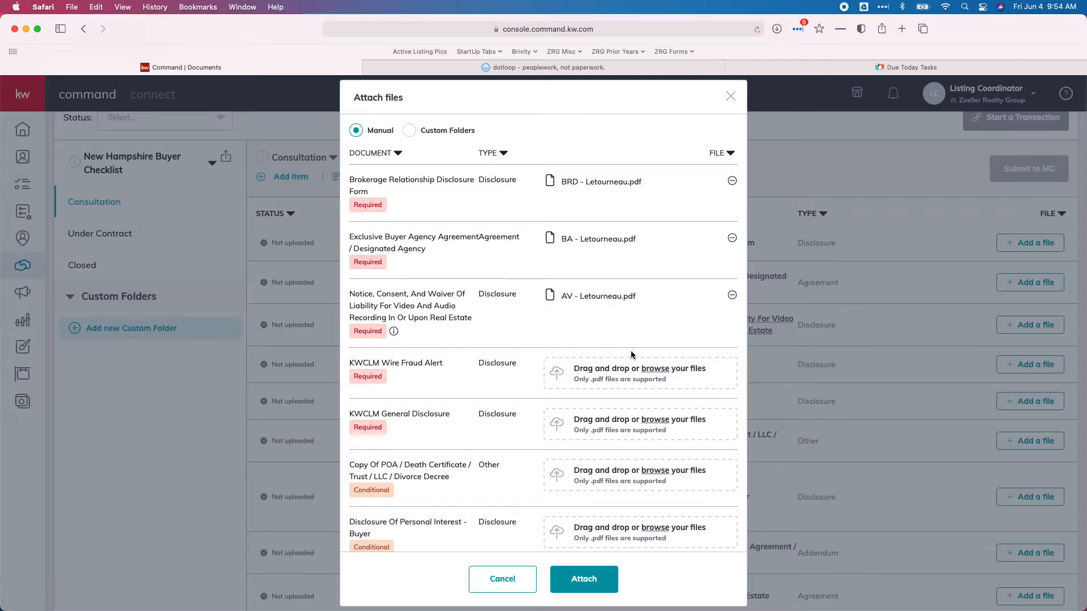
{"action": "left_click", "coordinate": [609, 372]}
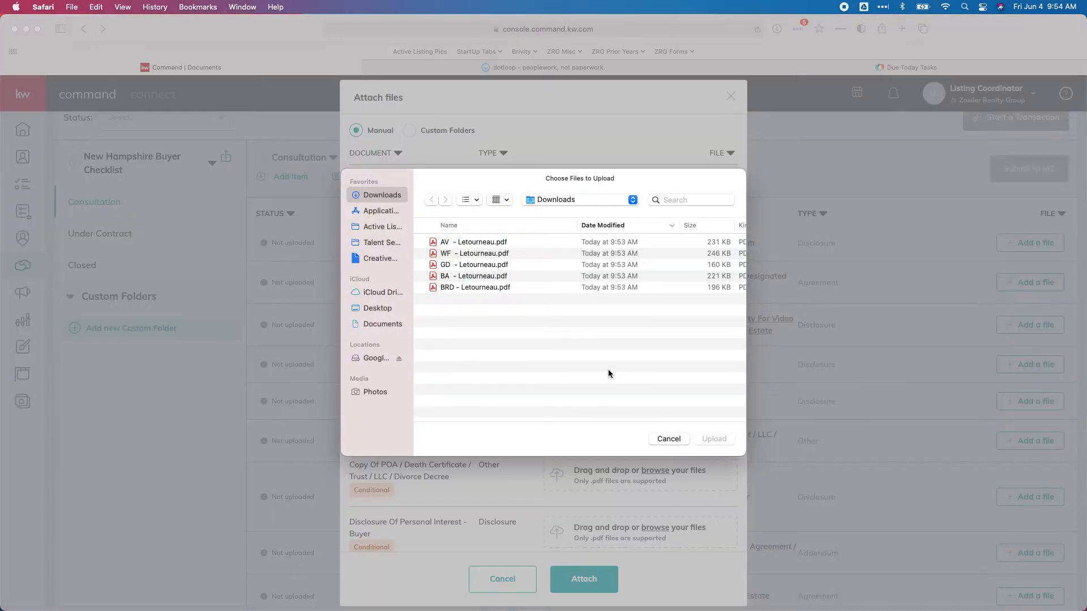
{"action": "double_click", "coordinate": [464, 256]}
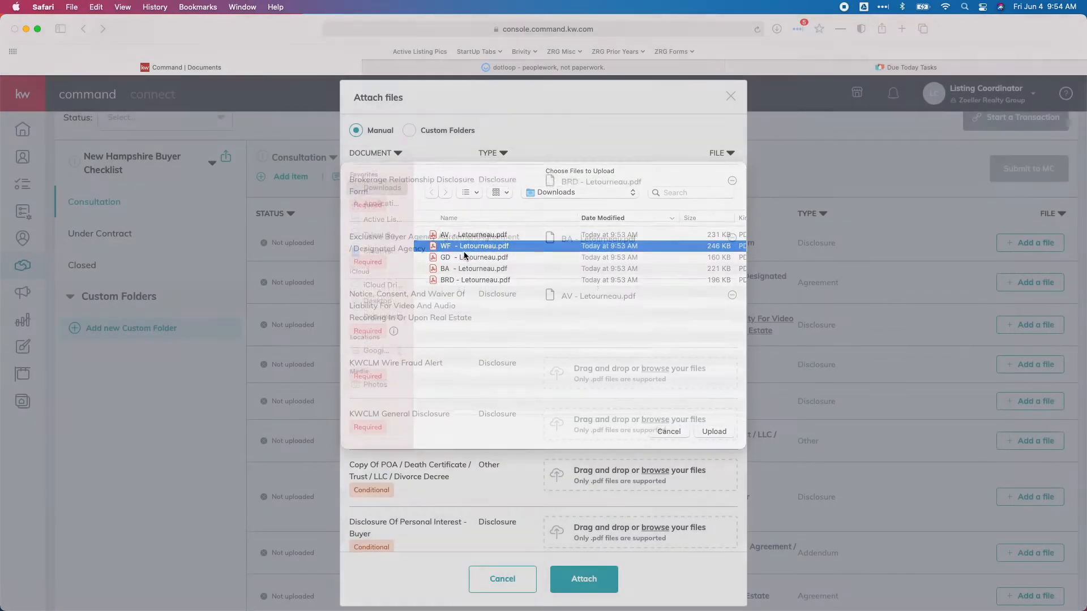
{"action": "left_click", "coordinate": [587, 418]}
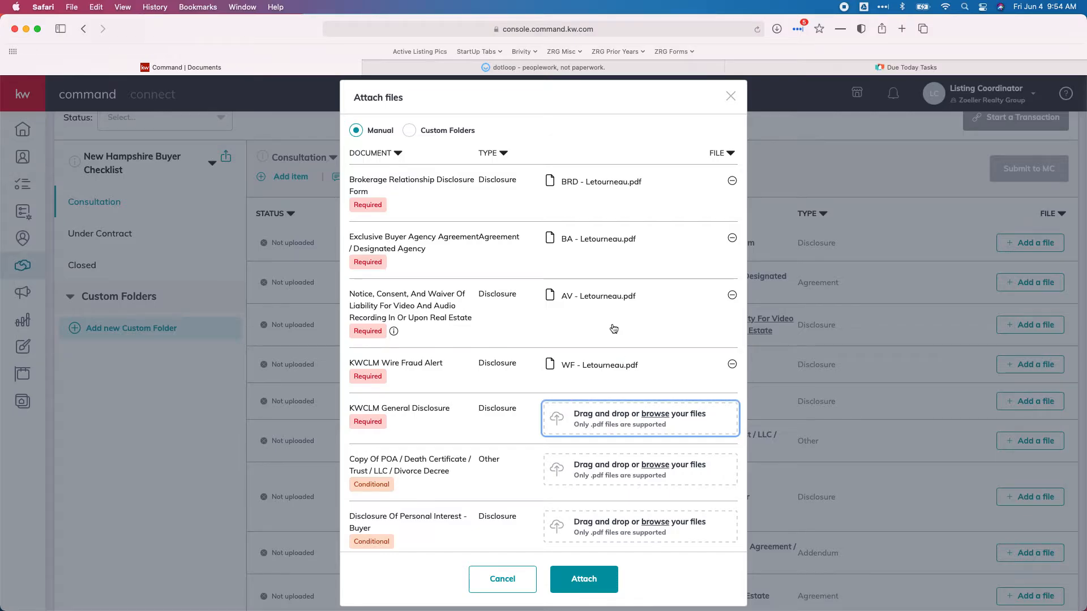
{"action": "double_click", "coordinate": [458, 266]}
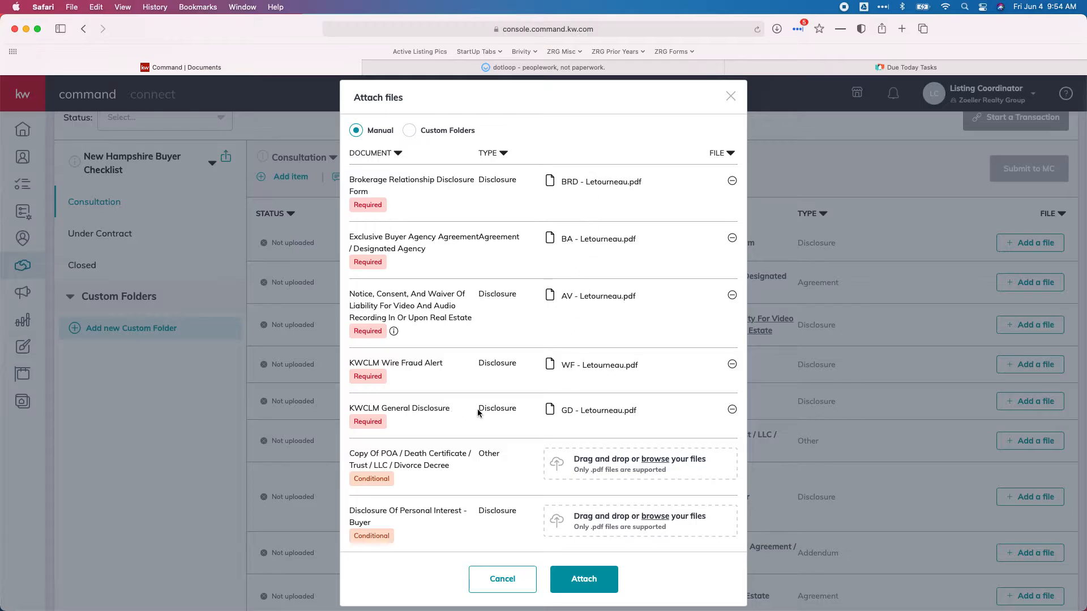
{"action": "left_click", "coordinate": [588, 583]}
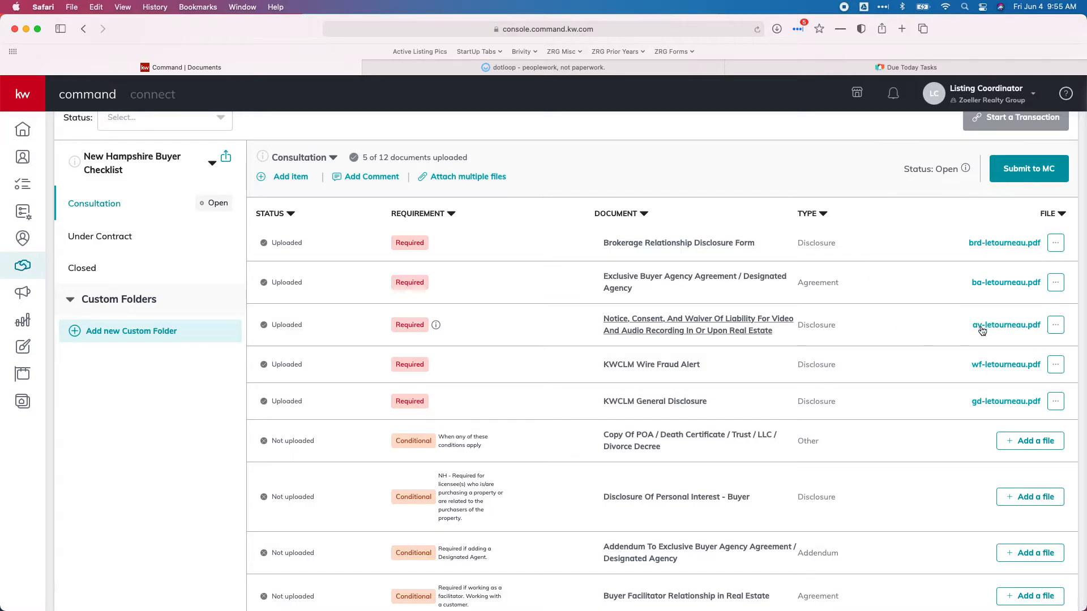
Submit the Consultation folder's five uploaded documents to MC and confirm
{"action": "left_click", "coordinate": [1028, 174]}
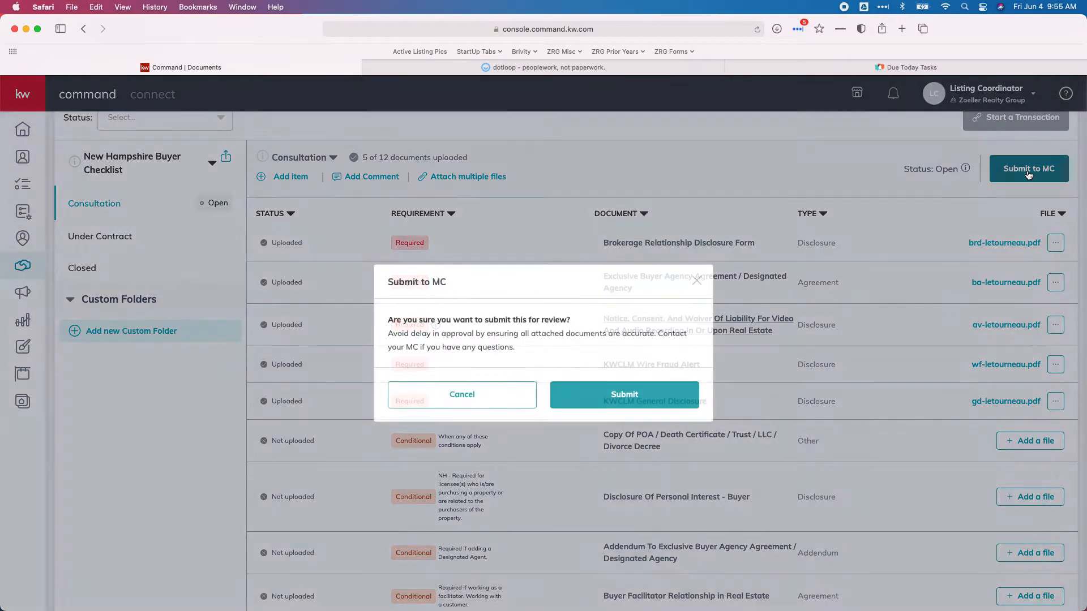
{"action": "left_click", "coordinate": [622, 398]}
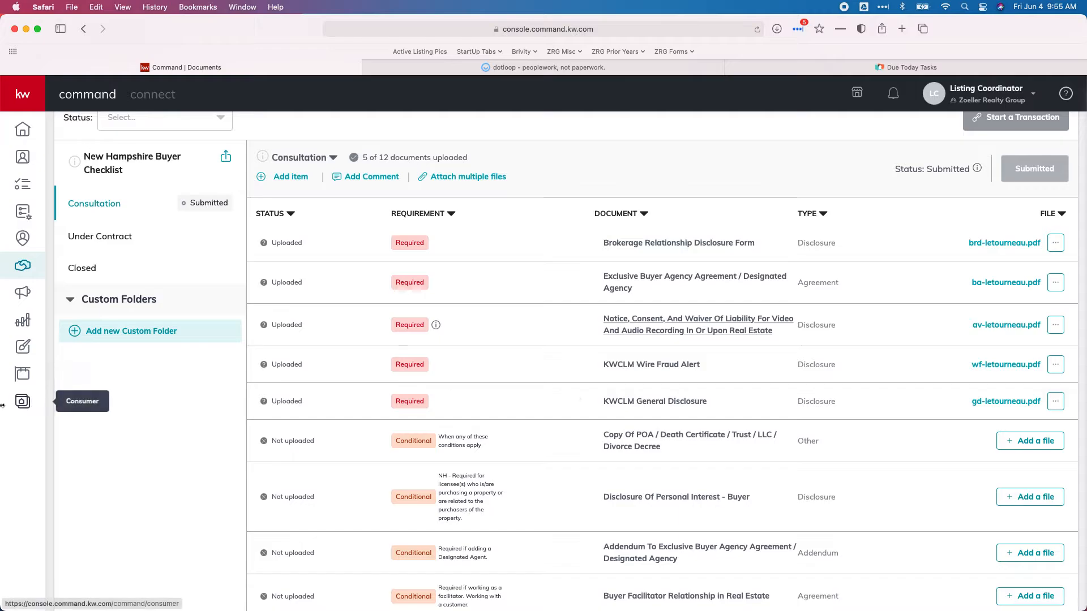
Open the Under Contract folder and scroll through its 42-document list and back up
{"action": "left_click", "coordinate": [109, 237]}
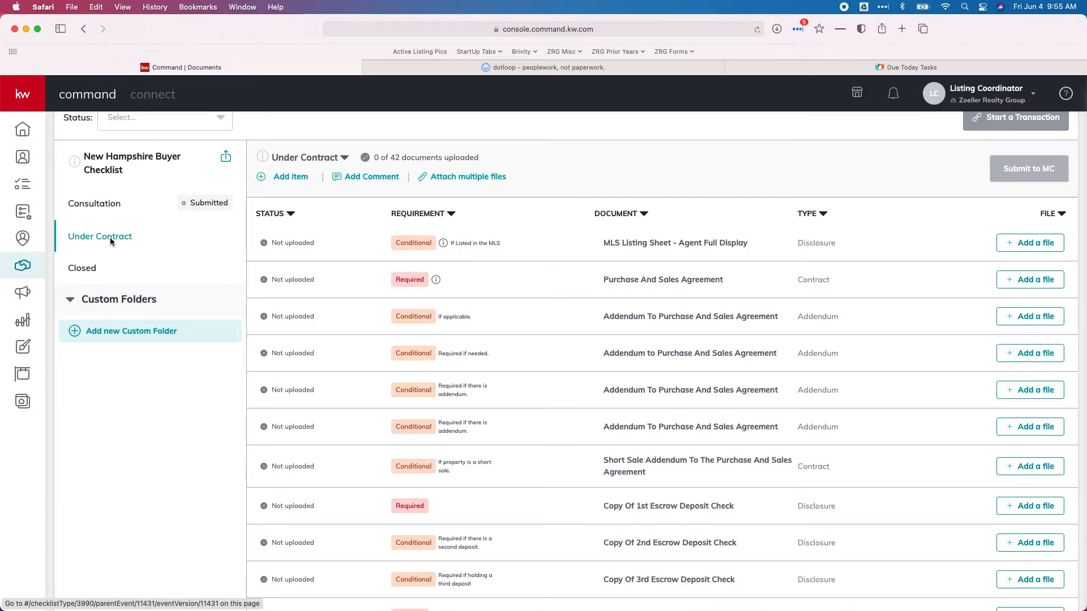
{"action": "scroll", "coordinate": [395, 276], "scroll_direction": "down", "scroll_amount": 2}
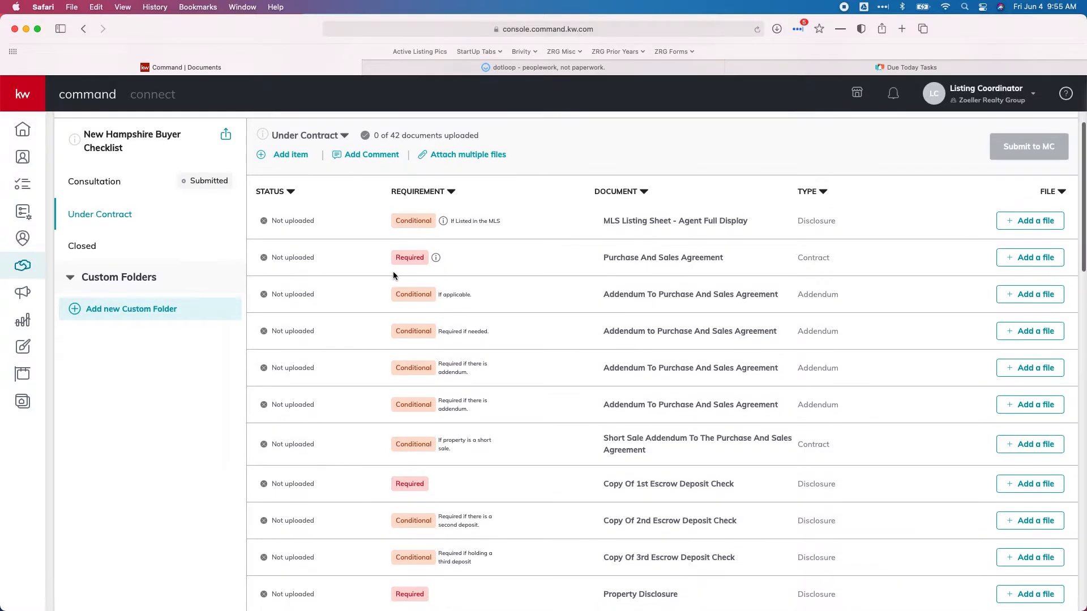
{"action": "scroll", "coordinate": [393, 275], "scroll_direction": "down", "scroll_amount": 5}
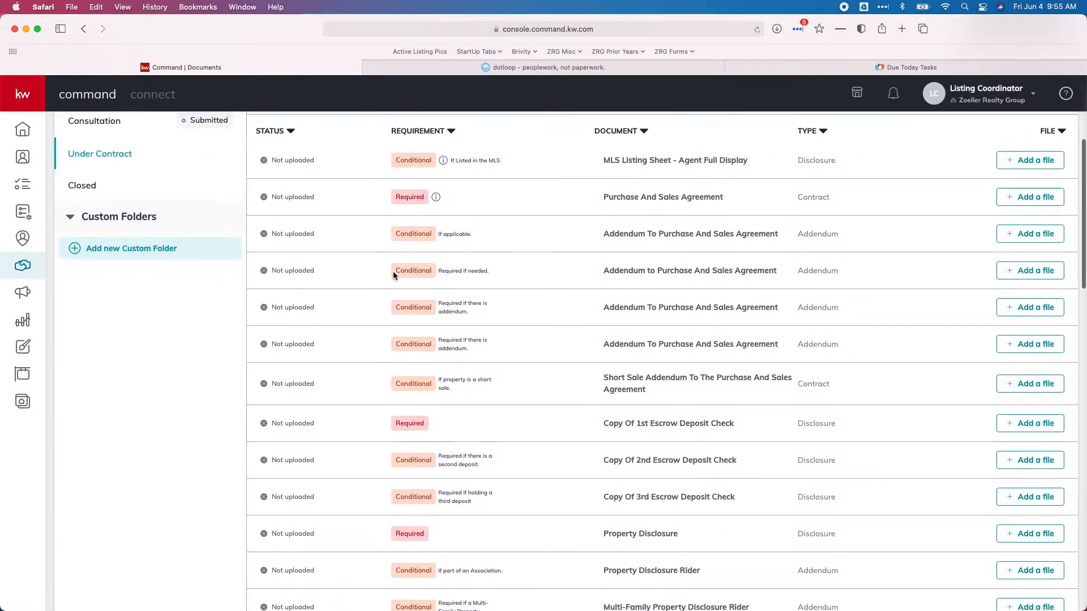
{"action": "scroll", "coordinate": [393, 275], "scroll_direction": "down", "scroll_amount": 6}
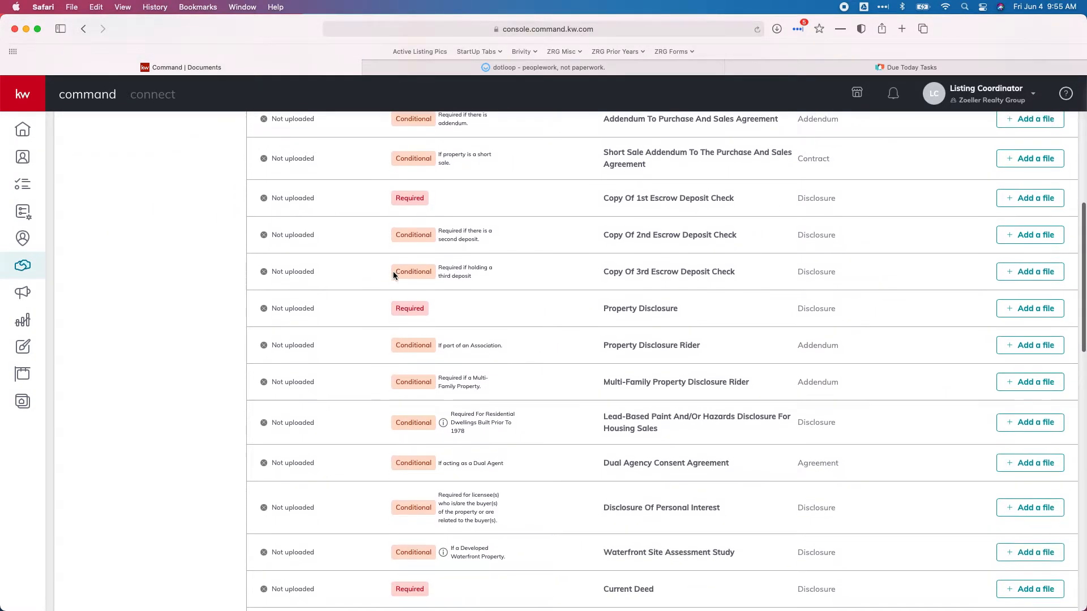
{"action": "scroll", "coordinate": [395, 276], "scroll_direction": "down", "scroll_amount": 3}
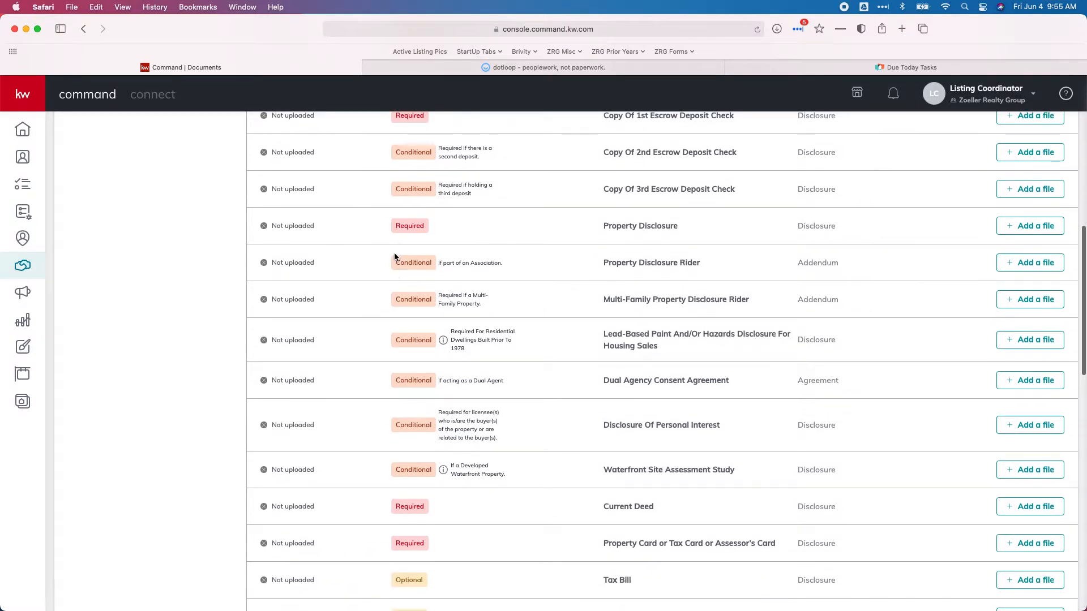
{"action": "scroll", "coordinate": [423, 274], "scroll_direction": "down", "scroll_amount": 1}
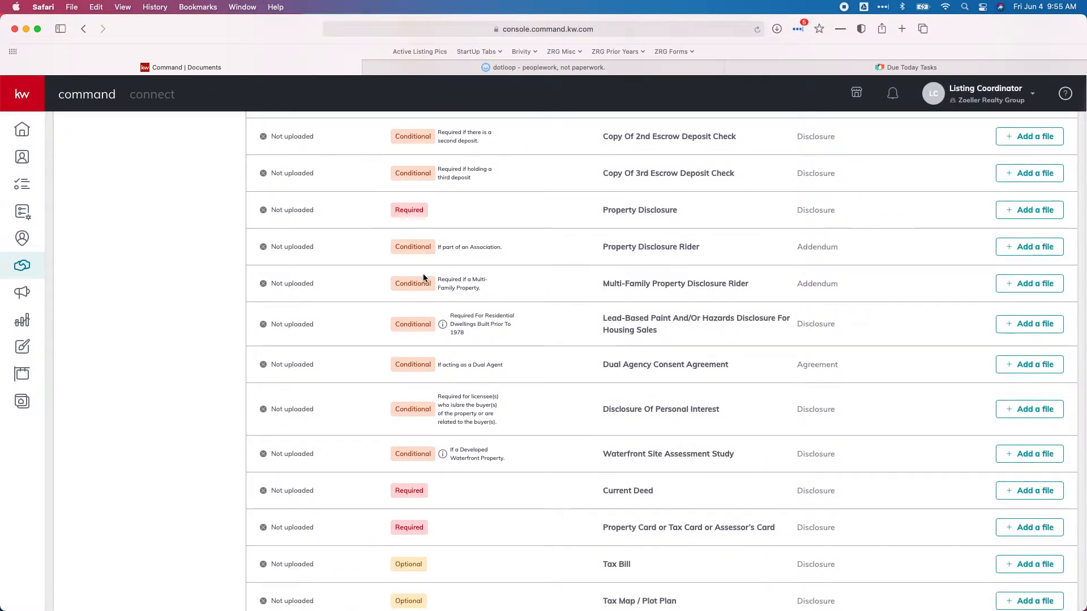
{"action": "scroll", "coordinate": [423, 276], "scroll_direction": "down", "scroll_amount": 2}
{"action": "scroll", "coordinate": [423, 274], "scroll_direction": "down", "scroll_amount": 10}
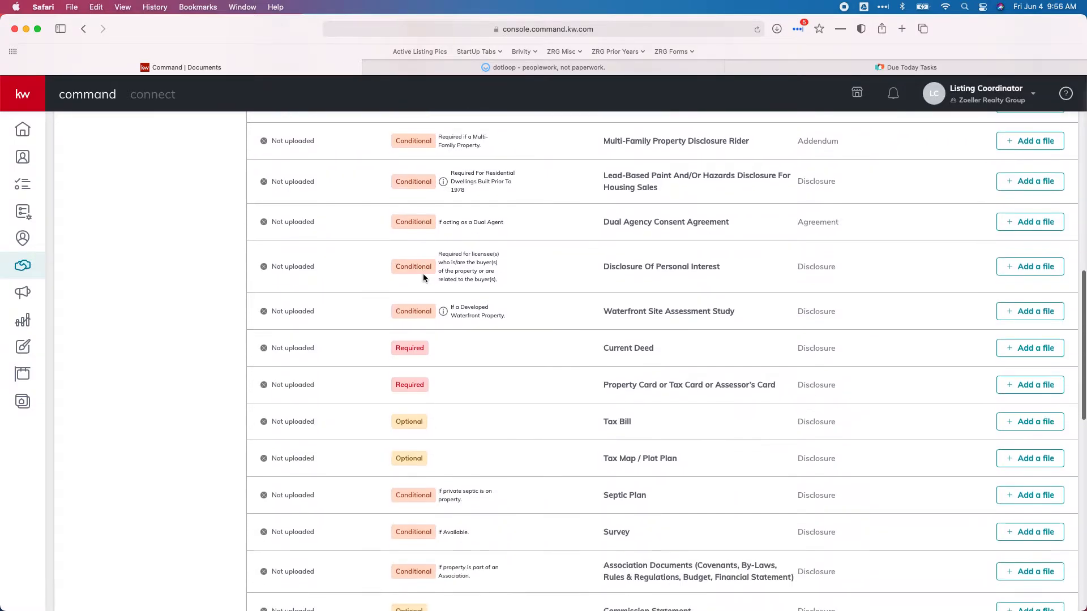
{"action": "scroll", "coordinate": [422, 273], "scroll_direction": "down", "scroll_amount": 10}
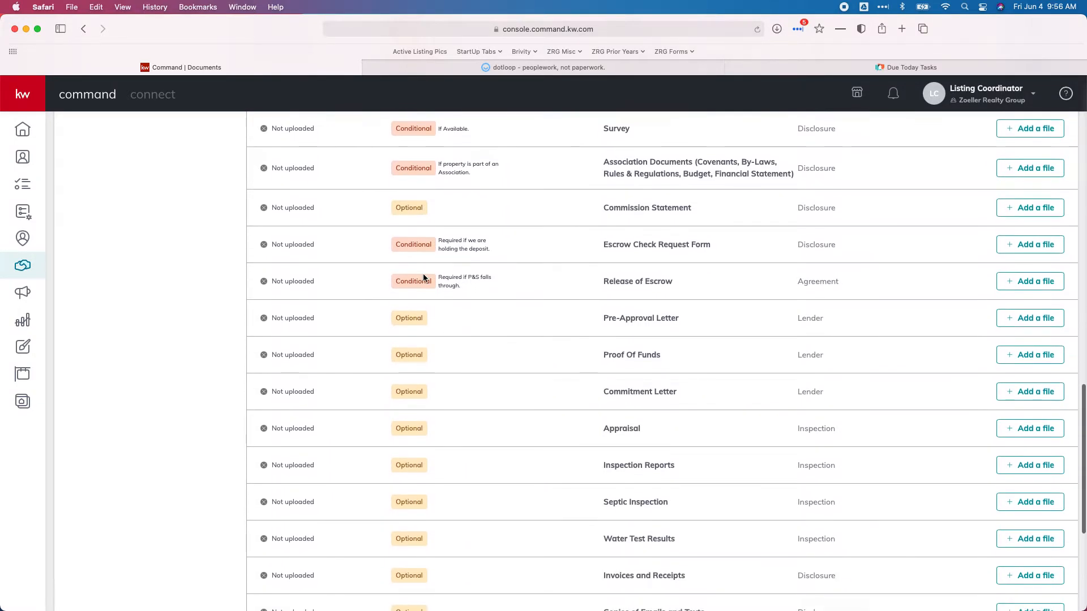
{"action": "scroll", "coordinate": [423, 273], "scroll_direction": "up", "scroll_amount": 19}
{"action": "scroll", "coordinate": [423, 273], "scroll_direction": "up", "scroll_amount": 15}
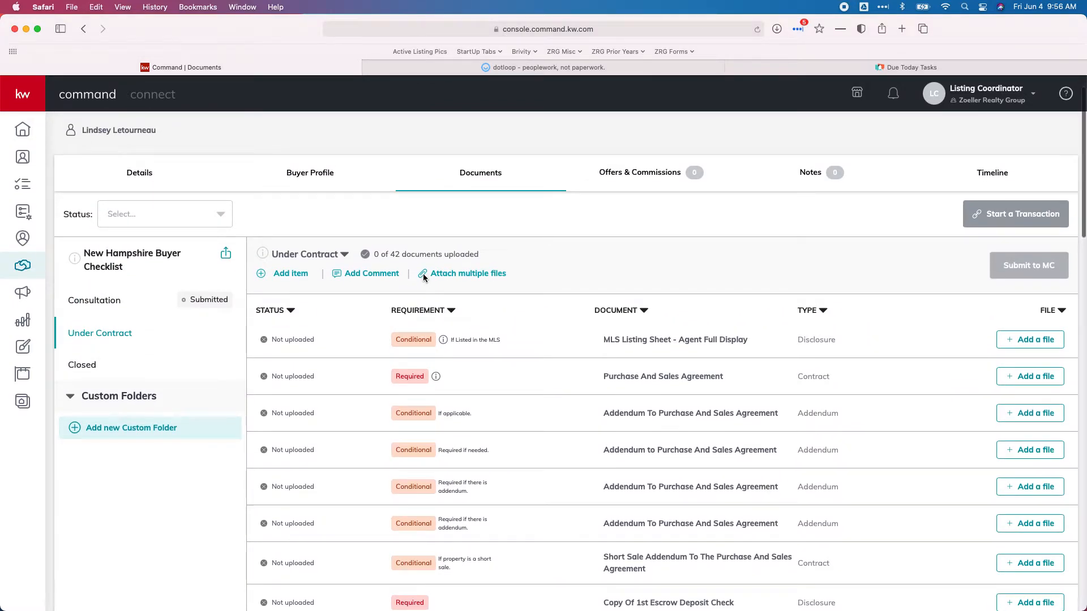
{"action": "scroll", "coordinate": [430, 308], "scroll_direction": "down", "scroll_amount": 2}
{"action": "scroll", "coordinate": [430, 308], "scroll_direction": "down", "scroll_amount": 20}
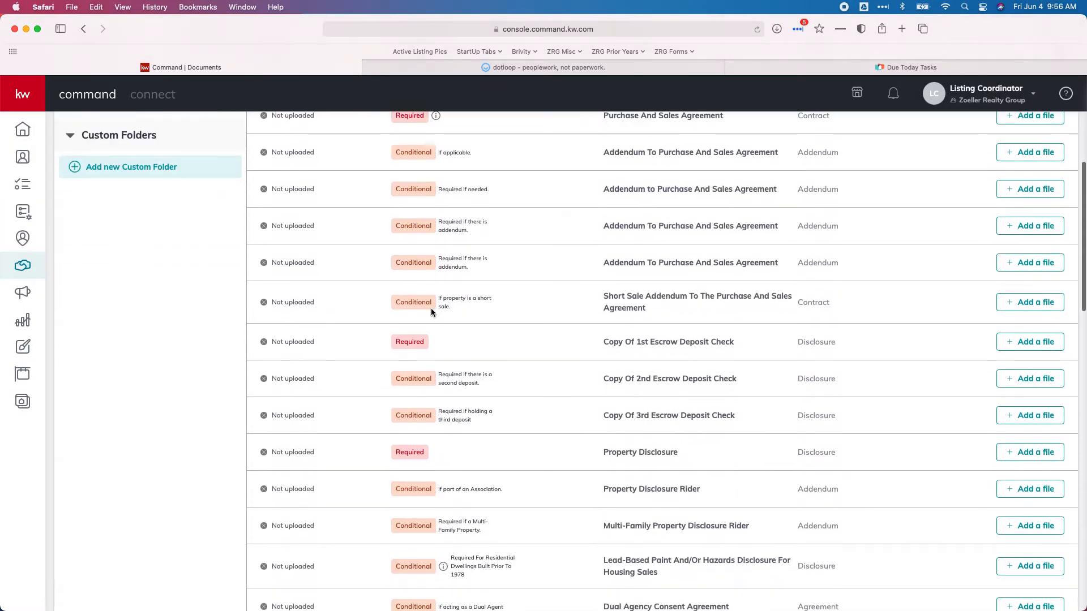
{"action": "scroll", "coordinate": [431, 312], "scroll_direction": "down", "scroll_amount": 7}
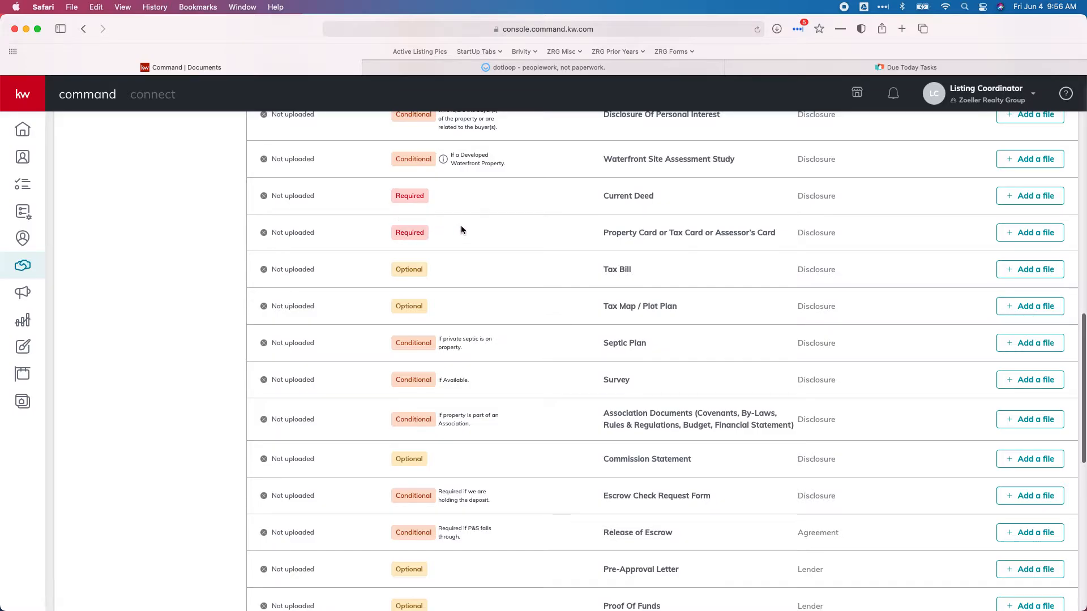
{"action": "scroll", "coordinate": [460, 226], "scroll_direction": "up", "scroll_amount": 20}
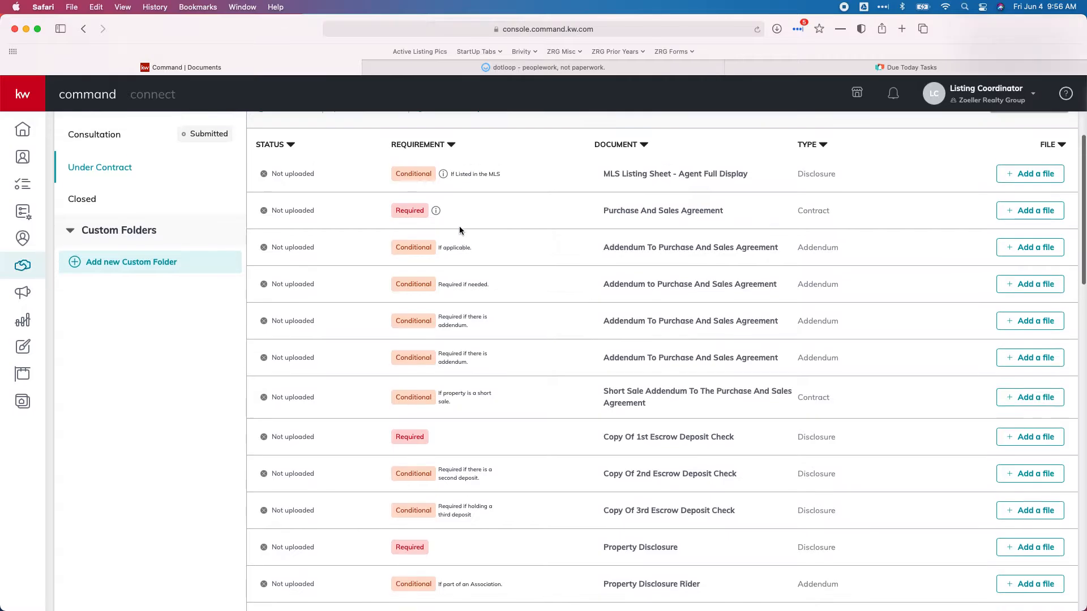
{"action": "scroll", "coordinate": [460, 226], "scroll_direction": "up", "scroll_amount": 5}
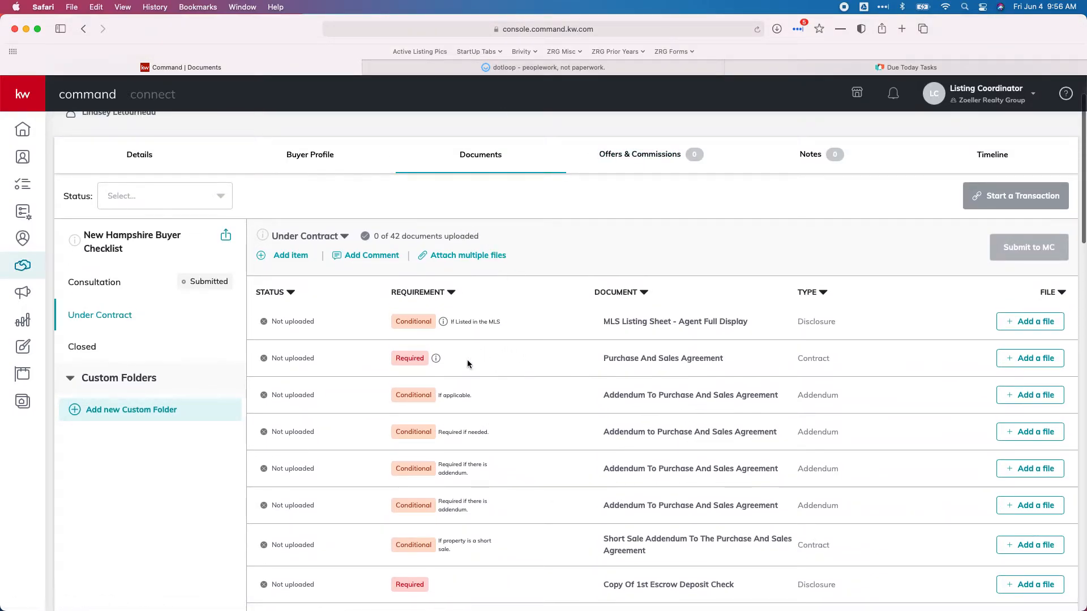
Move all five buyer PDFs in Downloads to the Trash, then return to dotloop
{"action": "left_click", "coordinate": [475, 66]}
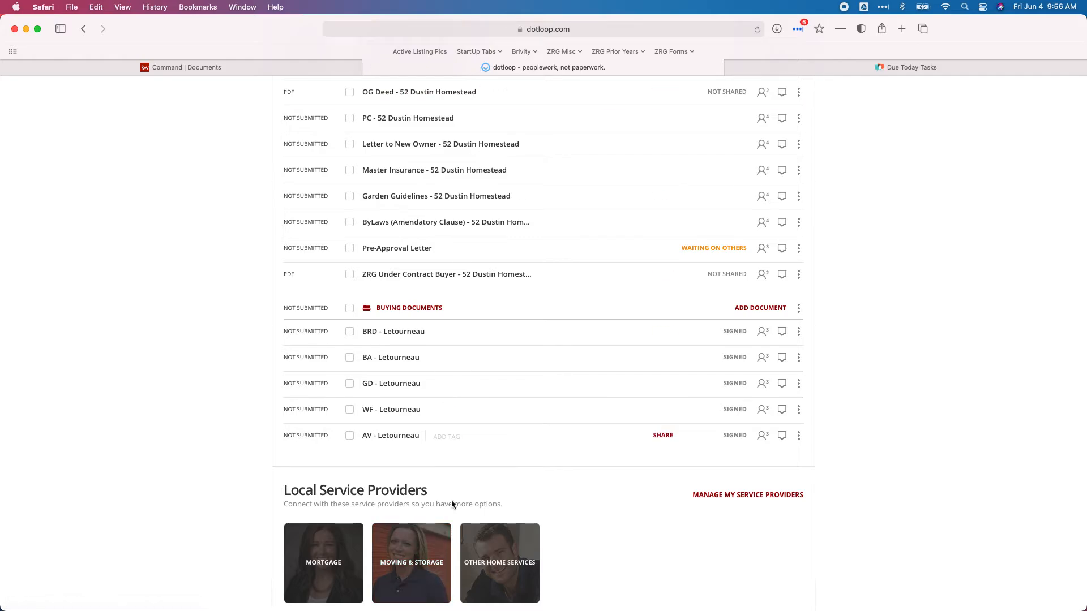
{"action": "mouse_move", "coordinate": [457, 602]}
{"action": "left_click", "coordinate": [419, 594]}
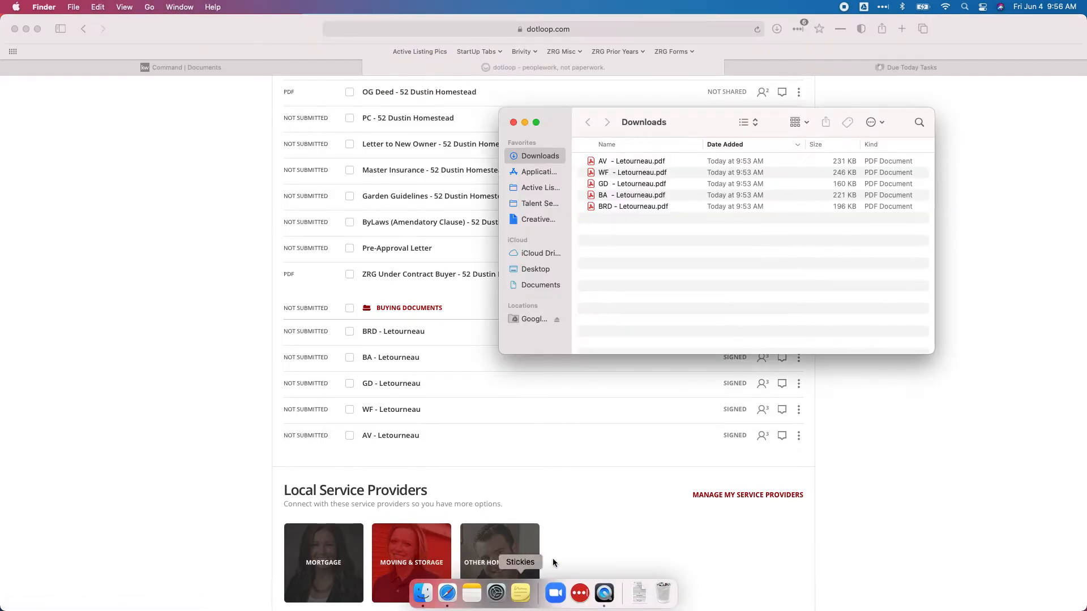
{"action": "left_click", "coordinate": [631, 161]}
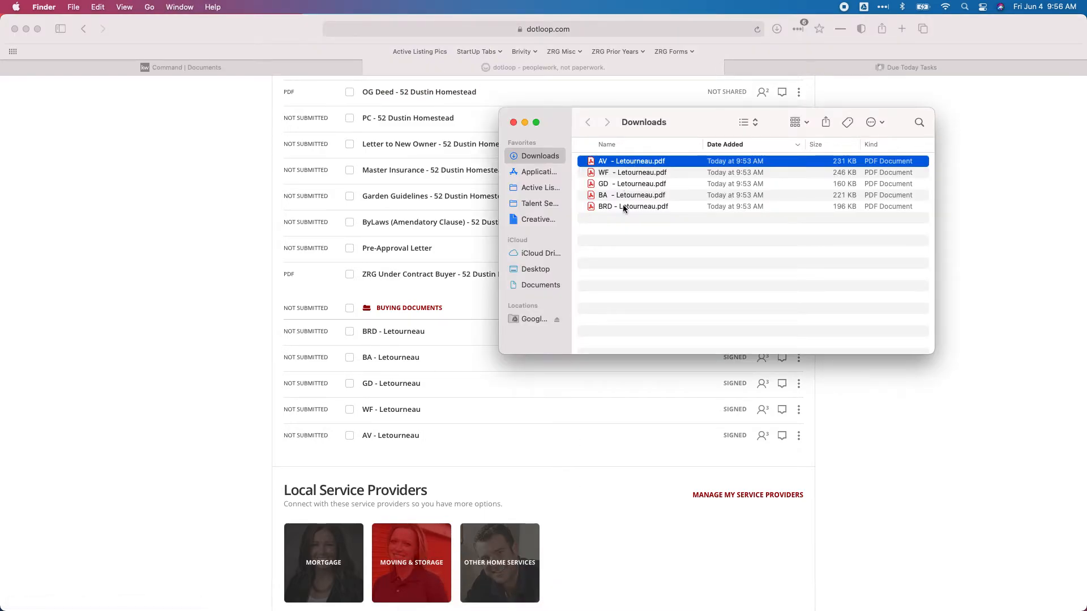
{"action": "left_click", "coordinate": [622, 206], "text": "shift"}
{"action": "right_click", "coordinate": [617, 180]}
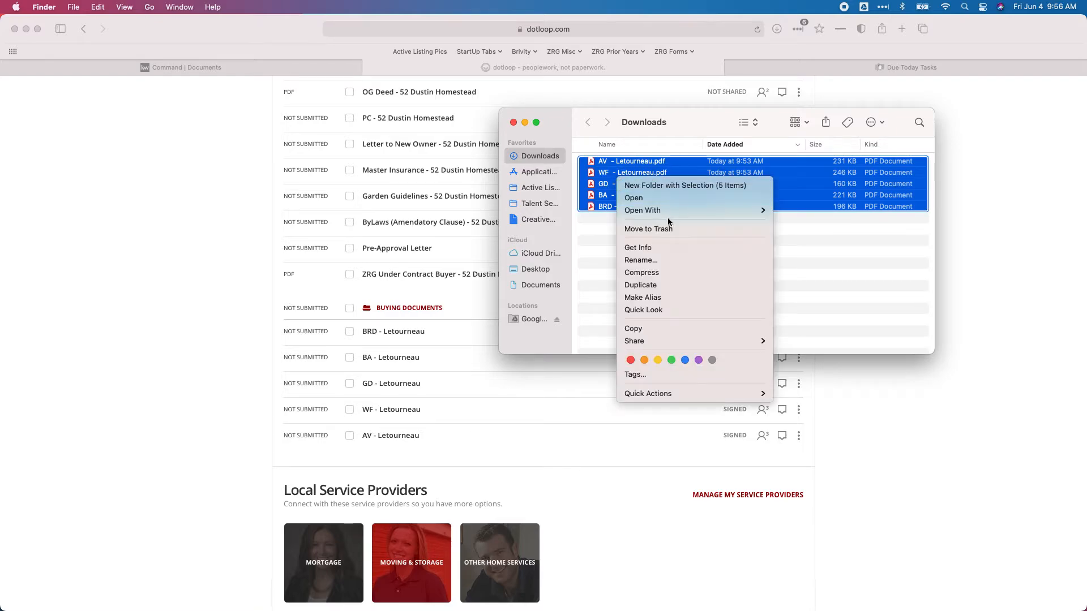
{"action": "left_click", "coordinate": [668, 229]}
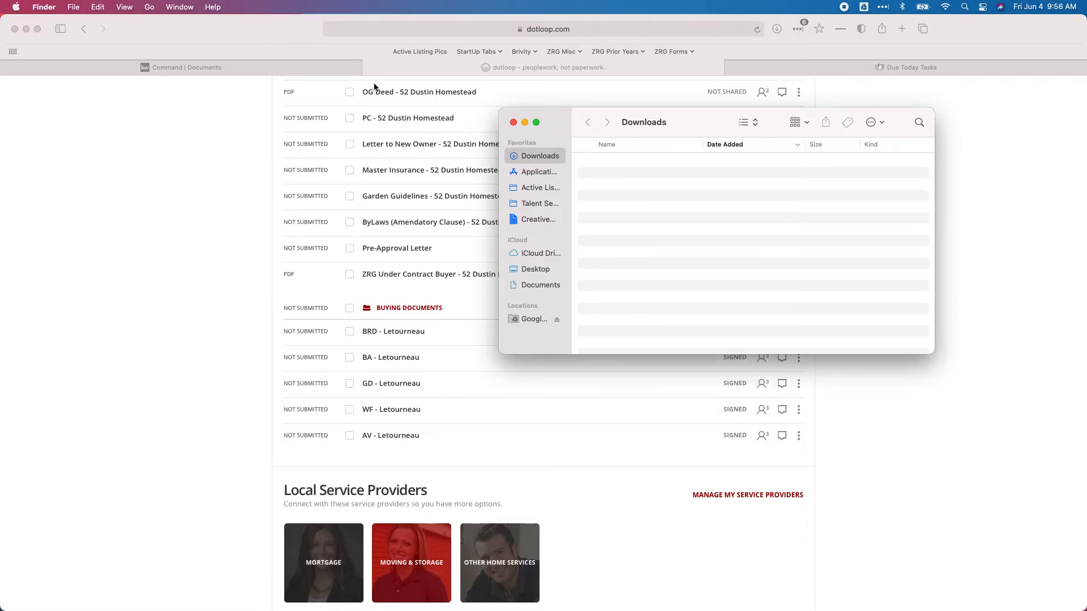
{"action": "left_click", "coordinate": [395, 67]}
{"action": "scroll", "coordinate": [442, 199], "scroll_direction": "up", "scroll_amount": 5}
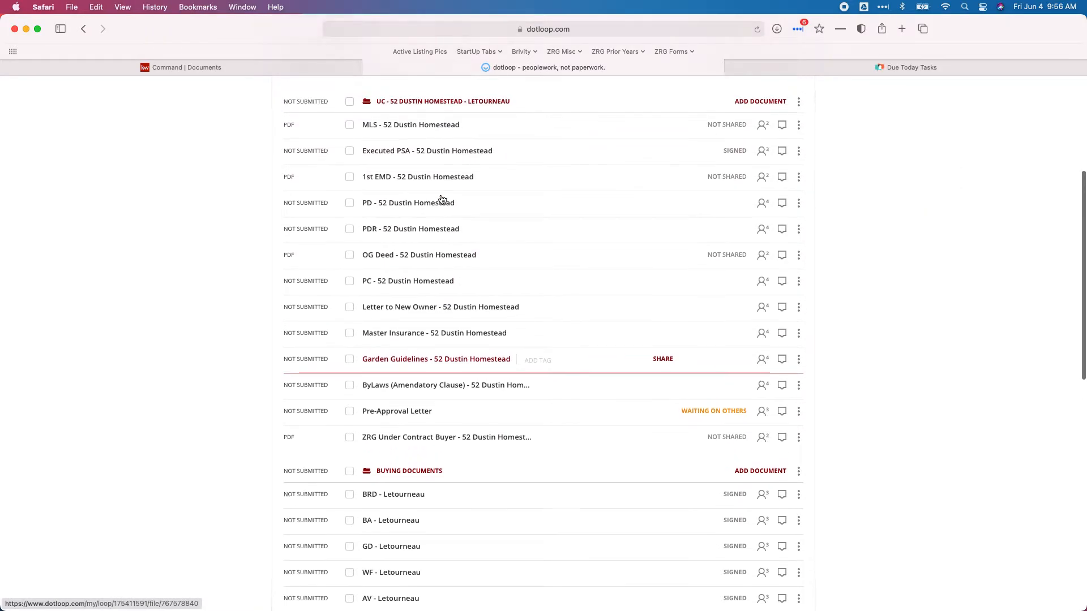
{"action": "scroll", "coordinate": [442, 199], "scroll_direction": "up", "scroll_amount": 5}
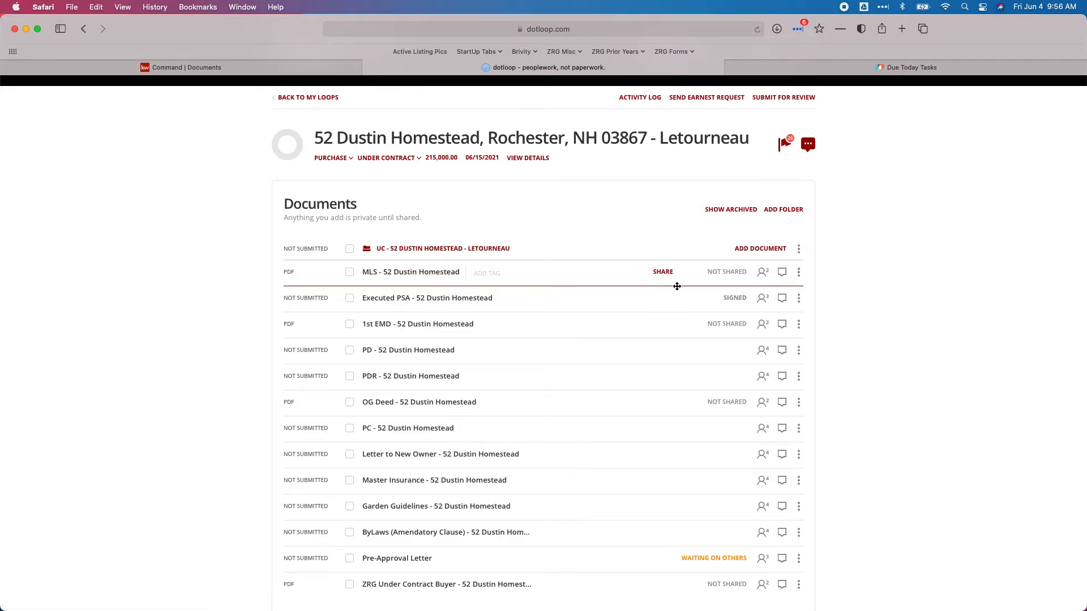
{"action": "left_click", "coordinate": [799, 274]}
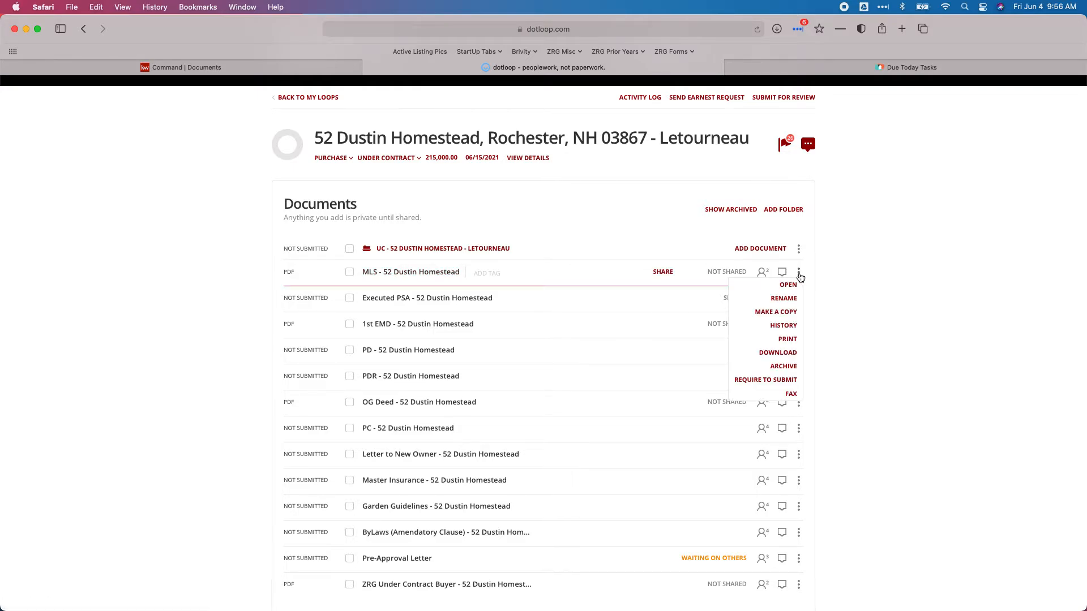
{"action": "left_click", "coordinate": [778, 353]}
{"action": "left_click", "coordinate": [640, 386]}
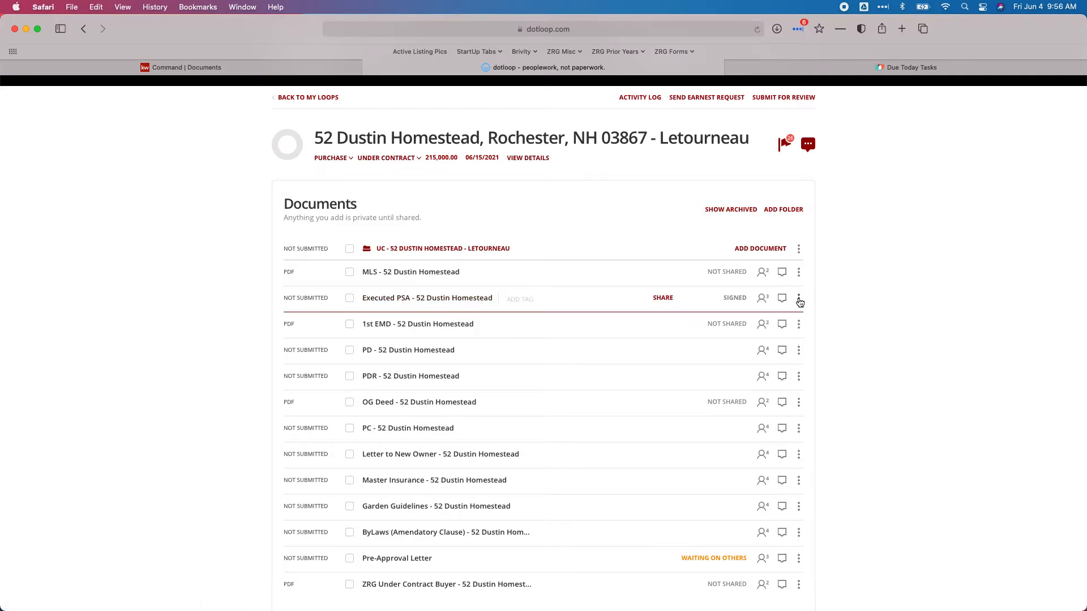
{"action": "left_click", "coordinate": [798, 297]}
{"action": "left_click", "coordinate": [785, 379]}
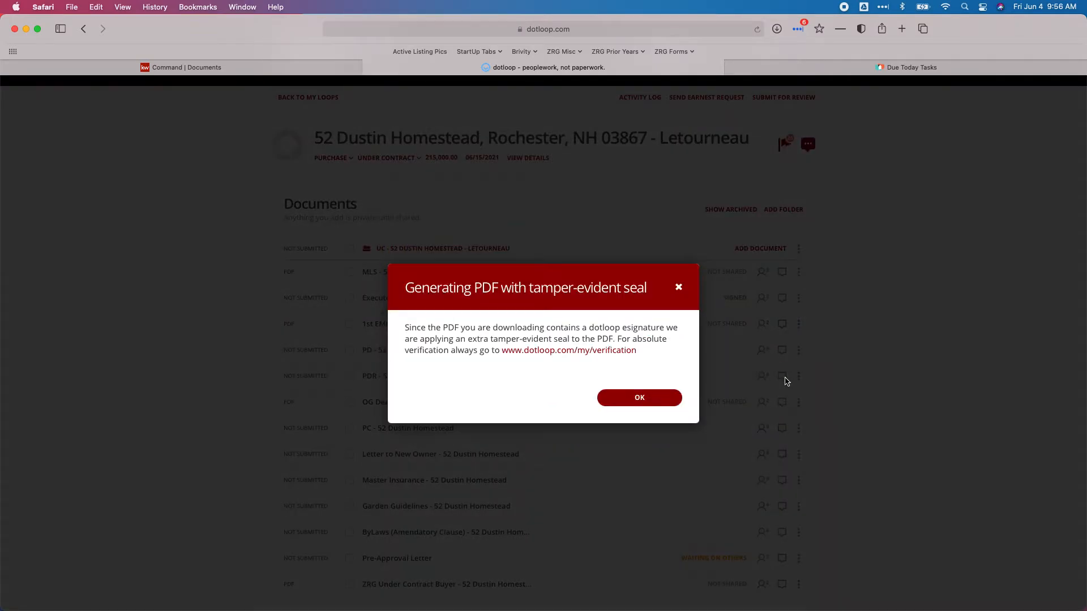
{"action": "left_click", "coordinate": [628, 399]}
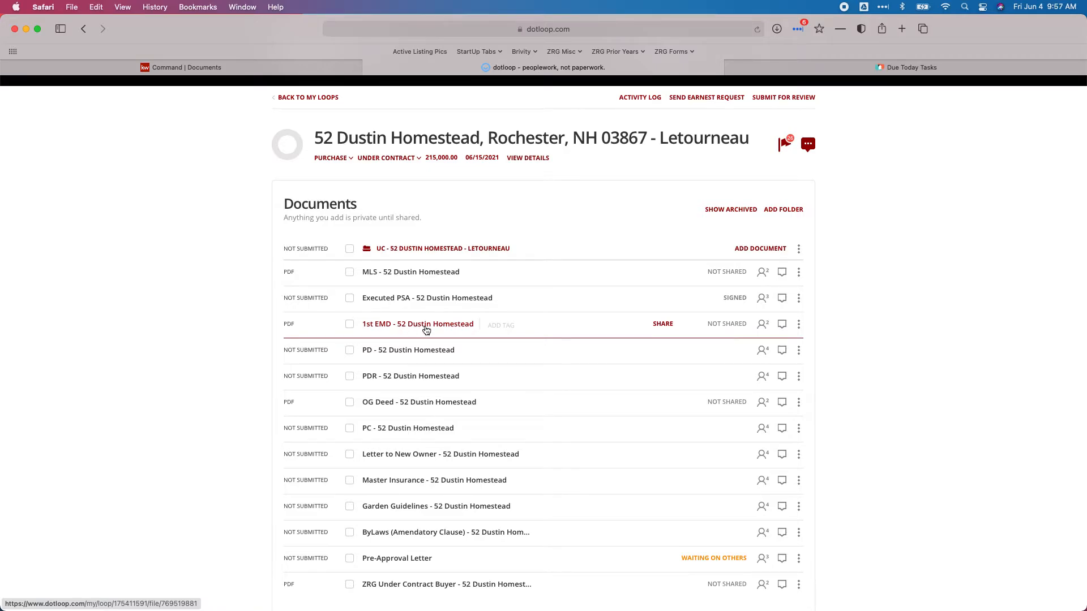
Download the 1st EMD and PD documents as PDFs
{"action": "left_click", "coordinate": [795, 327]}
{"action": "left_click", "coordinate": [768, 402]}
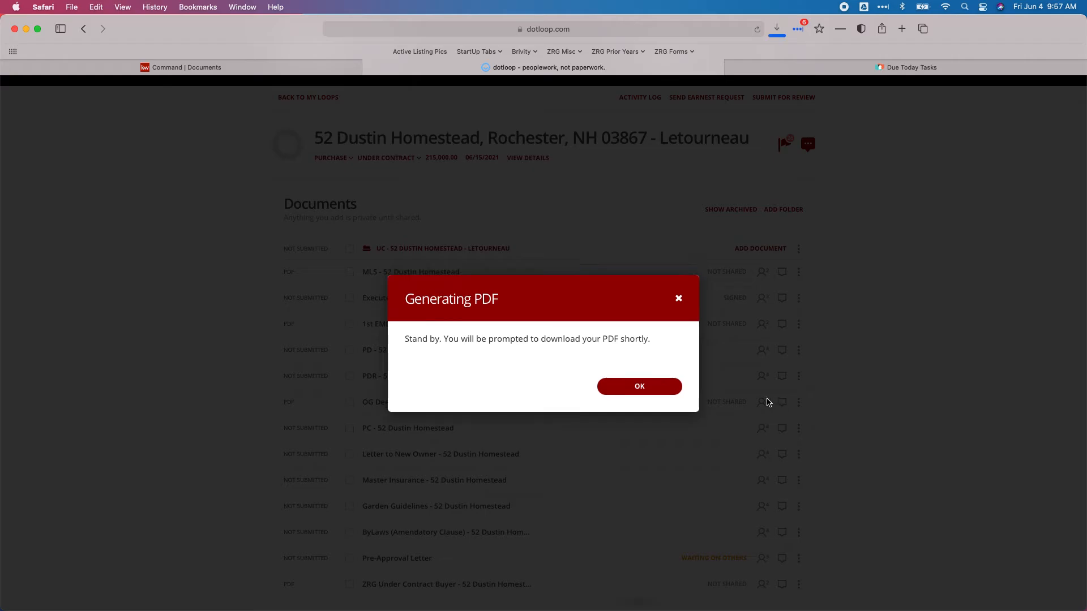
{"action": "left_click", "coordinate": [638, 385]}
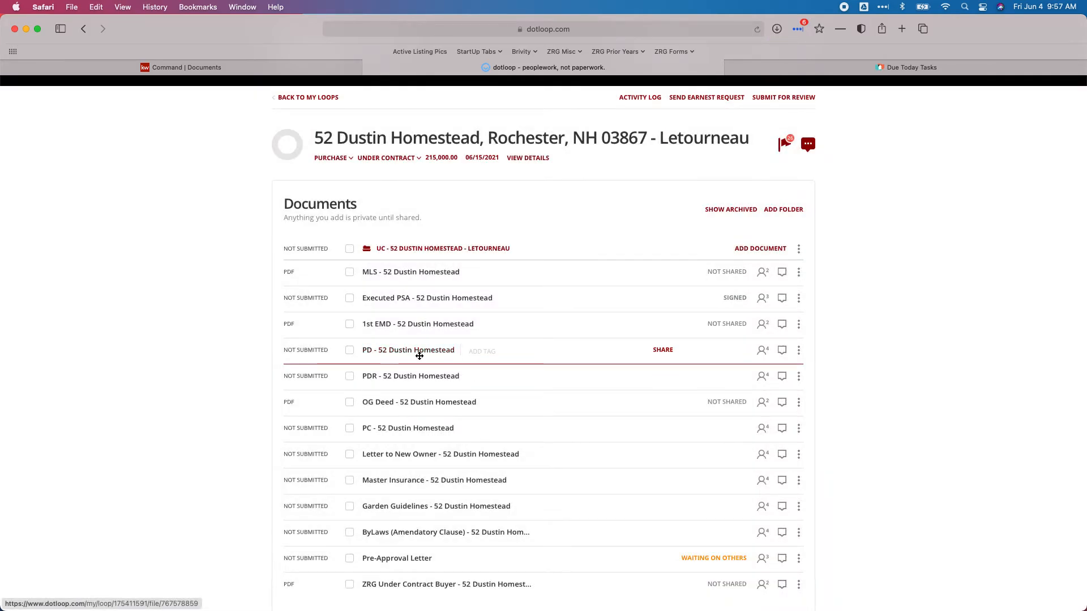
{"action": "left_click", "coordinate": [797, 350]}
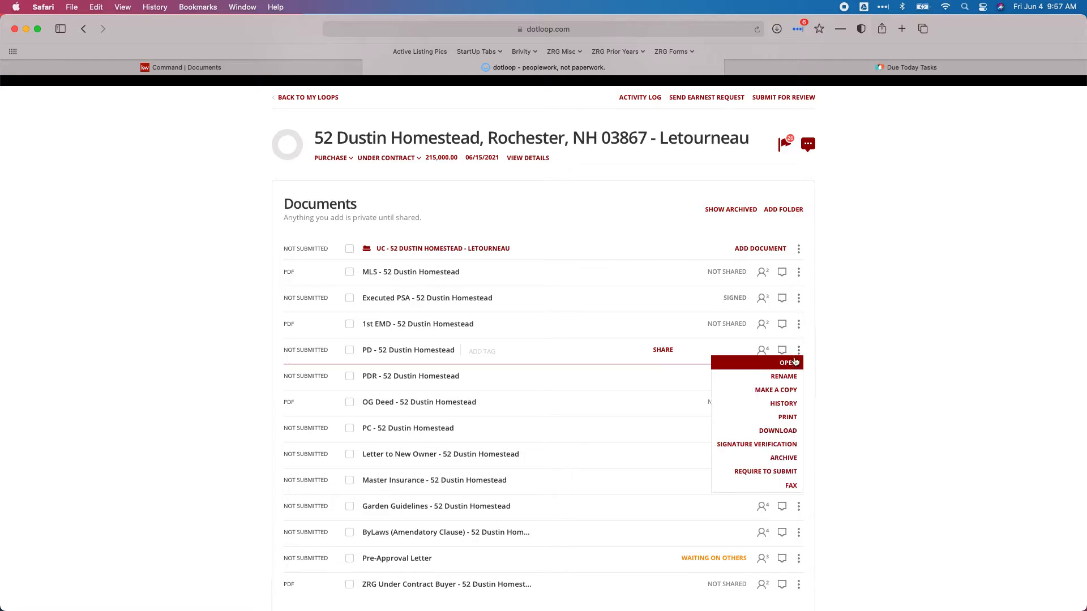
{"action": "left_click", "coordinate": [785, 431]}
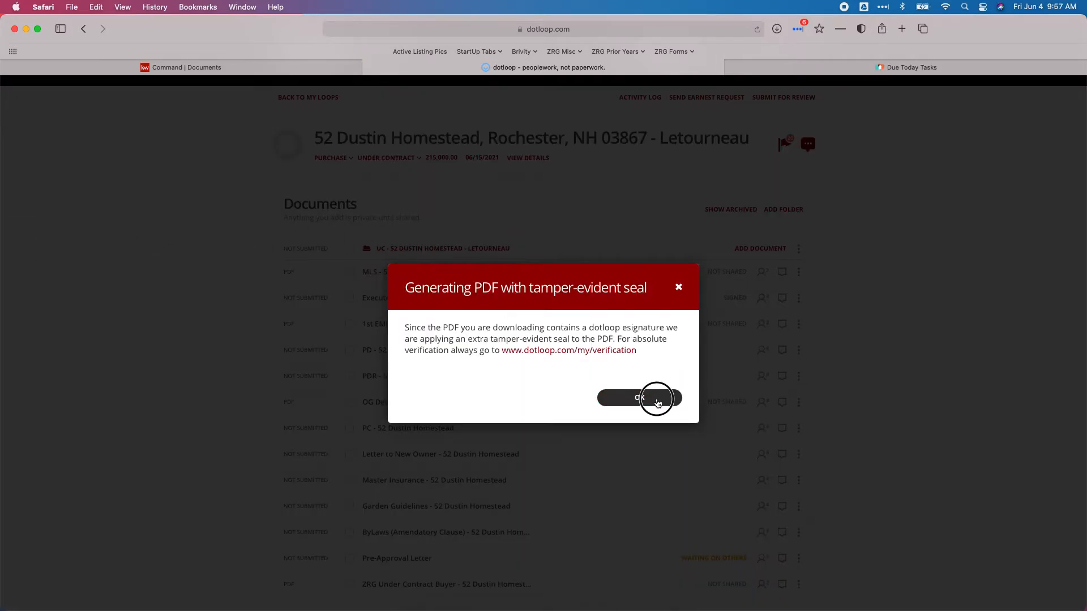
{"action": "left_click", "coordinate": [651, 396]}
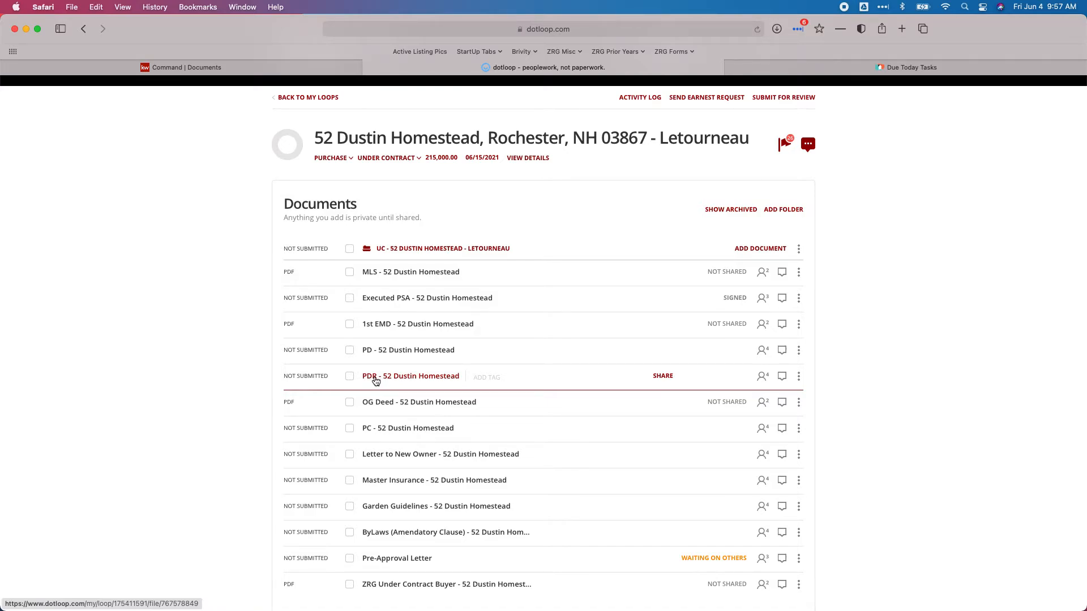
{"action": "left_click", "coordinate": [799, 376]}
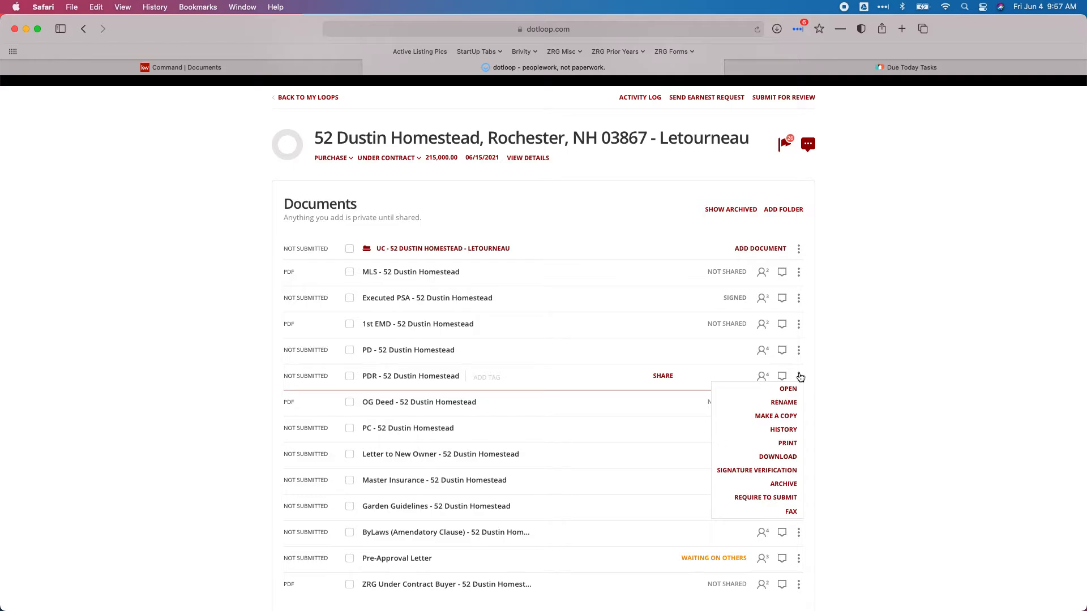
{"action": "left_click", "coordinate": [790, 458]}
{"action": "left_click", "coordinate": [633, 397]}
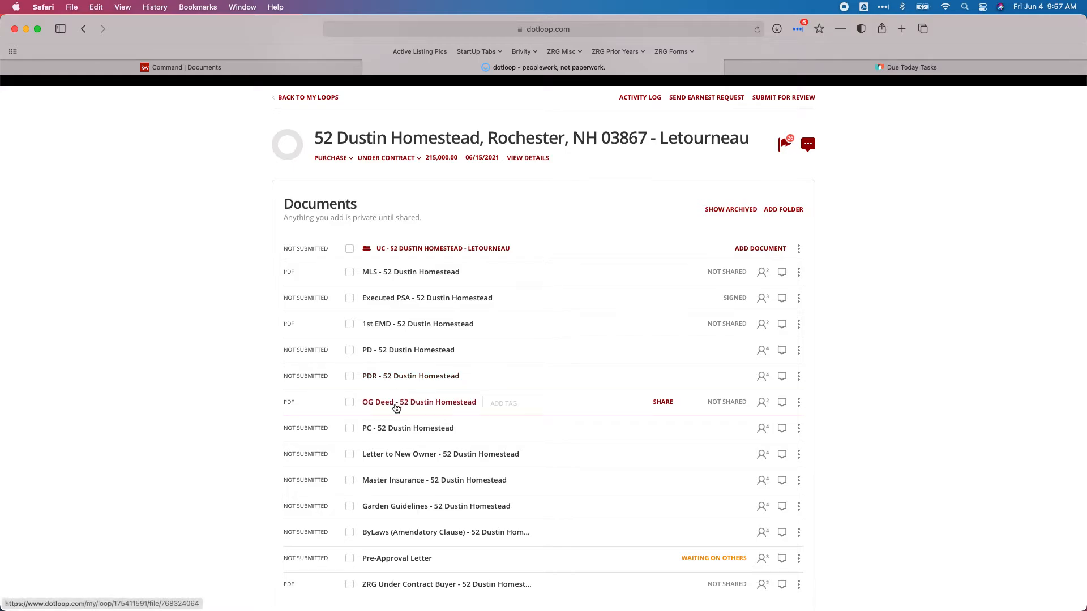
{"action": "left_click", "coordinate": [798, 403]}
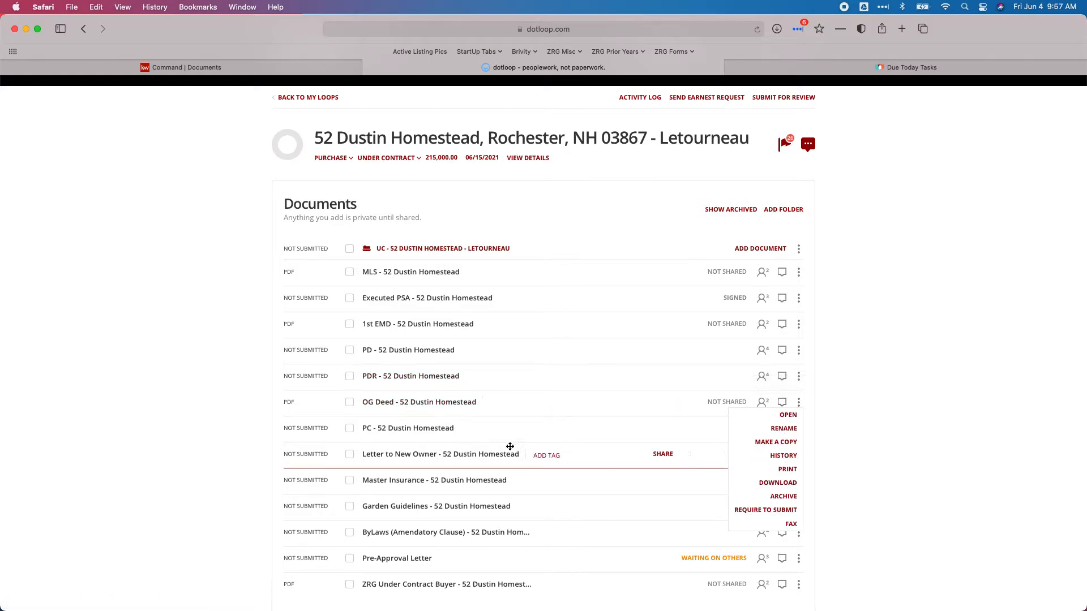
{"action": "left_click", "coordinate": [777, 483]}
{"action": "left_click", "coordinate": [639, 387]}
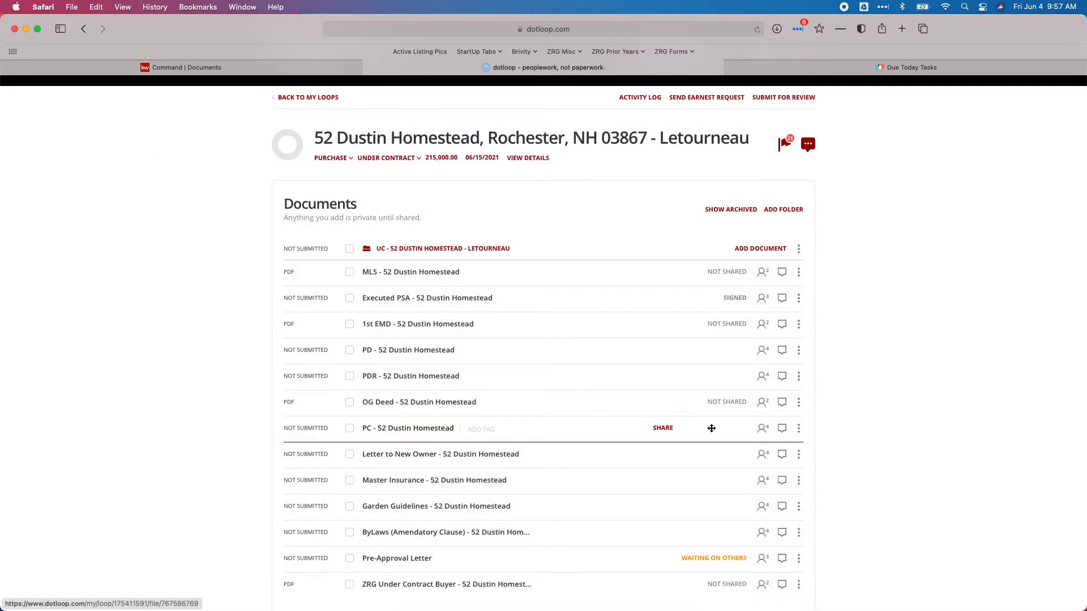
{"action": "left_click", "coordinate": [798, 430]}
{"action": "left_click", "coordinate": [778, 480]}
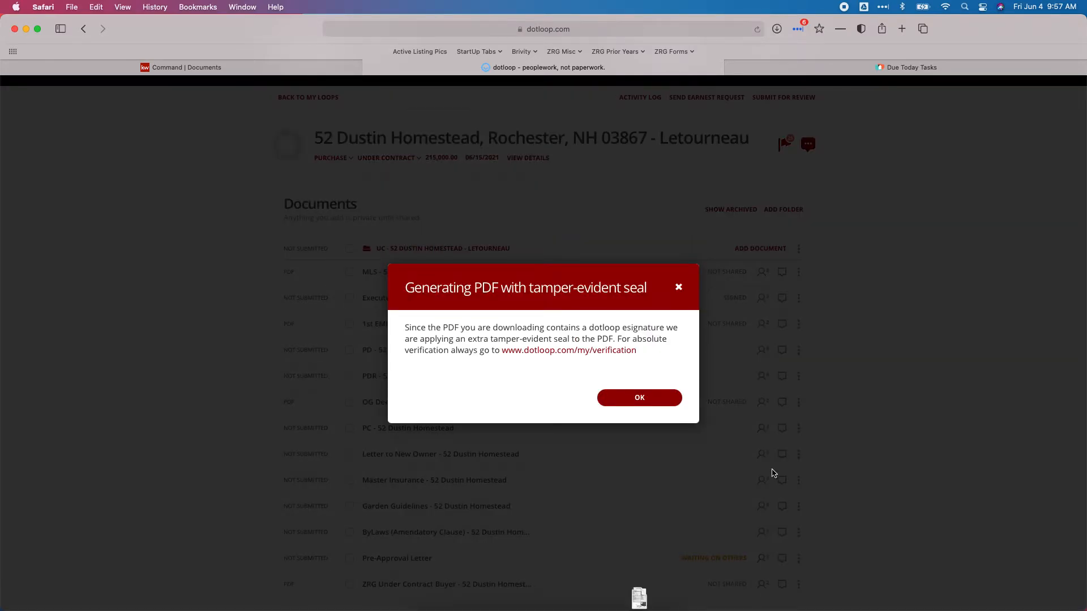
{"action": "left_click", "coordinate": [640, 397]}
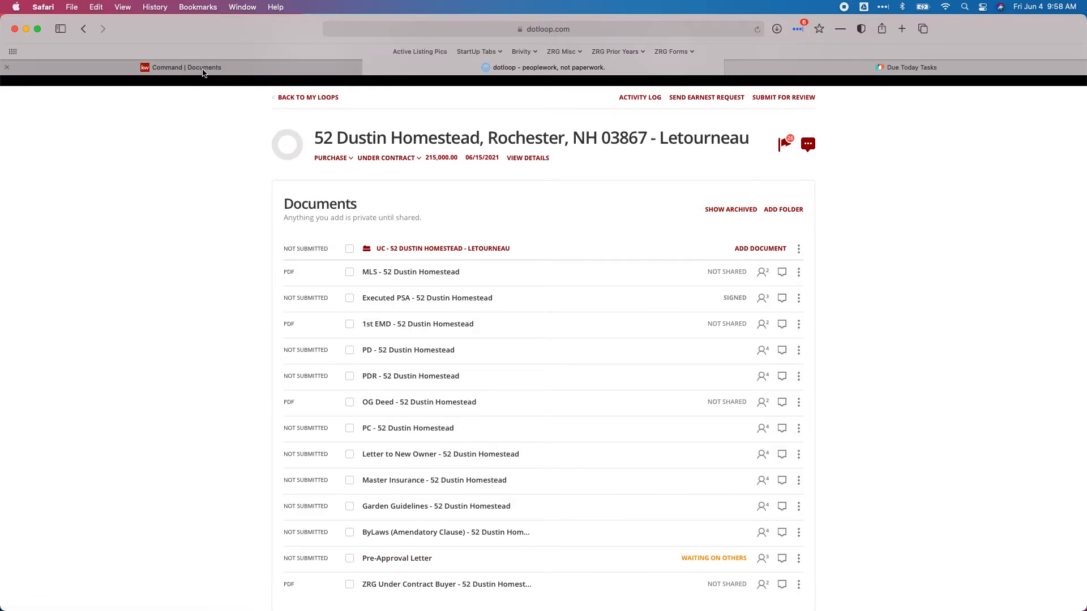
{"action": "mouse_move", "coordinate": [203, 73]}
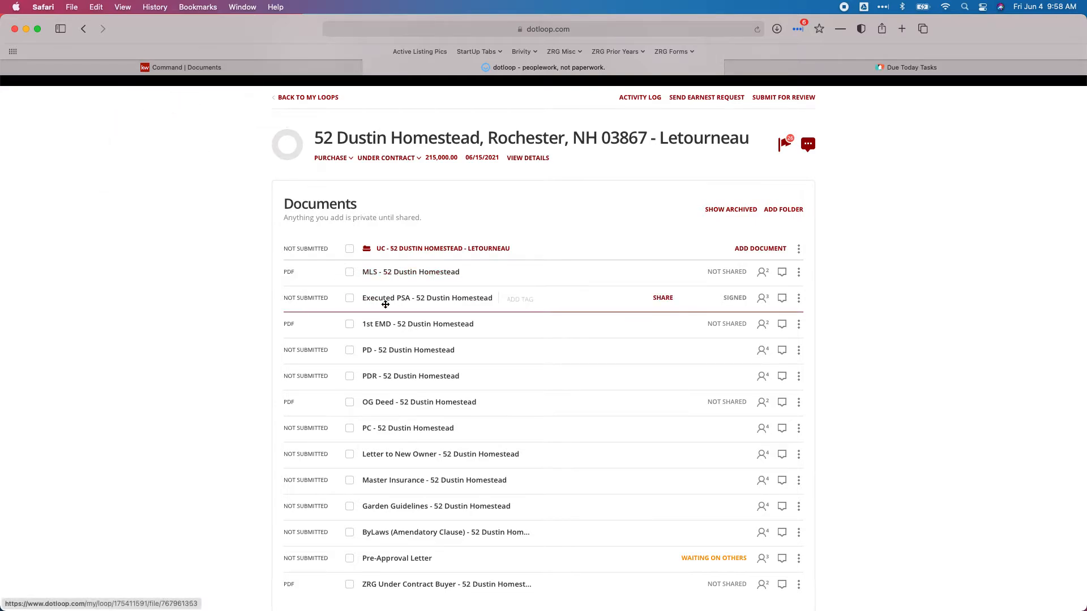
In Under Contract Attach files, pick the MLS and Executed PSA PDFs for their rows
{"action": "left_click", "coordinate": [181, 70]}
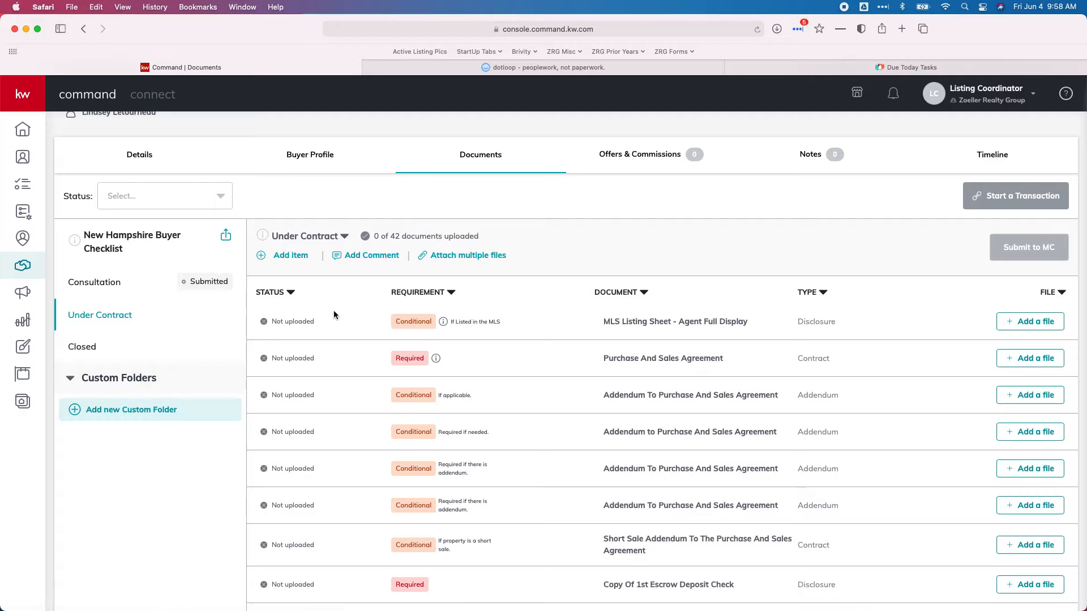
{"action": "left_click", "coordinate": [457, 257]}
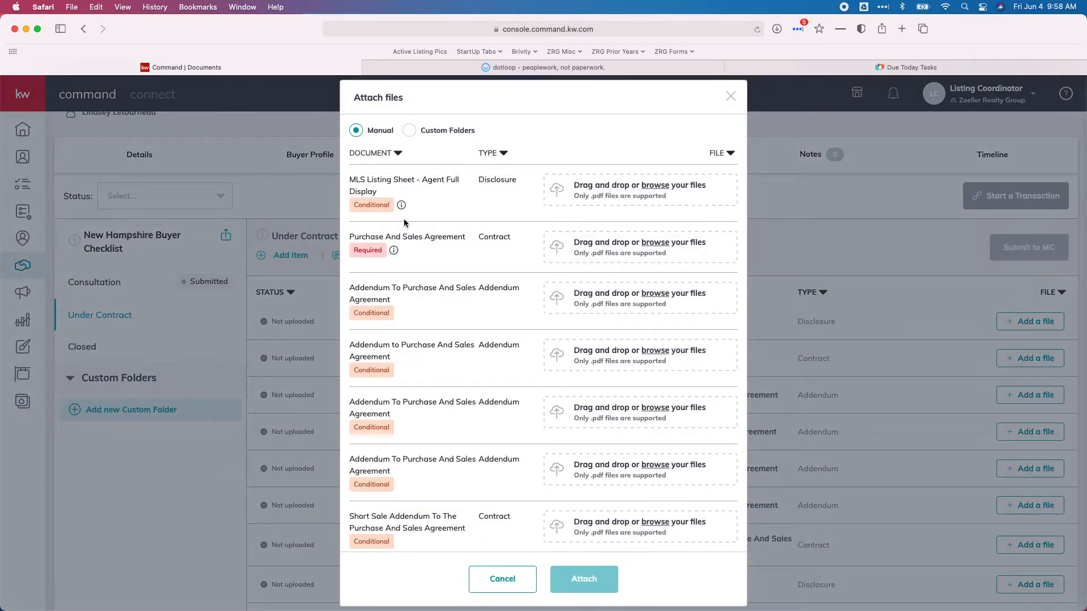
{"action": "left_click", "coordinate": [620, 195]}
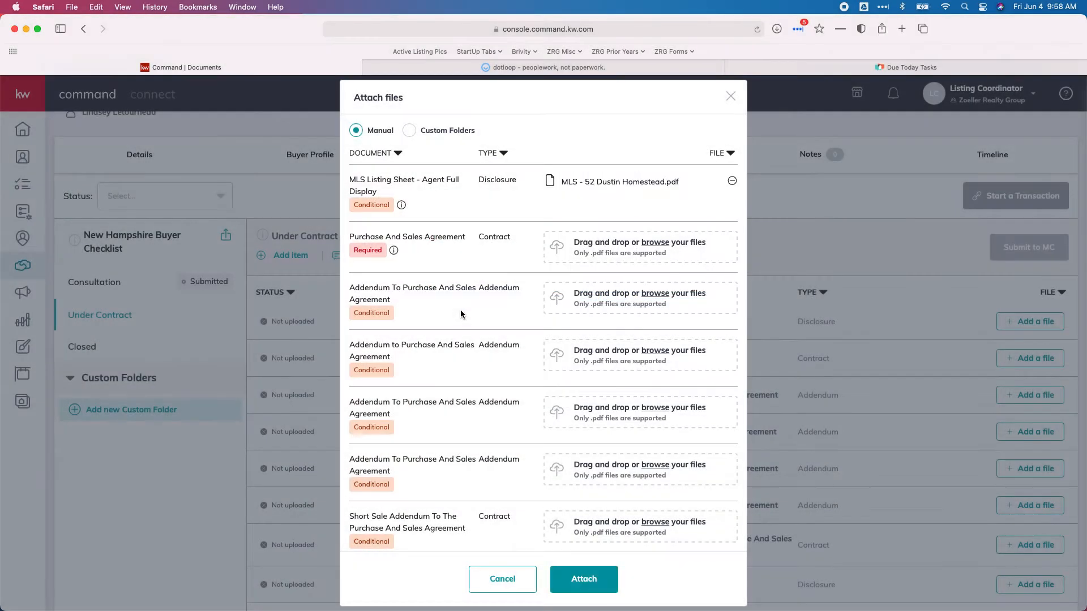
{"action": "left_click", "coordinate": [592, 254]}
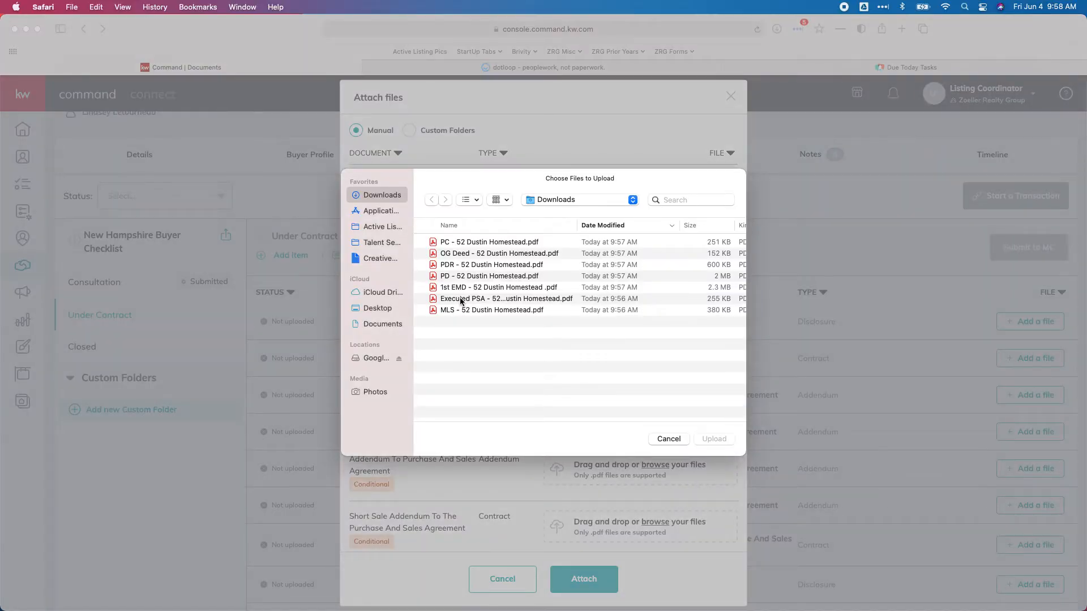
{"action": "double_click", "coordinate": [460, 299]}
{"action": "scroll", "coordinate": [504, 290], "scroll_direction": "down", "scroll_amount": 5}
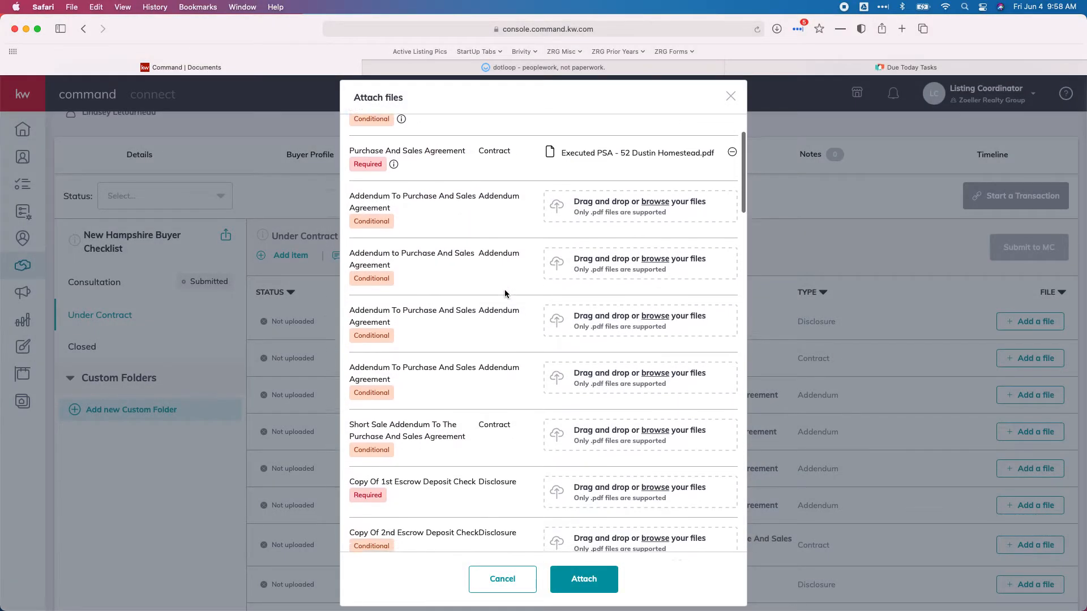
{"action": "scroll", "coordinate": [426, 294], "scroll_direction": "down", "scroll_amount": 2}
{"action": "scroll", "coordinate": [426, 299], "scroll_direction": "down", "scroll_amount": 2}
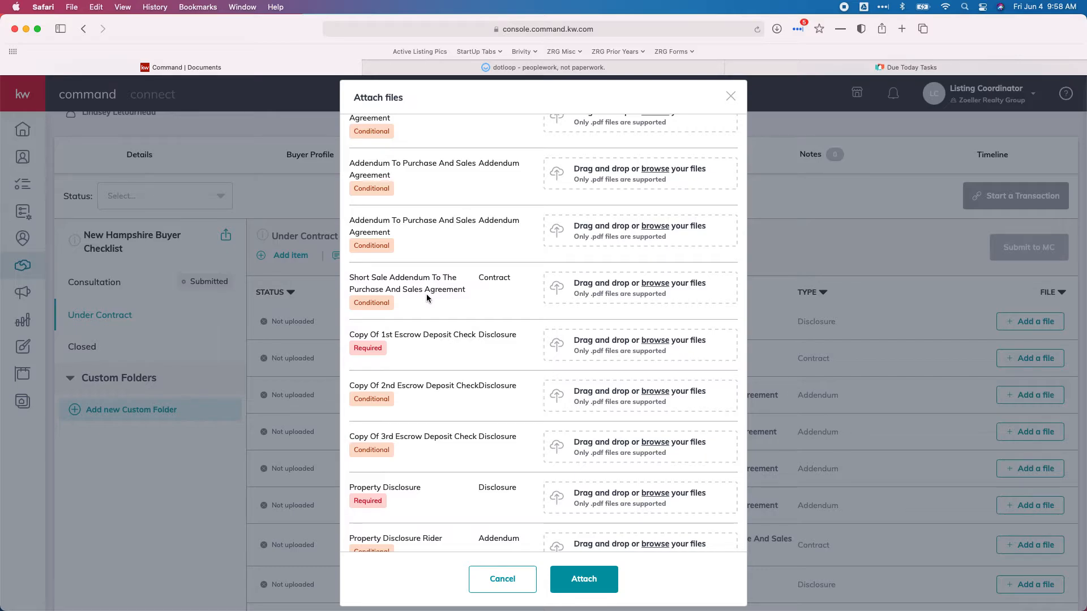
{"action": "scroll", "coordinate": [433, 293], "scroll_direction": "down", "scroll_amount": 5}
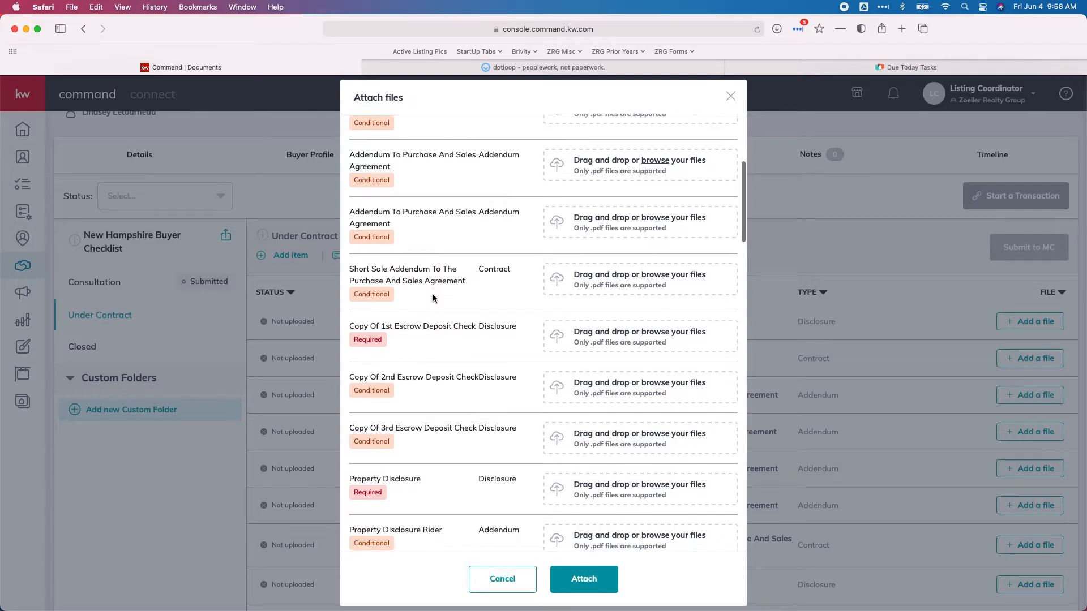
{"action": "scroll", "coordinate": [432, 293], "scroll_direction": "down", "scroll_amount": 2}
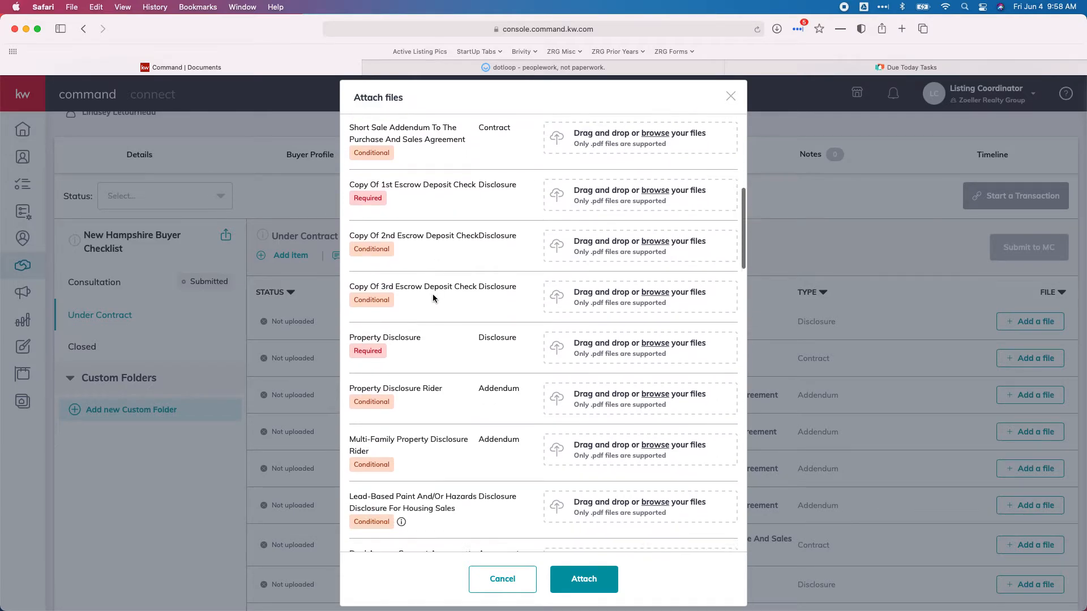
{"action": "scroll", "coordinate": [433, 298], "scroll_direction": "up", "scroll_amount": 1}
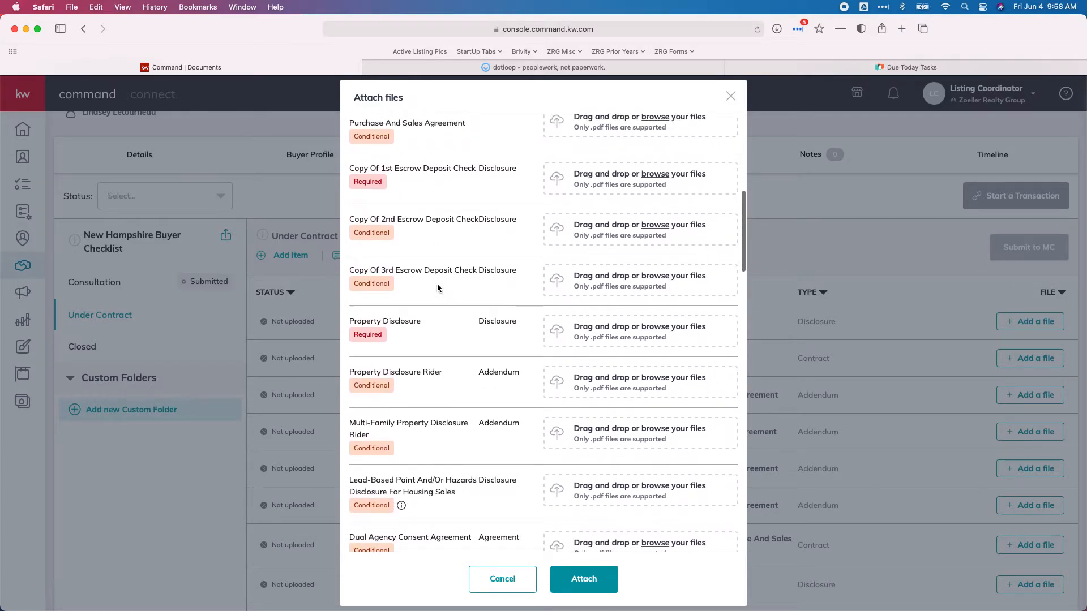
Add the 1st EMD PDF to 1st Escrow Deposit Check and PD to Property Disclosure
{"action": "left_click", "coordinate": [603, 175]}
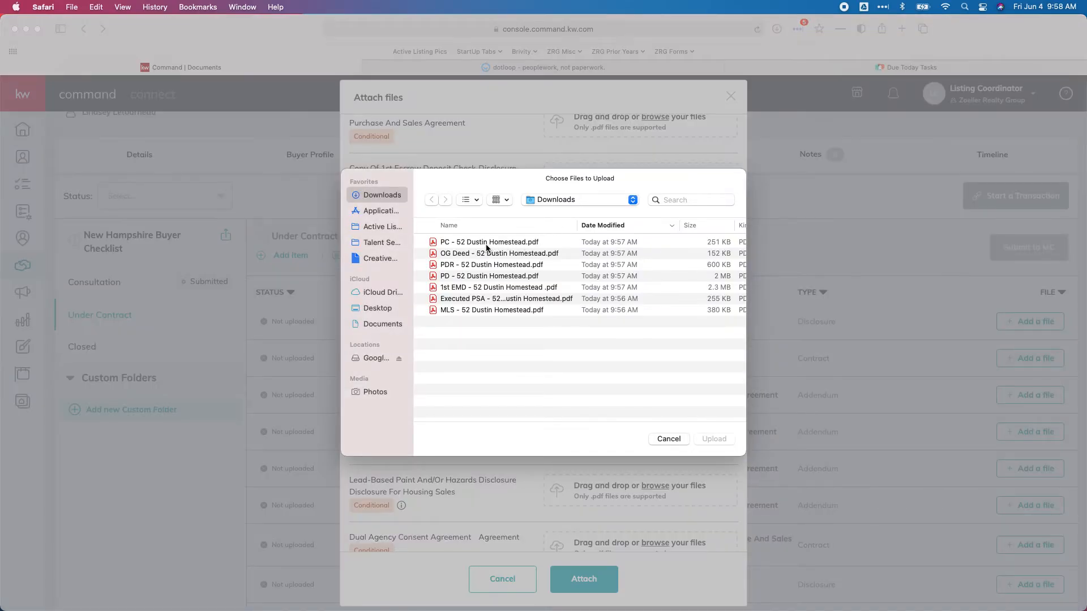
{"action": "double_click", "coordinate": [468, 291]}
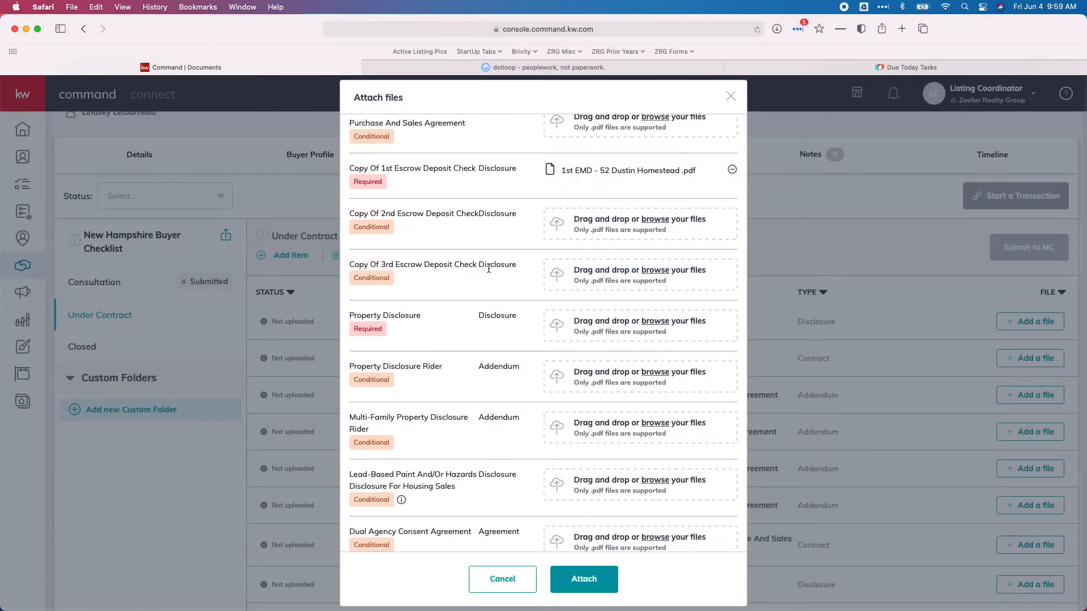
{"action": "scroll", "coordinate": [494, 274], "scroll_direction": "down", "scroll_amount": 2}
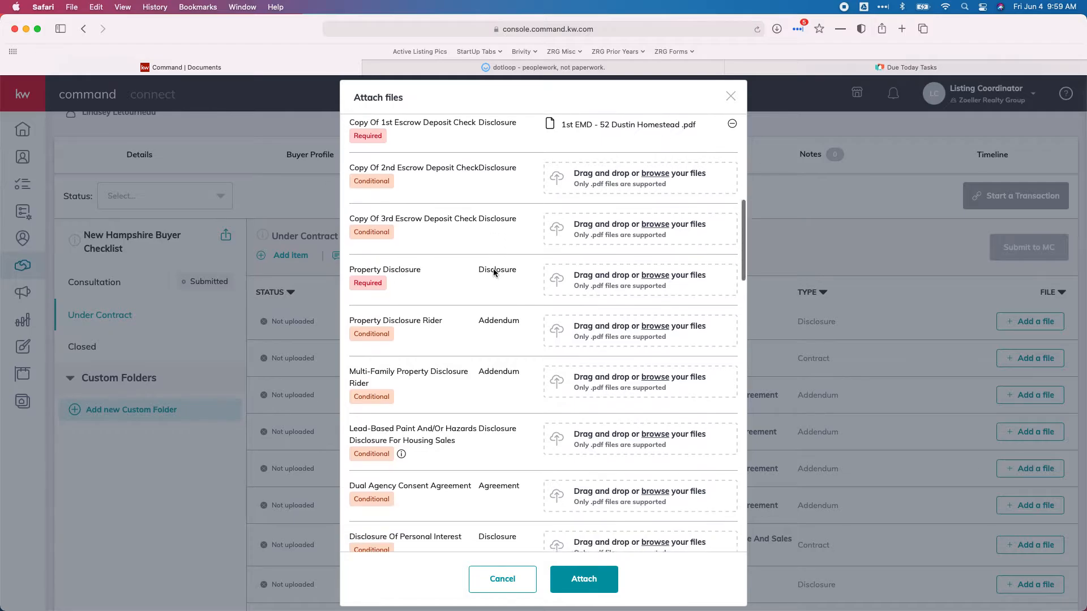
{"action": "left_click", "coordinate": [609, 277]}
{"action": "double_click", "coordinate": [455, 276]}
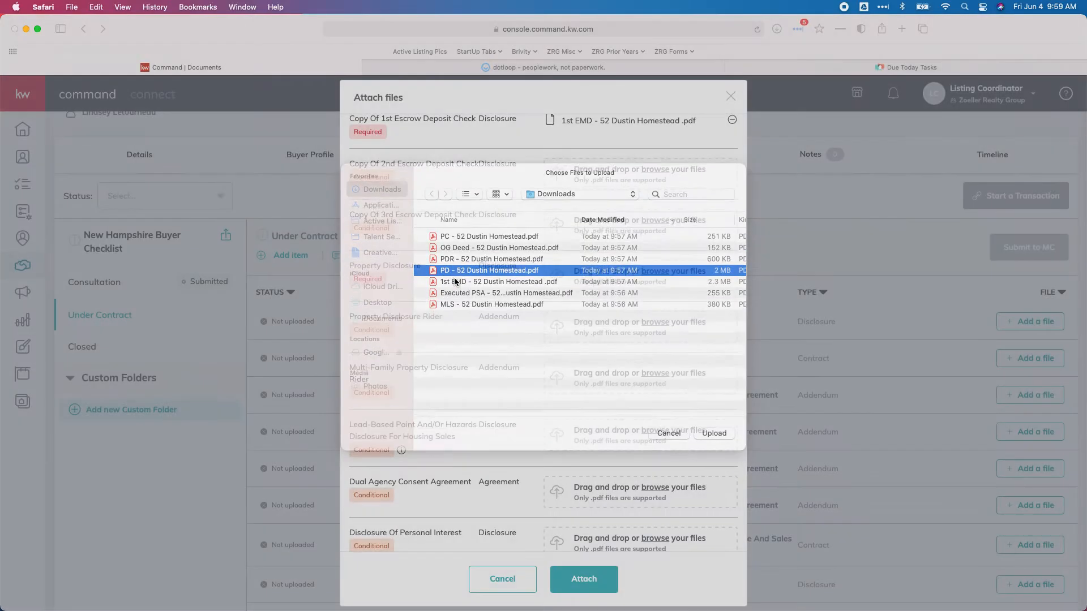
Add the PDR PDF to Property Disclosure Rider and review the remaining document slots
{"action": "scroll", "coordinate": [466, 294], "scroll_direction": "down", "scroll_amount": 1}
{"action": "scroll", "coordinate": [467, 299], "scroll_direction": "down", "scroll_amount": 1}
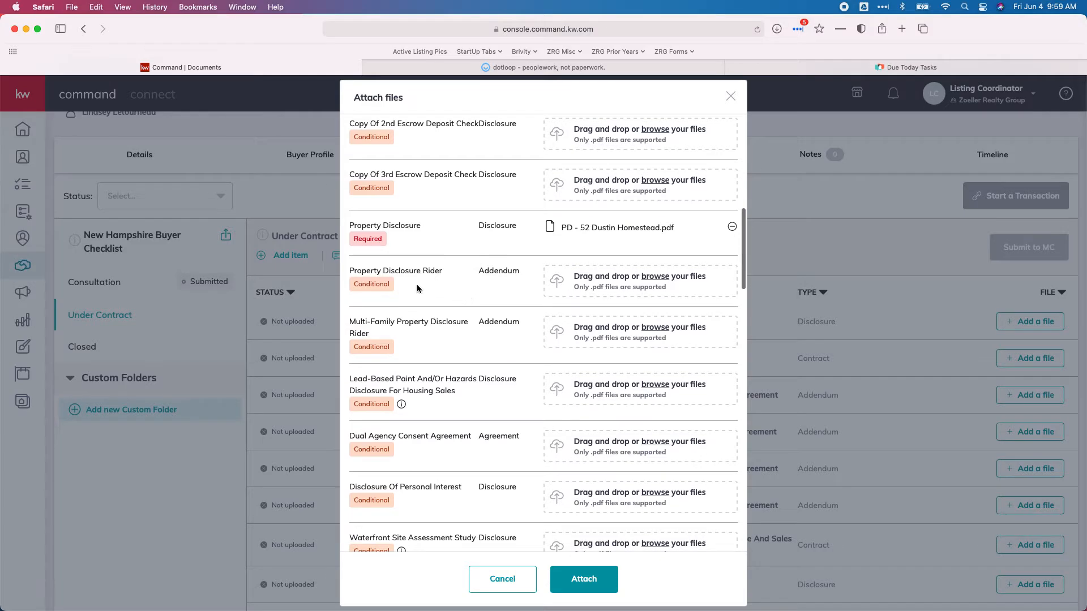
{"action": "left_click", "coordinate": [597, 282]}
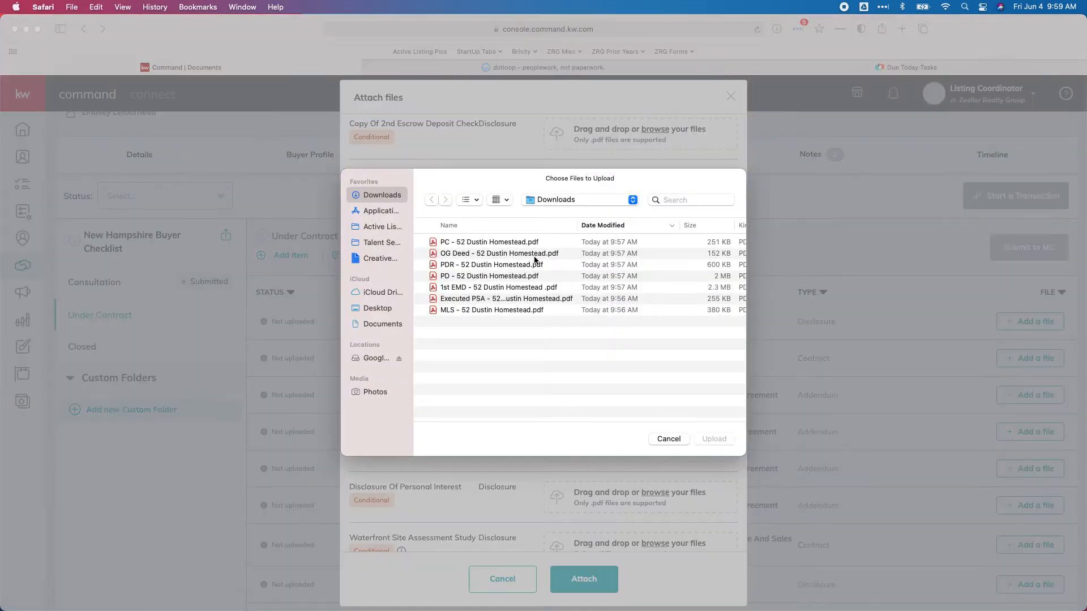
{"action": "scroll", "coordinate": [483, 261], "scroll_direction": "right", "scroll_amount": 1}
{"action": "left_click", "coordinate": [477, 263]}
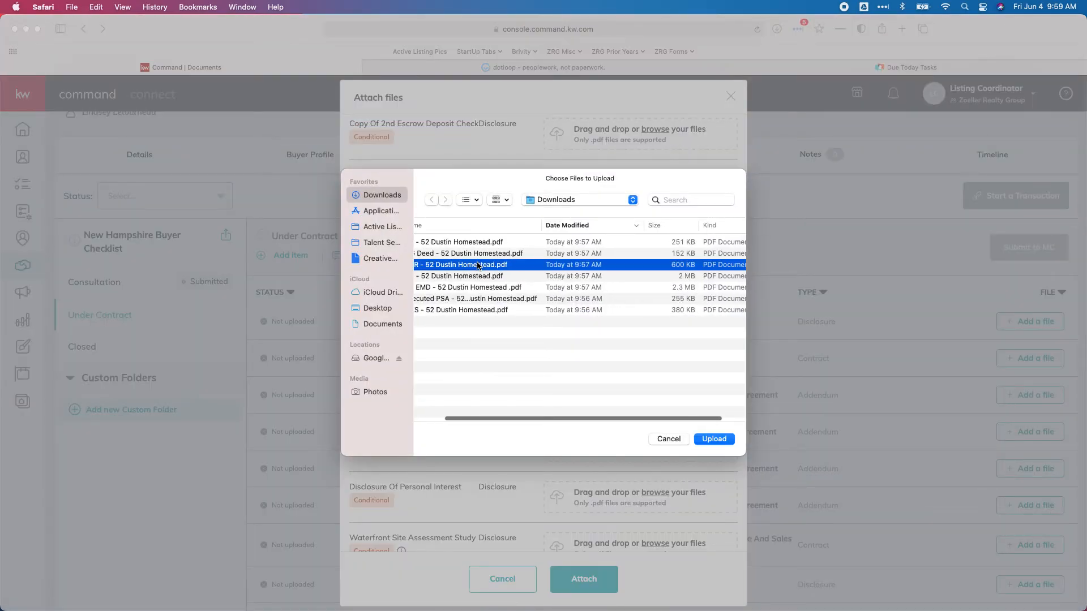
{"action": "double_click", "coordinate": [458, 266]}
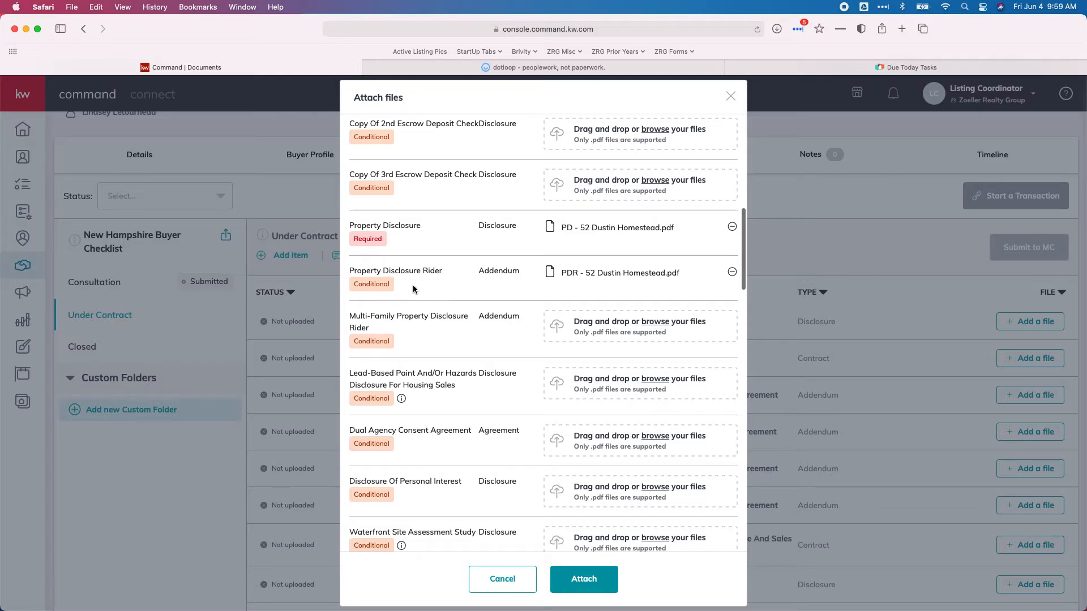
{"action": "scroll", "coordinate": [526, 292], "scroll_direction": "down", "scroll_amount": 5}
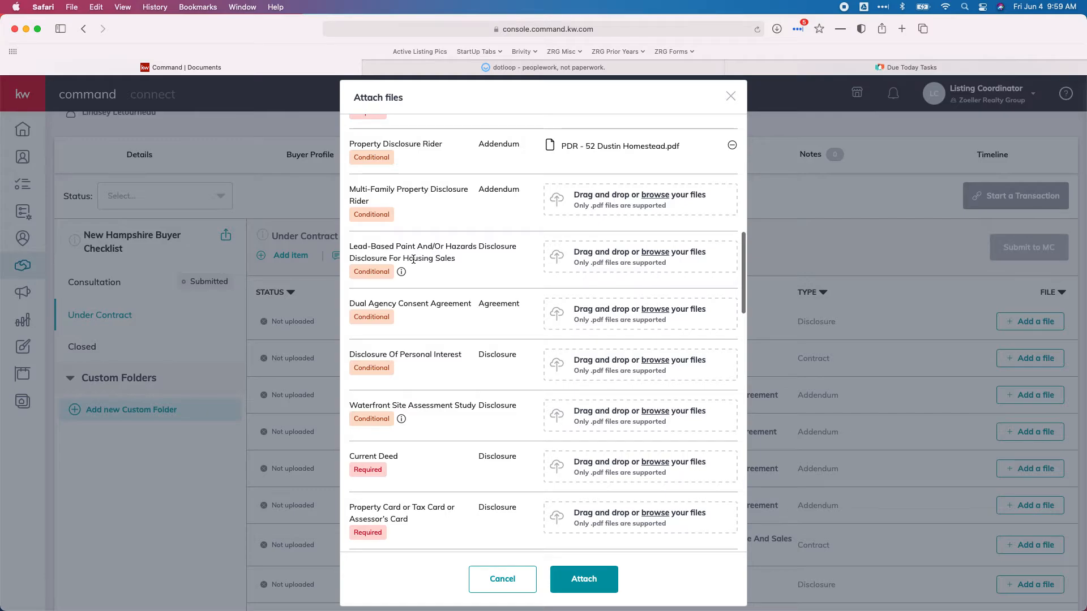
{"action": "scroll", "coordinate": [409, 253], "scroll_direction": "down", "scroll_amount": 3}
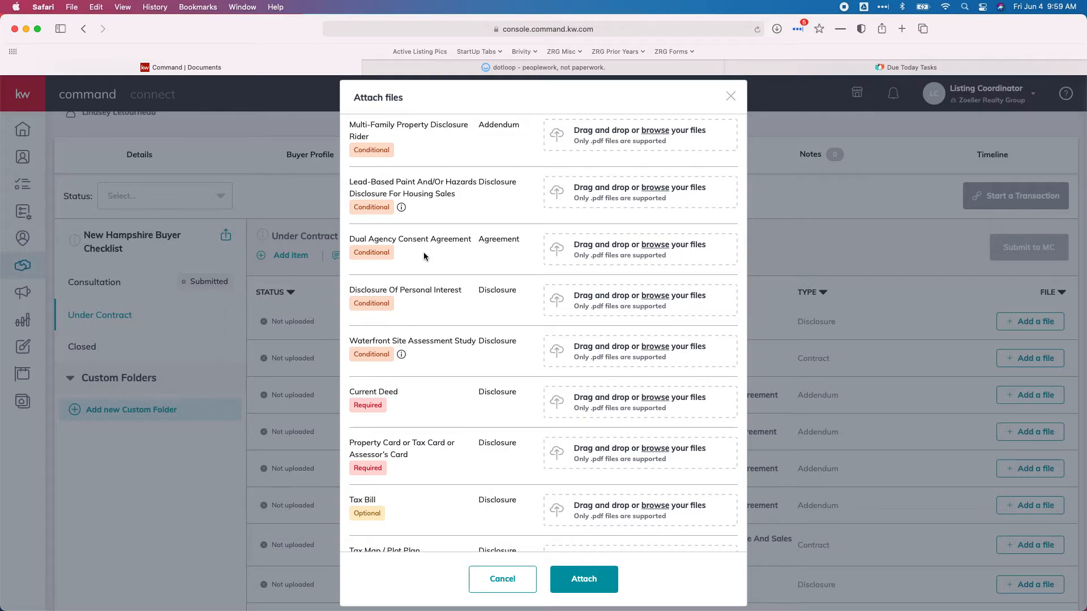
{"action": "scroll", "coordinate": [424, 258], "scroll_direction": "down", "scroll_amount": 3}
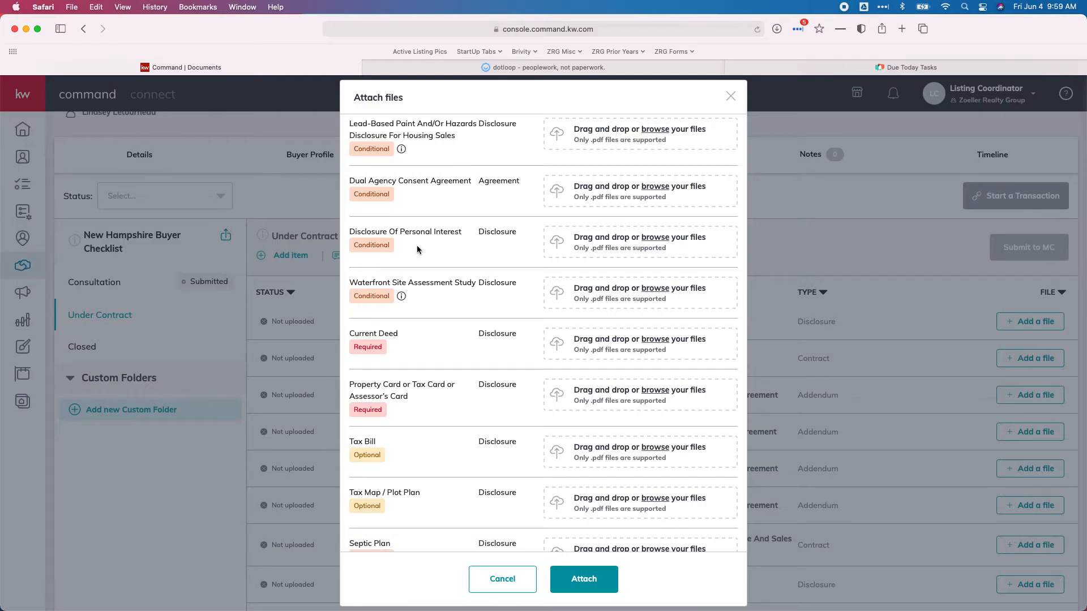
{"action": "scroll", "coordinate": [417, 246], "scroll_direction": "down", "scroll_amount": 3}
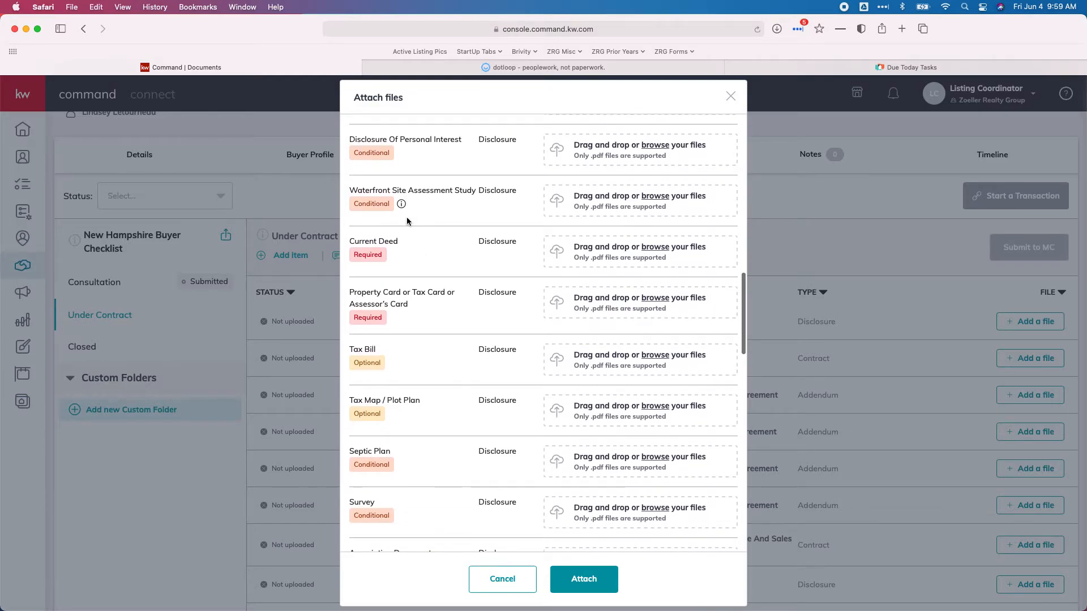
Attach the OG Deed PDF to Current Deed and the PC PDF to Property Card
{"action": "left_click", "coordinate": [594, 259]}
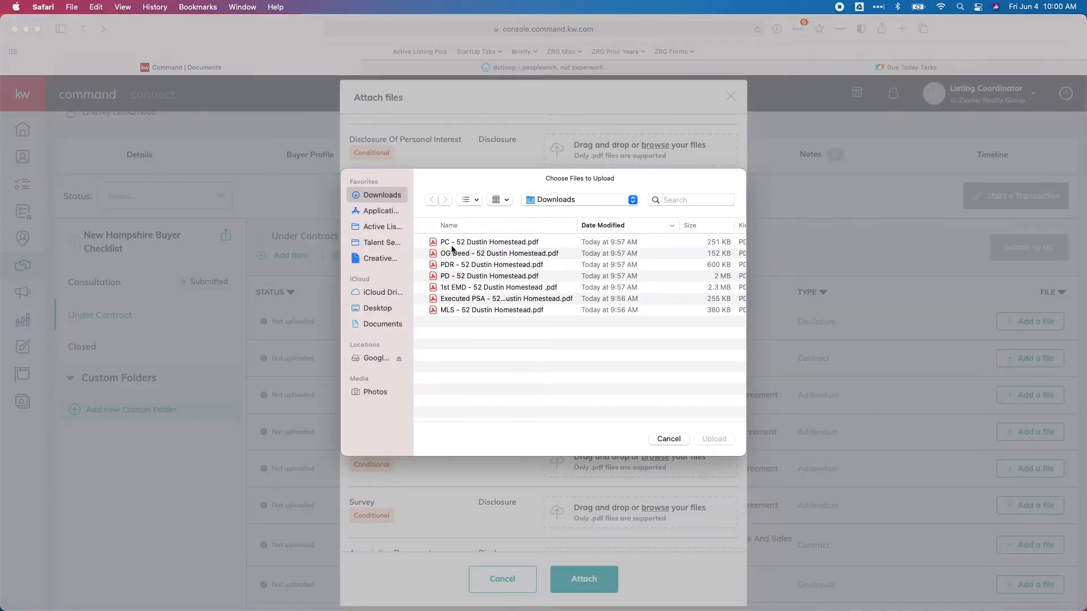
{"action": "double_click", "coordinate": [472, 254]}
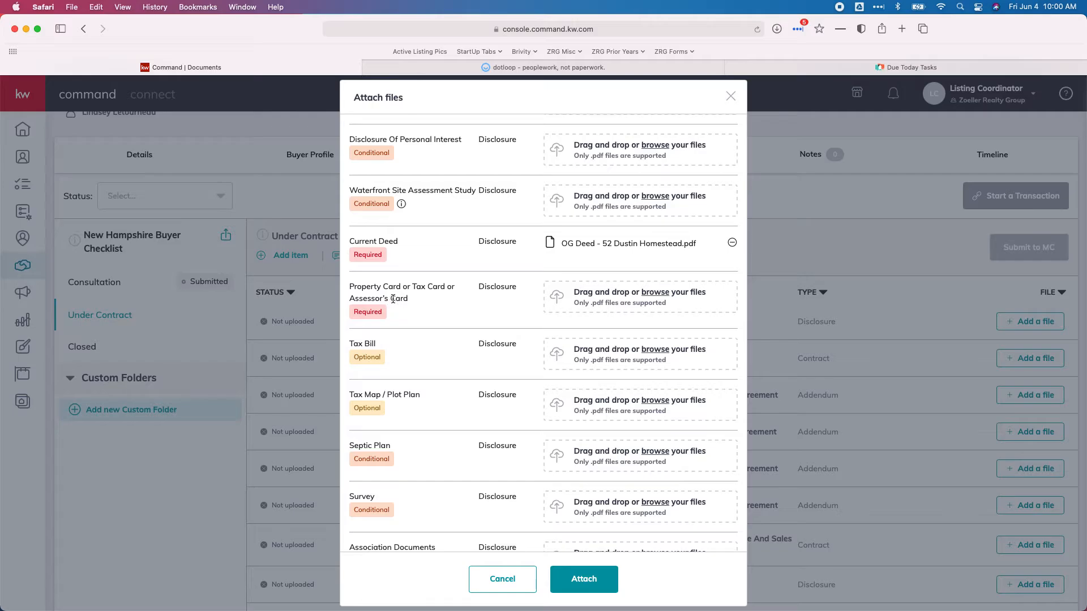
{"action": "left_click", "coordinate": [610, 307]}
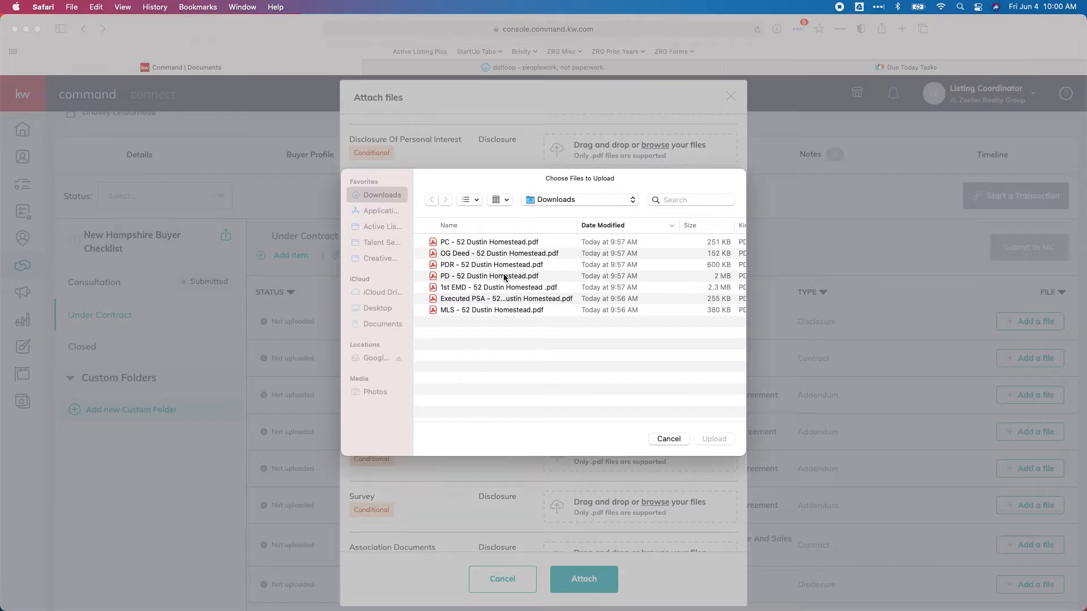
{"action": "double_click", "coordinate": [458, 244]}
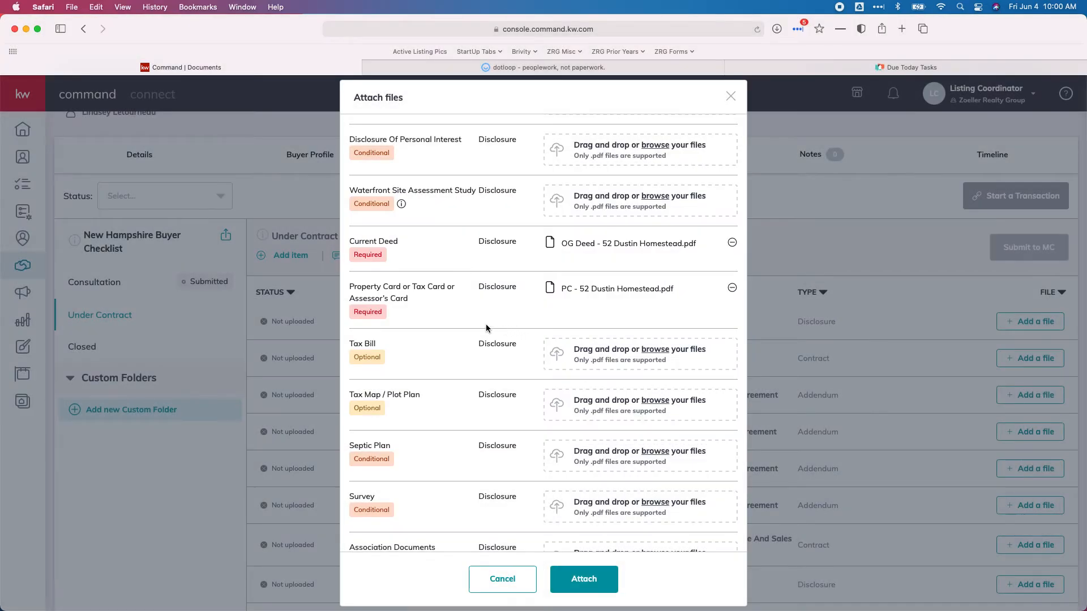
Upload all the attached files to the Under Contract checklist
{"action": "scroll", "coordinate": [485, 328], "scroll_direction": "down", "scroll_amount": 8}
{"action": "scroll", "coordinate": [486, 327], "scroll_direction": "down", "scroll_amount": 10}
{"action": "scroll", "coordinate": [486, 325], "scroll_direction": "down", "scroll_amount": 14}
{"action": "scroll", "coordinate": [486, 325], "scroll_direction": "up", "scroll_amount": 13}
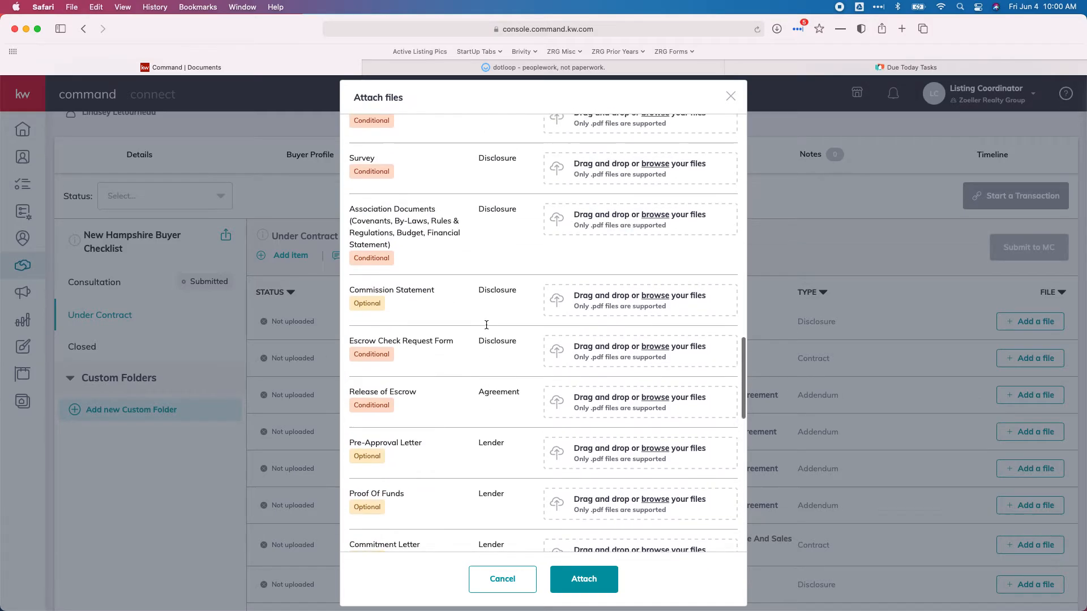
{"action": "scroll", "coordinate": [487, 325], "scroll_direction": "up", "scroll_amount": 2}
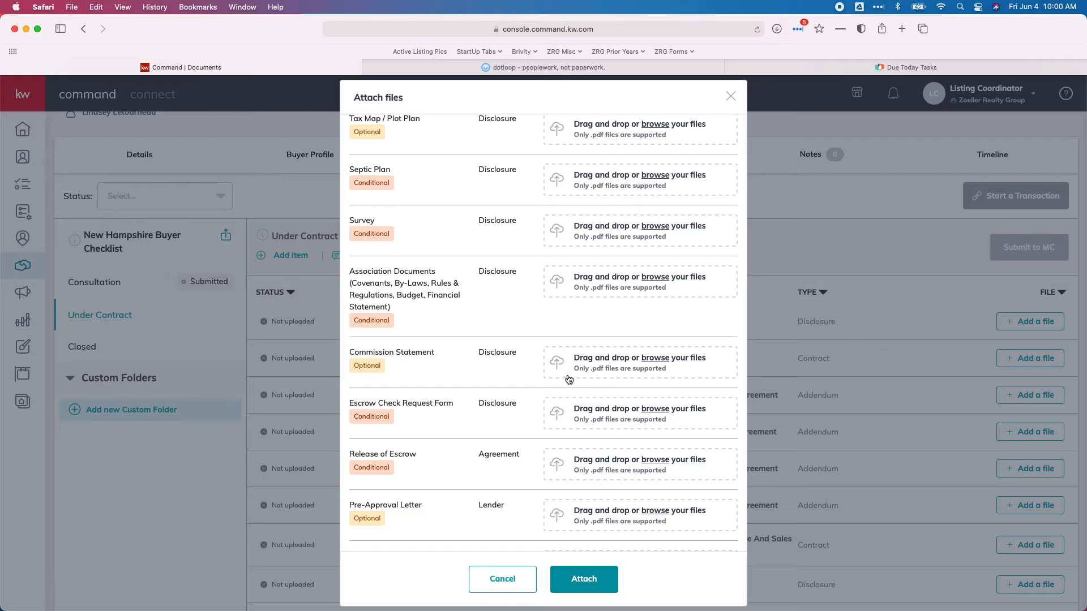
{"action": "left_click", "coordinate": [609, 579]}
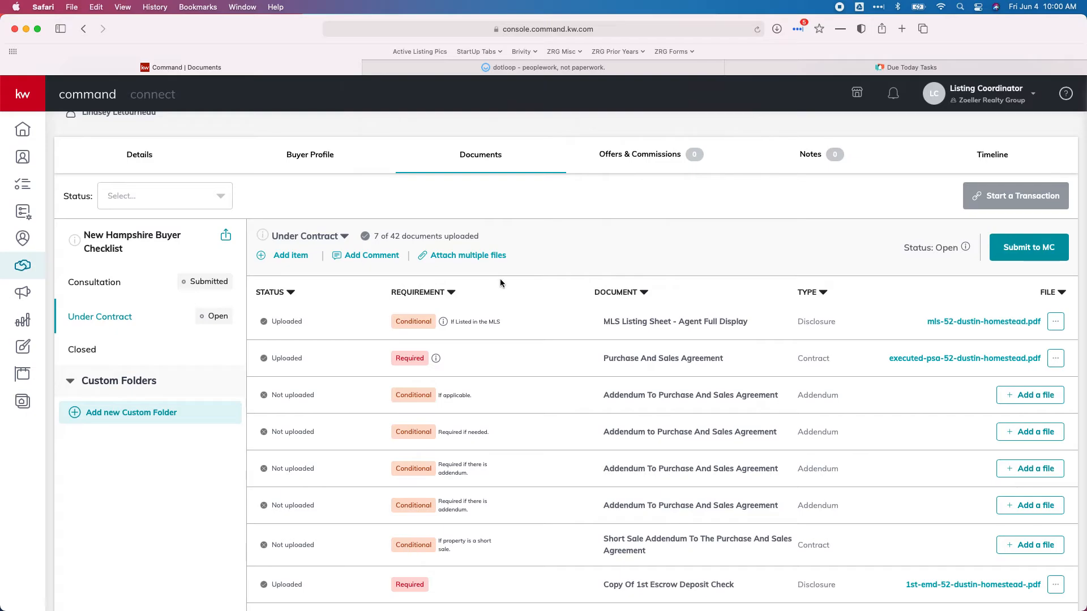
{"action": "left_click", "coordinate": [498, 69]}
Download the ByLaws (Amendatory Clause) document from dotloop as a tamper-sealed PDF
{"action": "scroll", "coordinate": [459, 352], "scroll_direction": "down", "scroll_amount": 2}
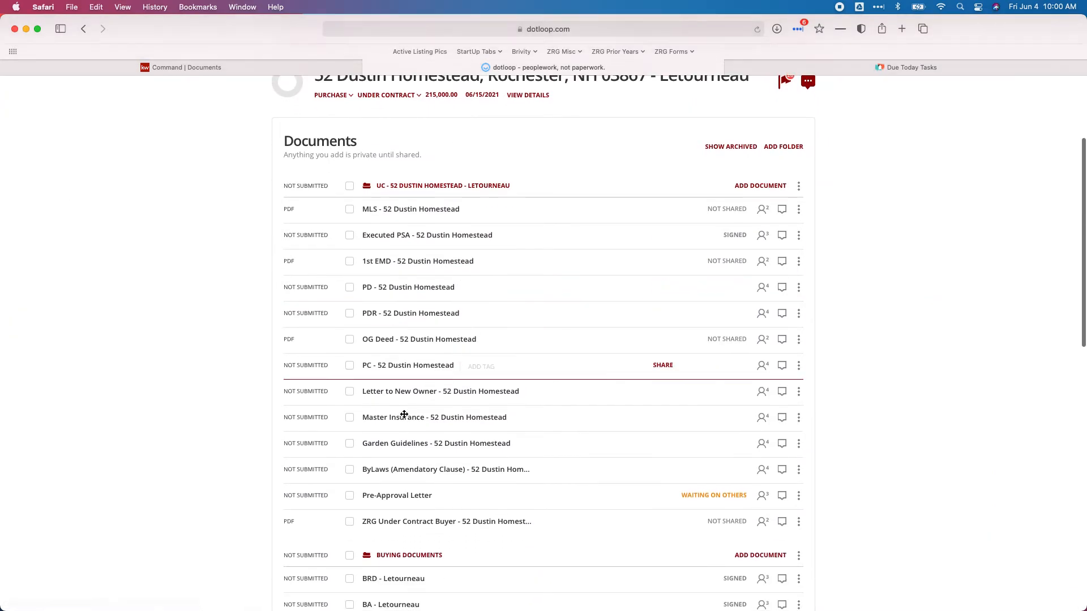
{"action": "left_click", "coordinate": [798, 470]}
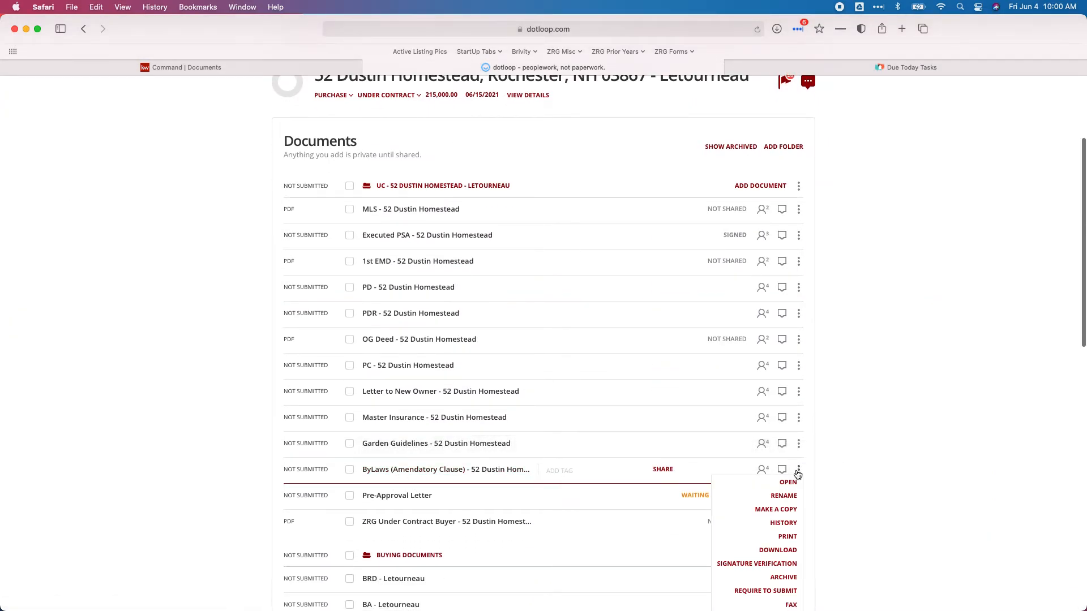
{"action": "left_click", "coordinate": [781, 553]}
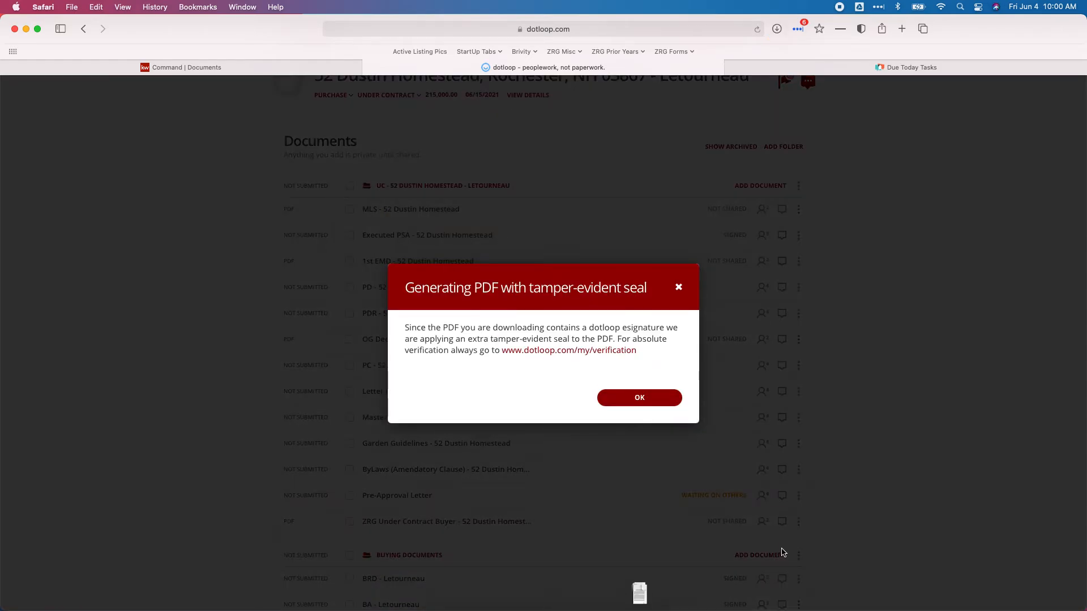
{"action": "left_click", "coordinate": [661, 399]}
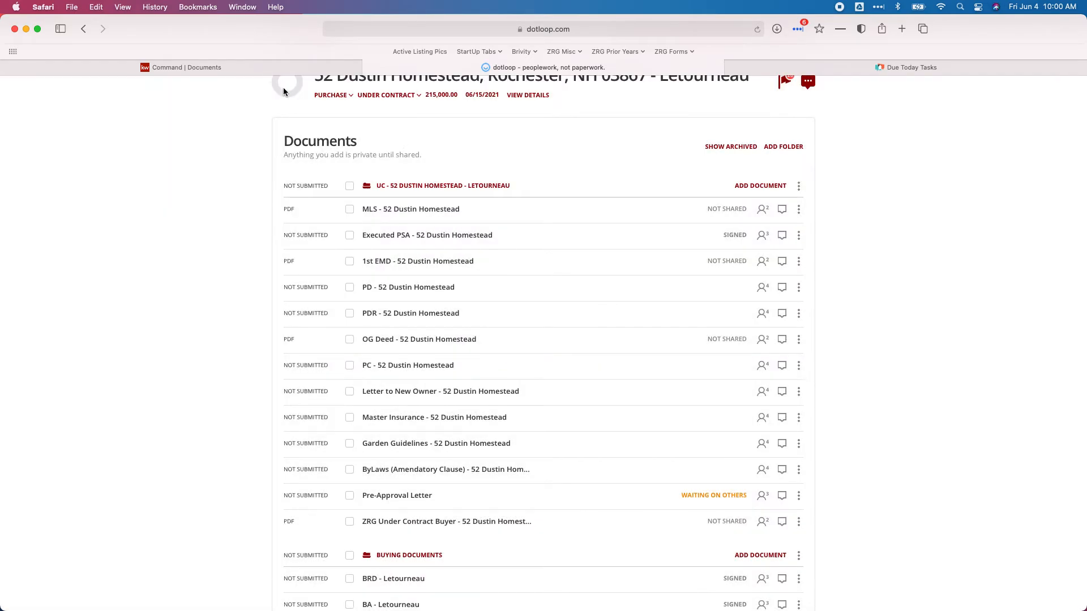
{"action": "left_click", "coordinate": [206, 71]}
Scroll the Under Contract checklist to verify Current Deed and Property Card show as uploaded
{"action": "scroll", "coordinate": [494, 446], "scroll_direction": "down", "scroll_amount": 1}
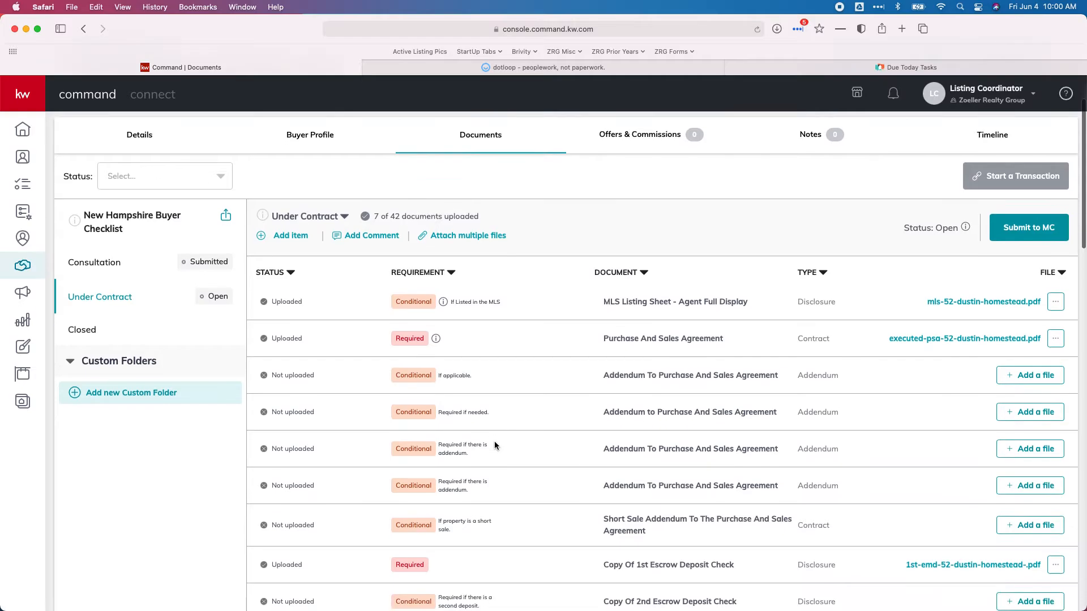
{"action": "scroll", "coordinate": [915, 354], "scroll_direction": "down", "scroll_amount": 5}
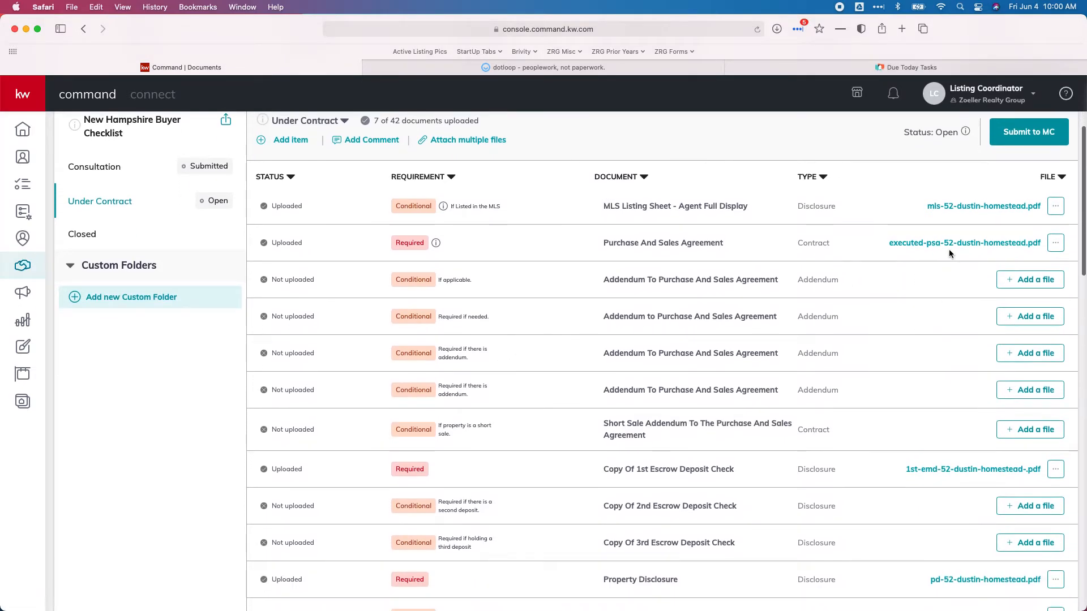
{"action": "scroll", "coordinate": [950, 249], "scroll_direction": "down", "scroll_amount": 4}
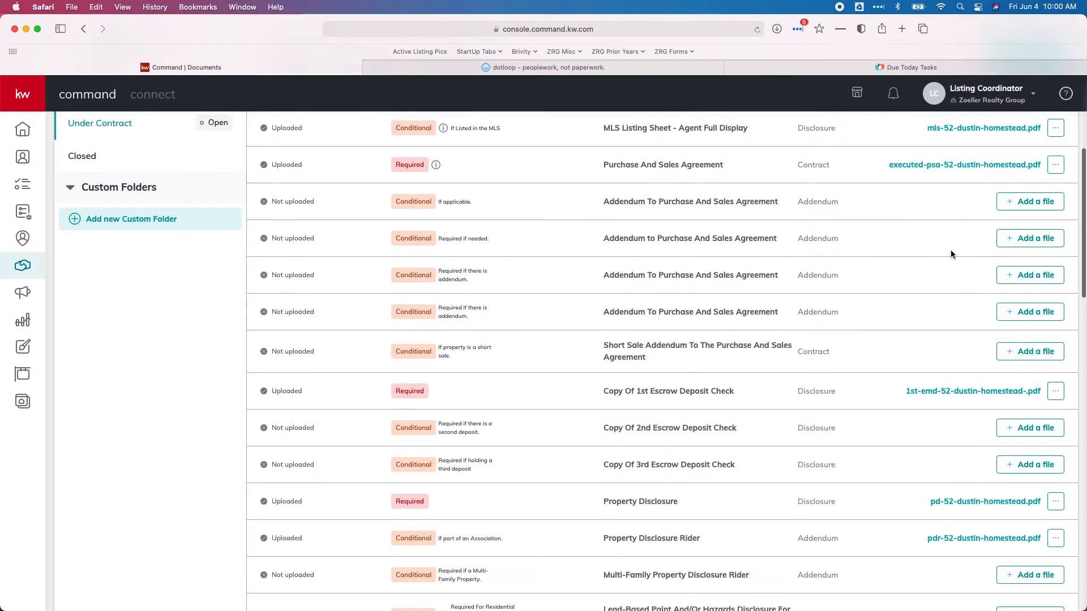
{"action": "scroll", "coordinate": [961, 516], "scroll_direction": "down", "scroll_amount": 7}
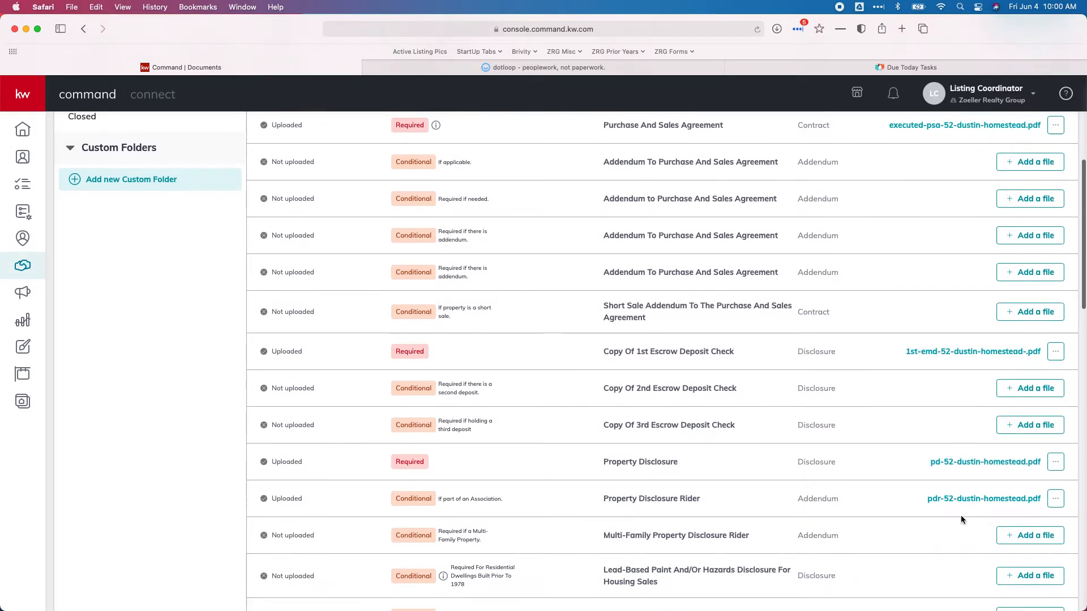
{"action": "scroll", "coordinate": [960, 519], "scroll_direction": "down", "scroll_amount": 8}
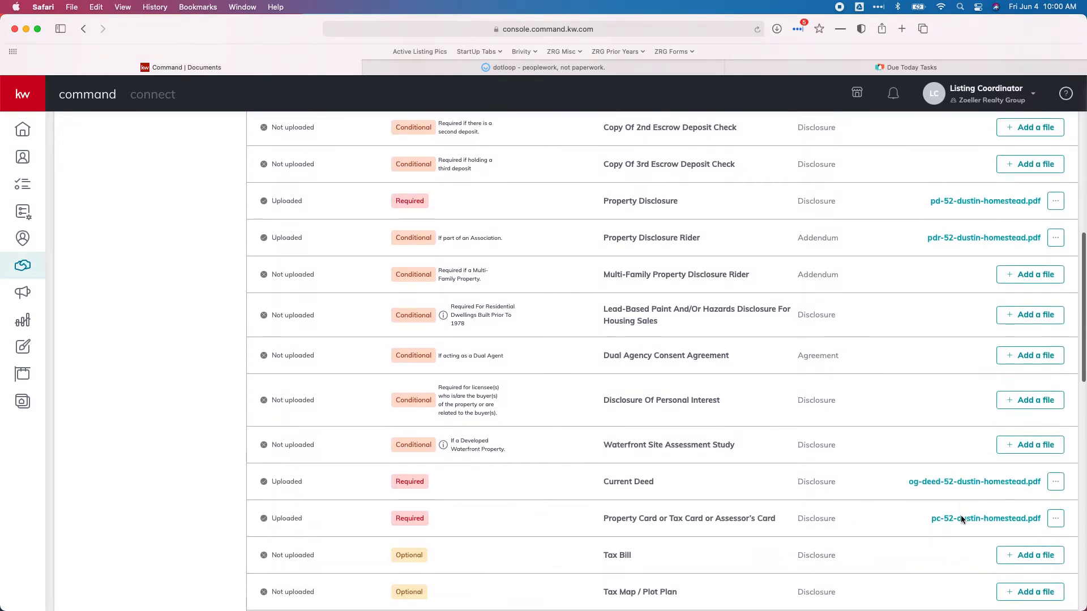
{"action": "scroll", "coordinate": [961, 519], "scroll_direction": "down", "scroll_amount": 1}
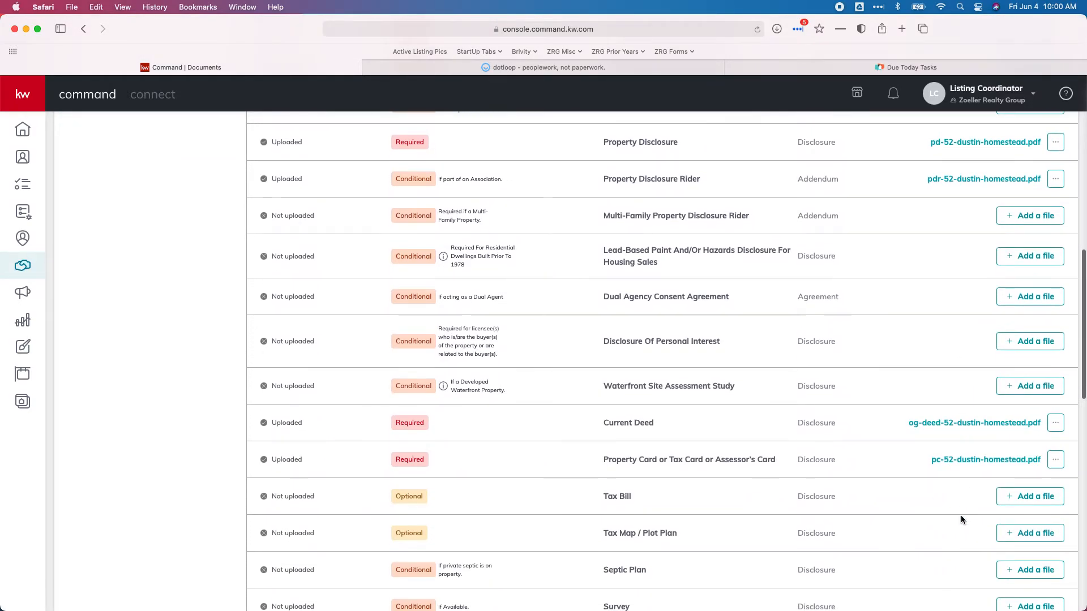
{"action": "scroll", "coordinate": [829, 485], "scroll_direction": "up", "scroll_amount": 20}
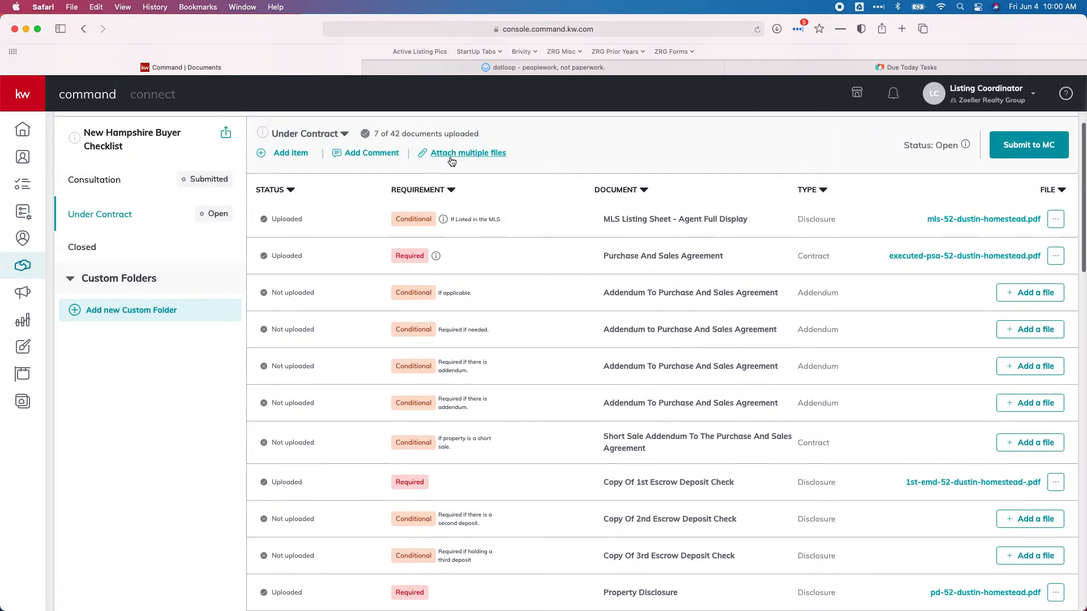
{"action": "scroll", "coordinate": [751, 296], "scroll_direction": "down", "scroll_amount": 15}
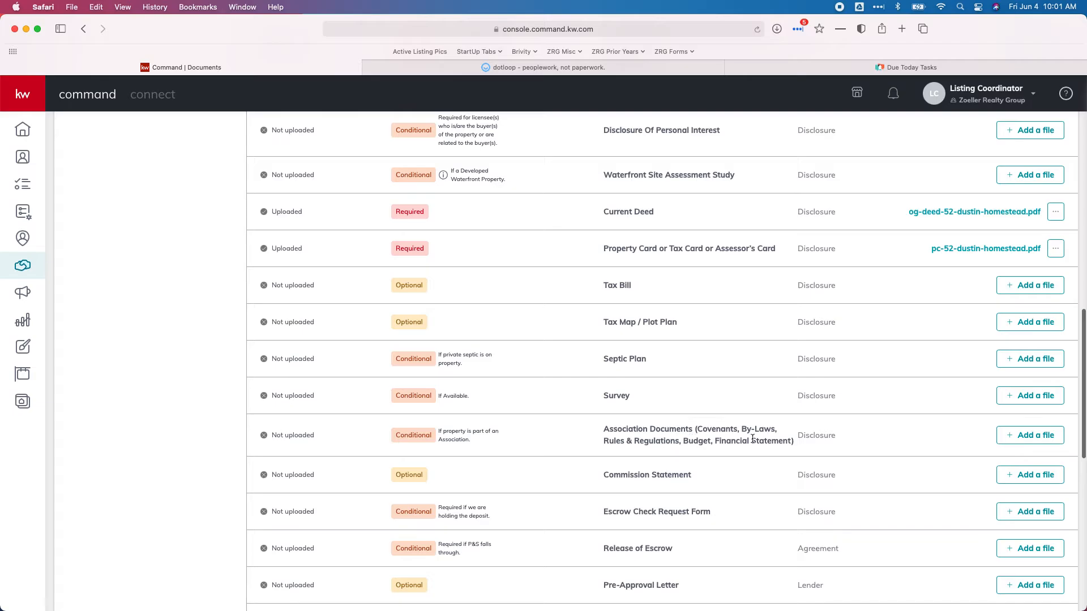
Assign the downloaded ByLaws PDF to Association Documents, reaching 8 of 42 uploaded
{"action": "left_click", "coordinate": [1016, 436]}
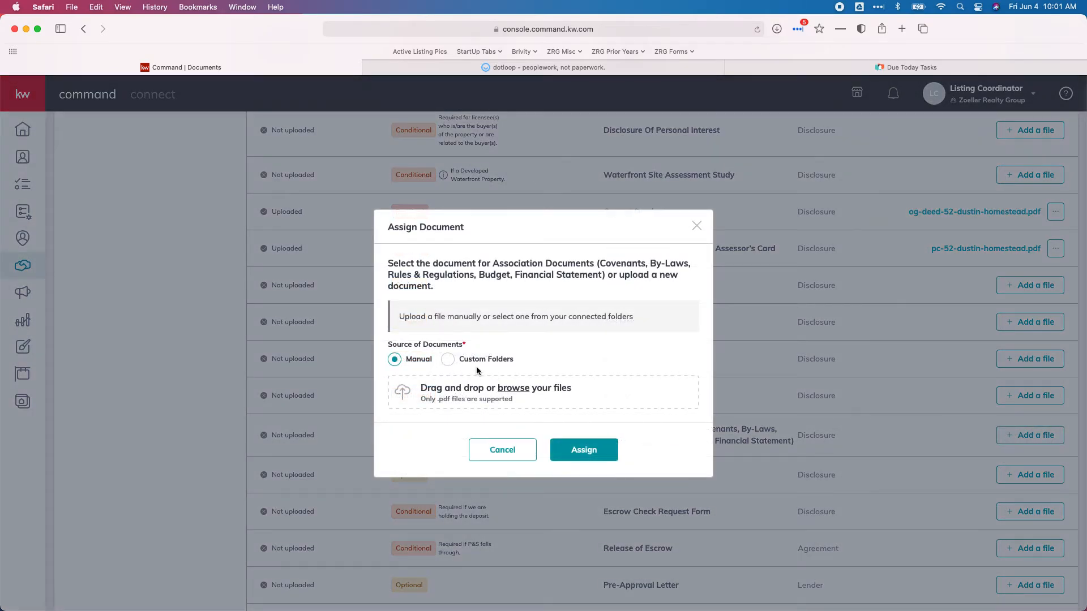
{"action": "left_click", "coordinate": [504, 394]}
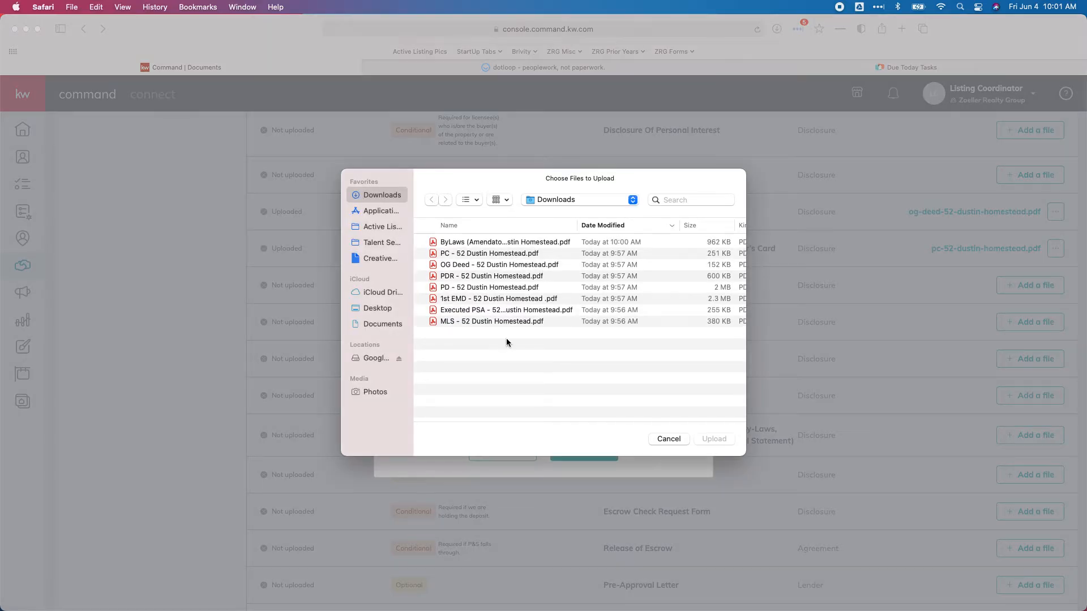
{"action": "double_click", "coordinate": [470, 243]}
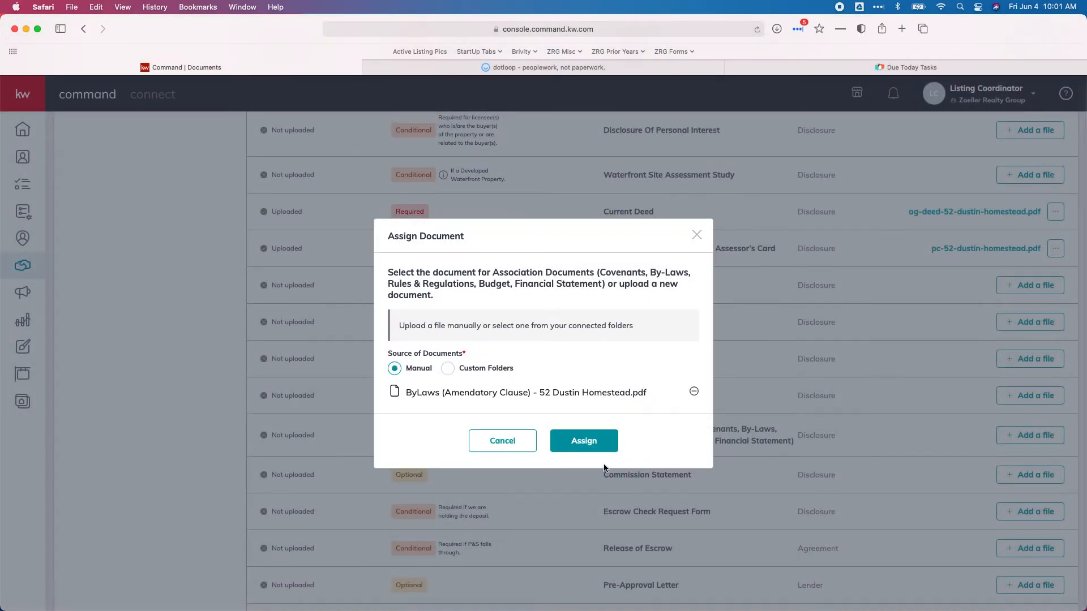
{"action": "left_click", "coordinate": [586, 446]}
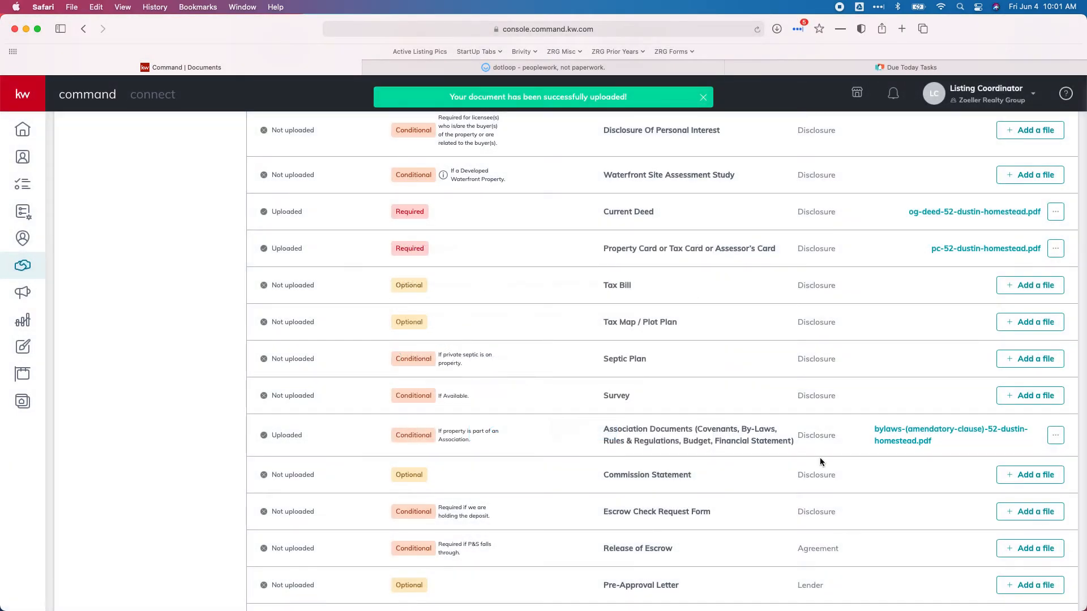
{"action": "scroll", "coordinate": [803, 456], "scroll_direction": "down", "scroll_amount": 10}
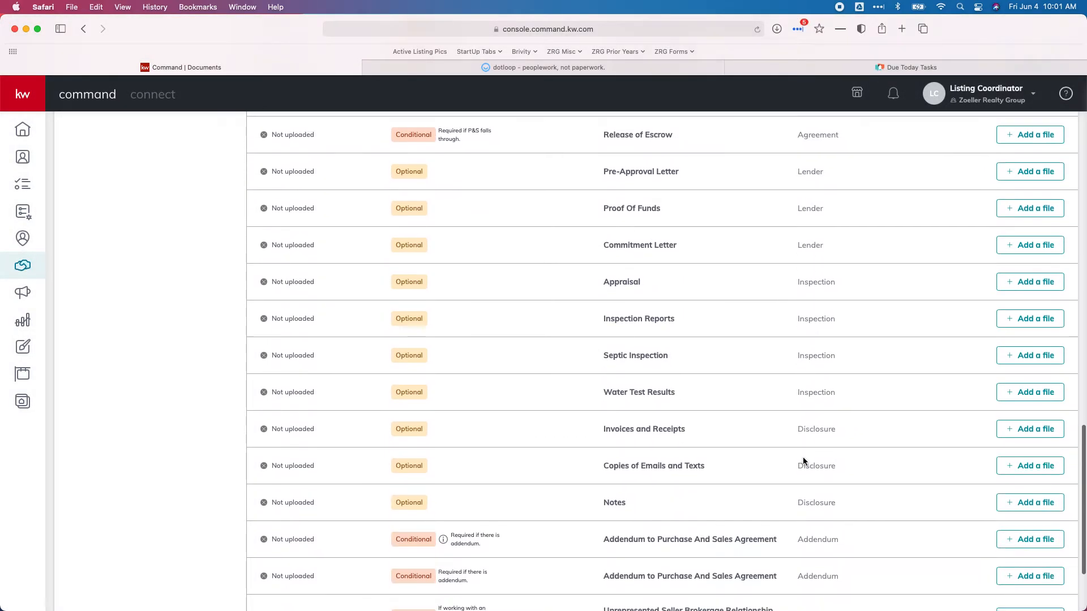
{"action": "scroll", "coordinate": [802, 457], "scroll_direction": "down", "scroll_amount": 2}
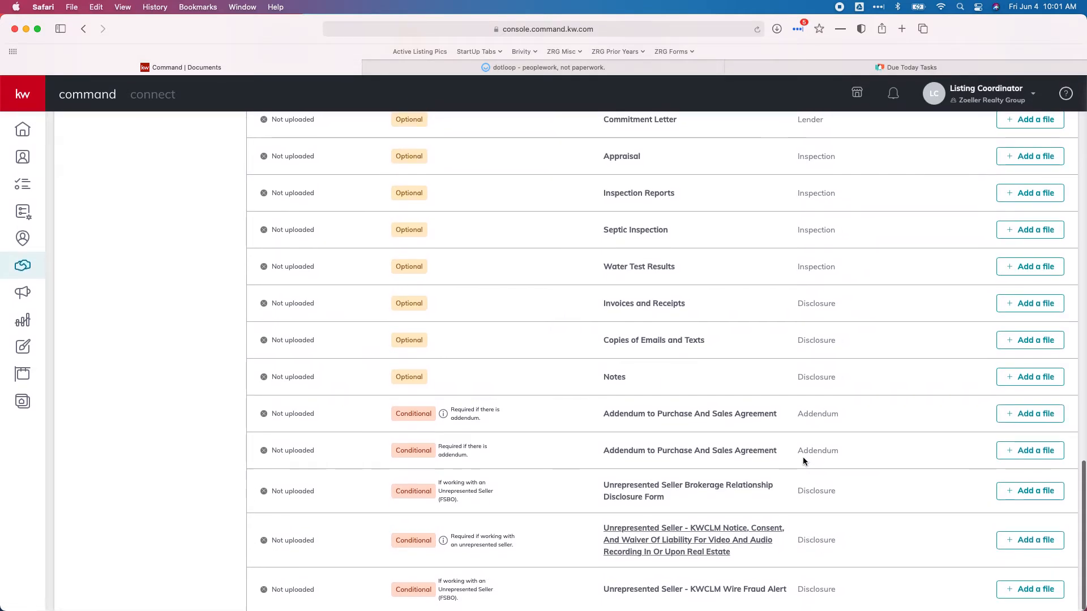
{"action": "scroll", "coordinate": [802, 460], "scroll_direction": "up", "scroll_amount": 15}
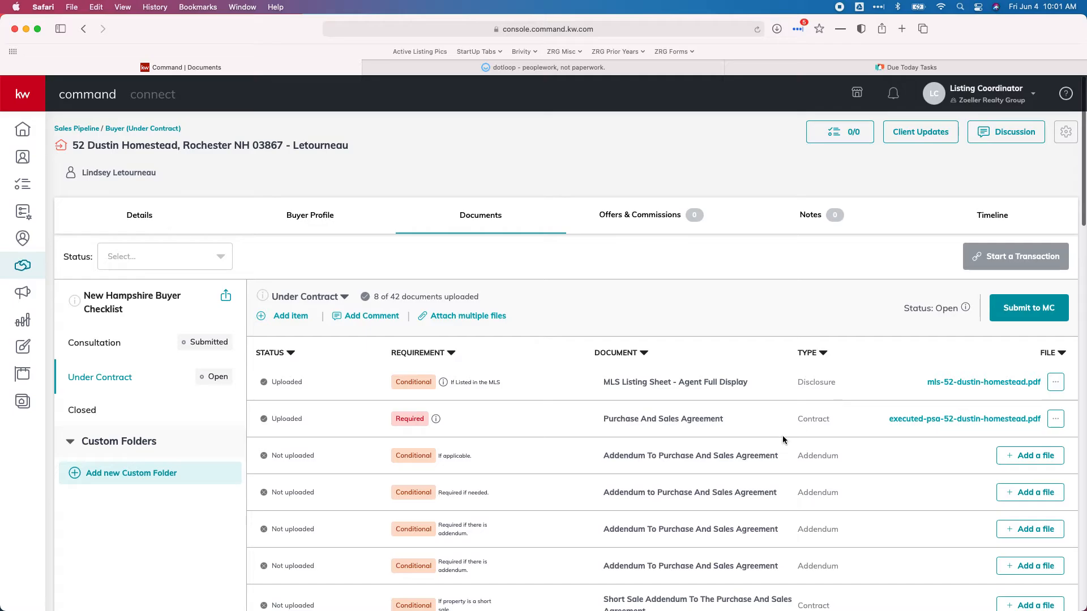
Submit the Under Contract documents to the MC for review and view Brivity's Due Today tasks
{"action": "left_click", "coordinate": [1040, 308]}
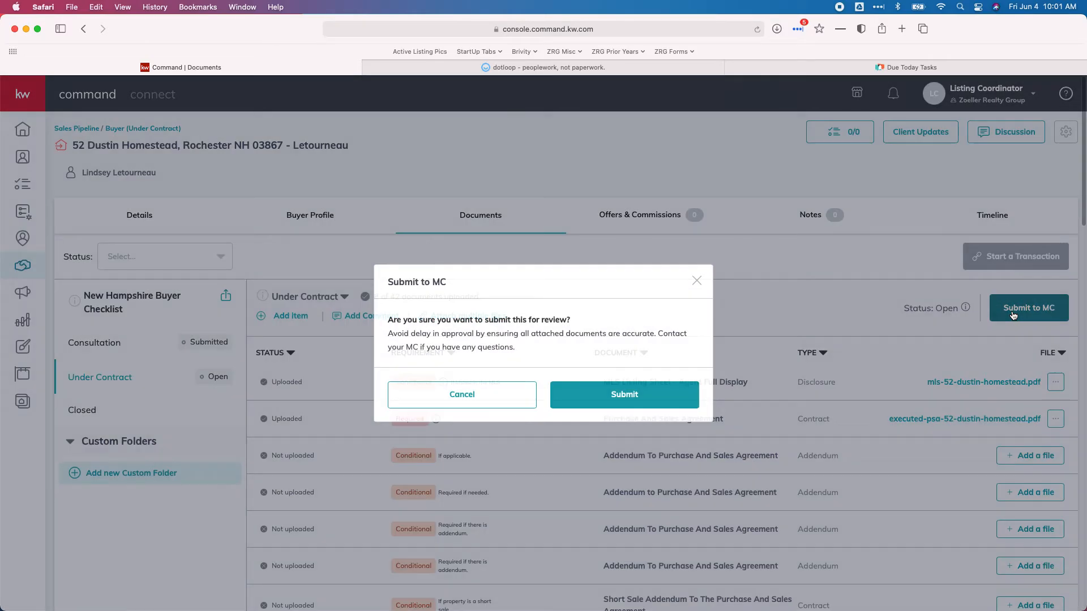
{"action": "left_click", "coordinate": [642, 404]}
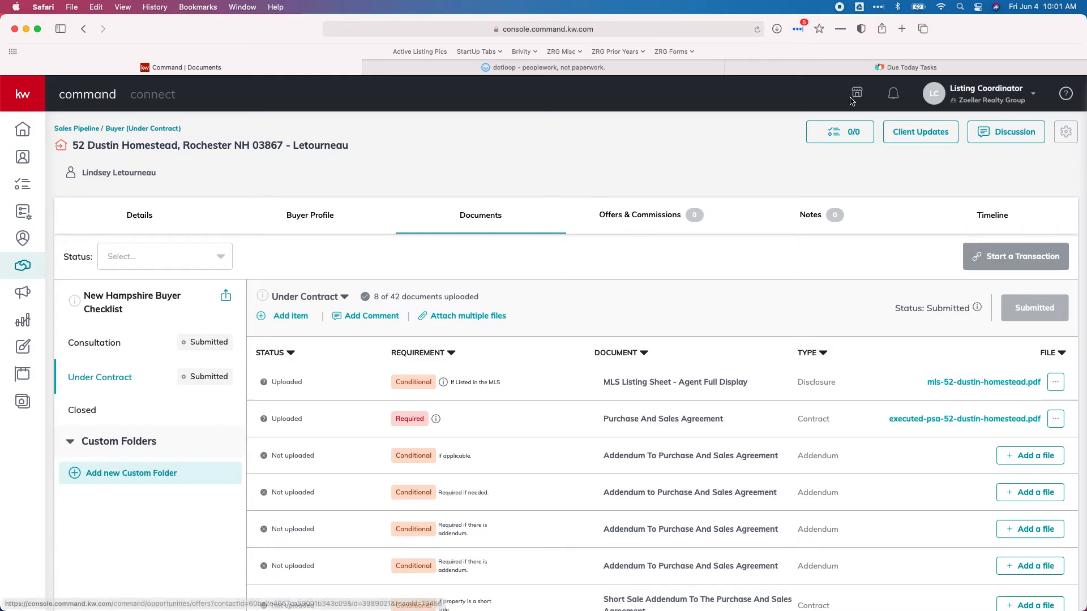
{"action": "left_click", "coordinate": [836, 69]}
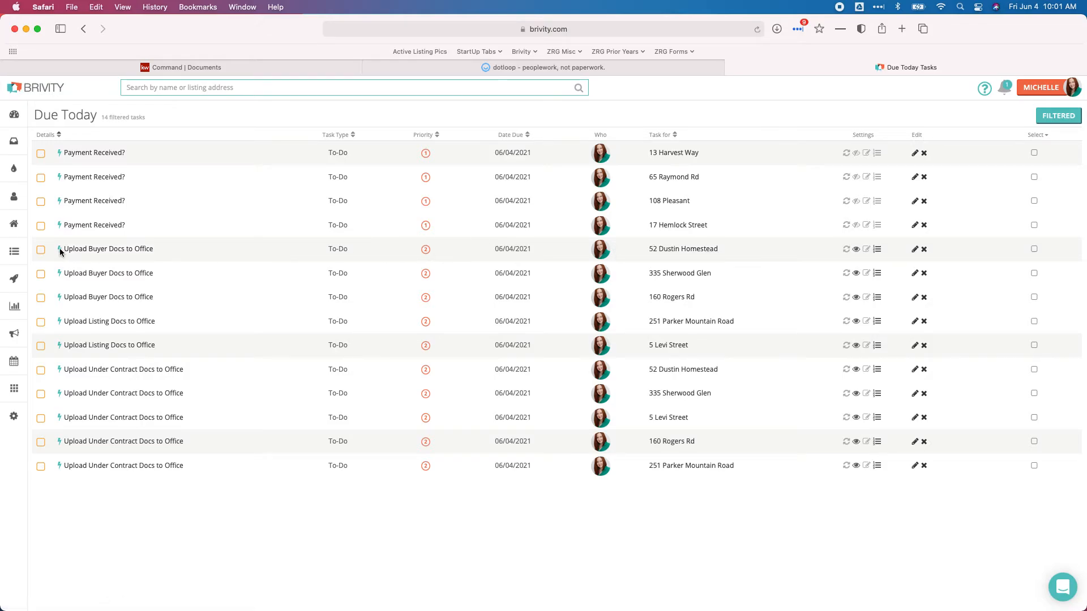
{"action": "left_click", "coordinate": [41, 251]}
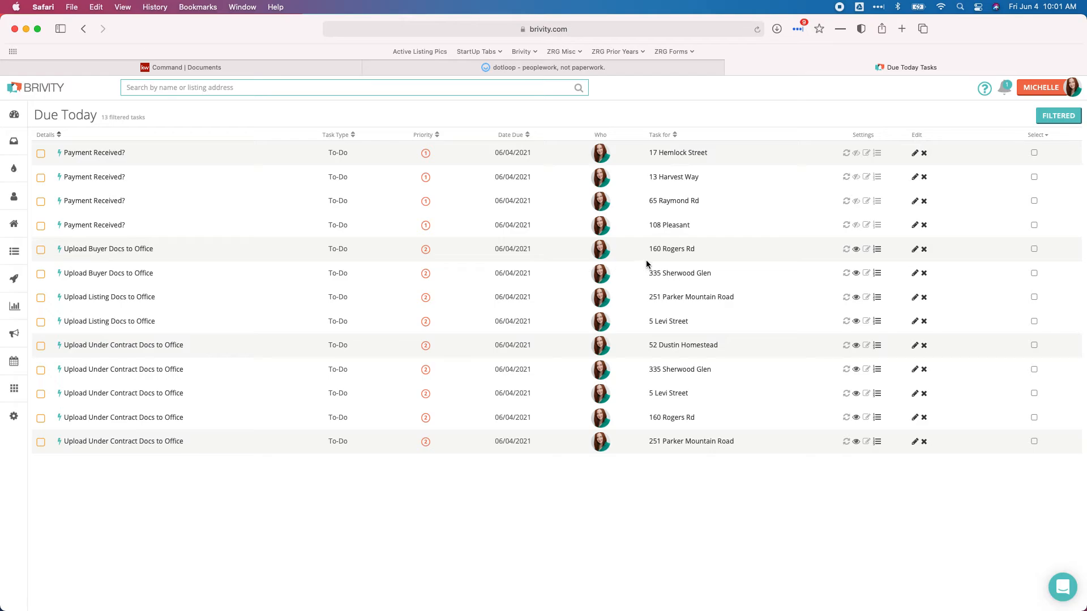
{"action": "left_click", "coordinate": [683, 345], "text": "super"}
{"action": "left_click", "coordinate": [900, 67]}
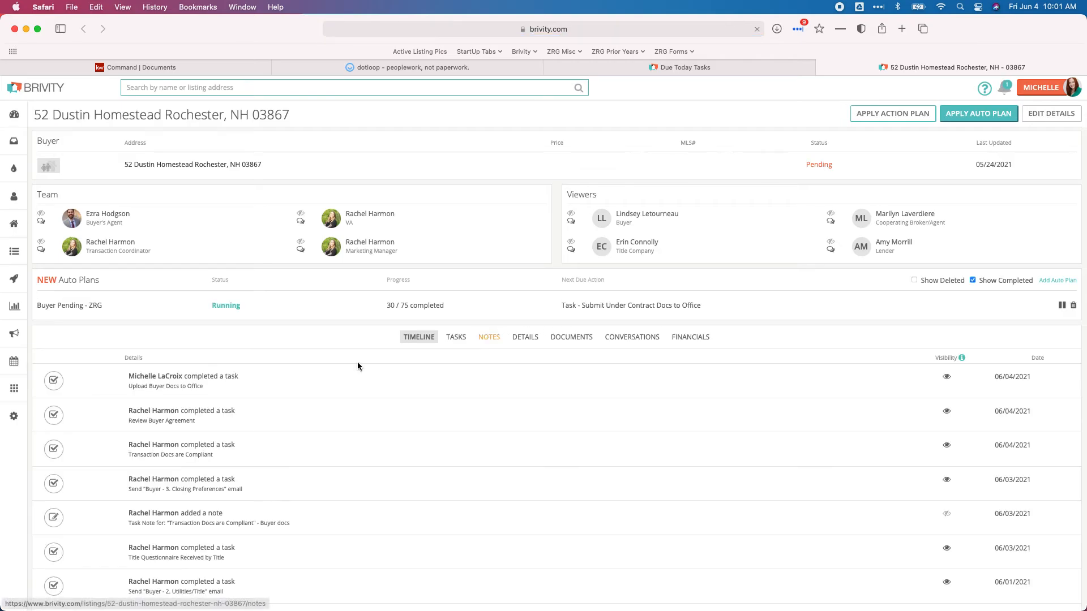
Mark the listing's Upload Under Contract Docs to Office task complete
{"action": "left_click", "coordinate": [455, 341]}
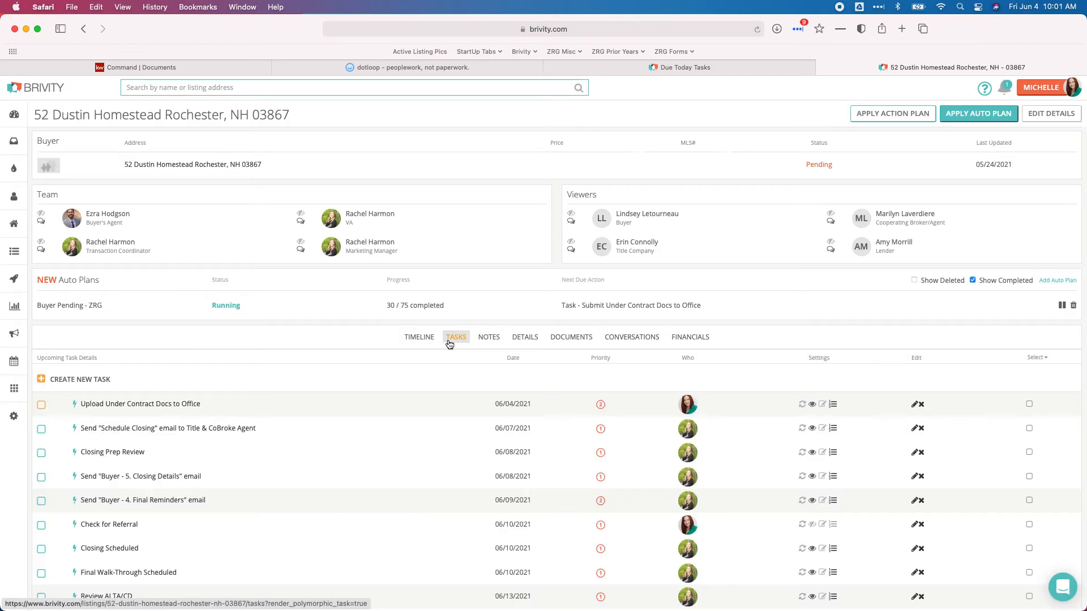
{"action": "scroll", "coordinate": [509, 457], "scroll_direction": "down", "scroll_amount": 10}
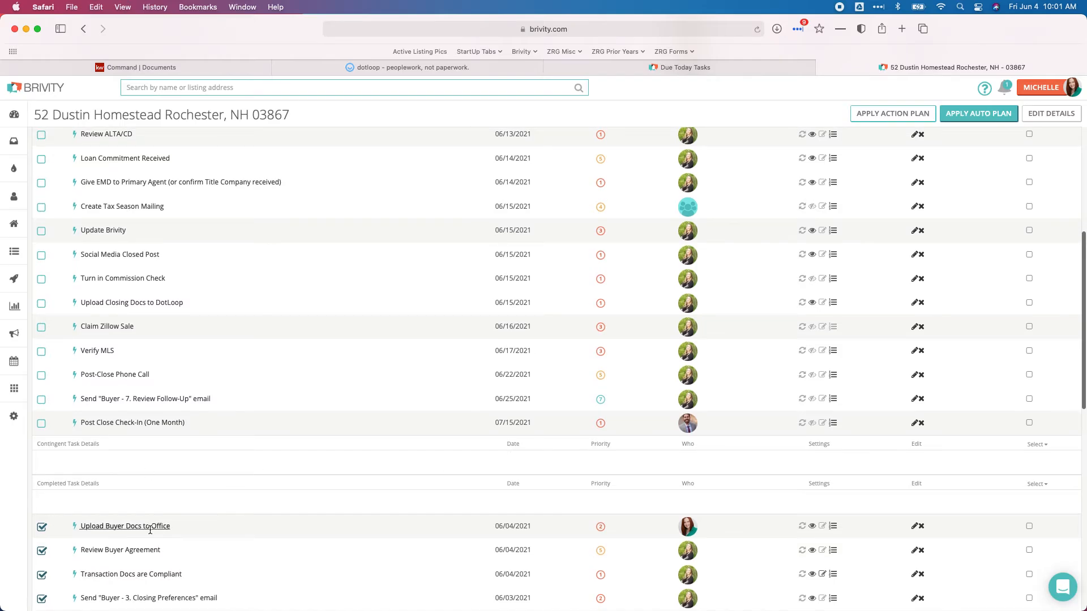
{"action": "scroll", "coordinate": [296, 446], "scroll_direction": "up", "scroll_amount": 10}
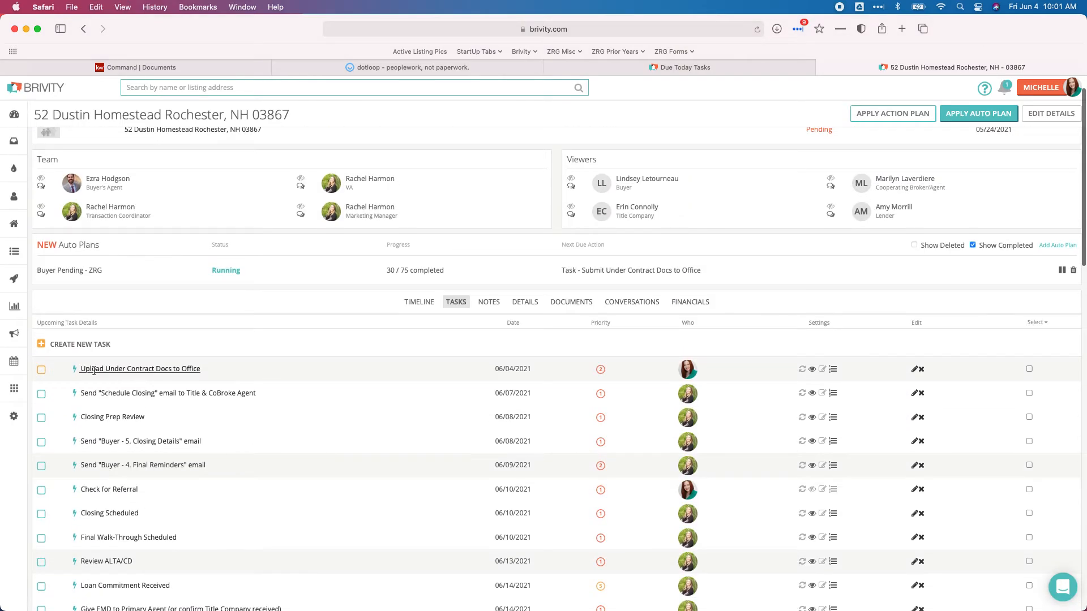
{"action": "mouse_move", "coordinate": [89, 374]}
{"action": "left_click", "coordinate": [41, 369]}
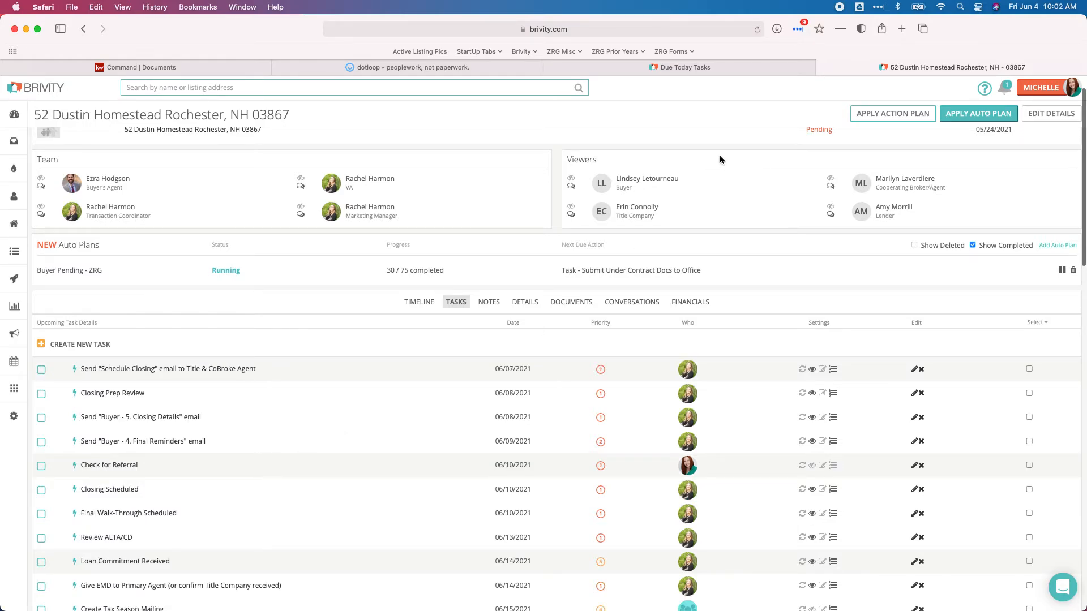
Reload the listing and confirm the Buyer Pending - ZRG plan shows 31 / 75 completed
{"action": "left_click", "coordinate": [755, 29]}
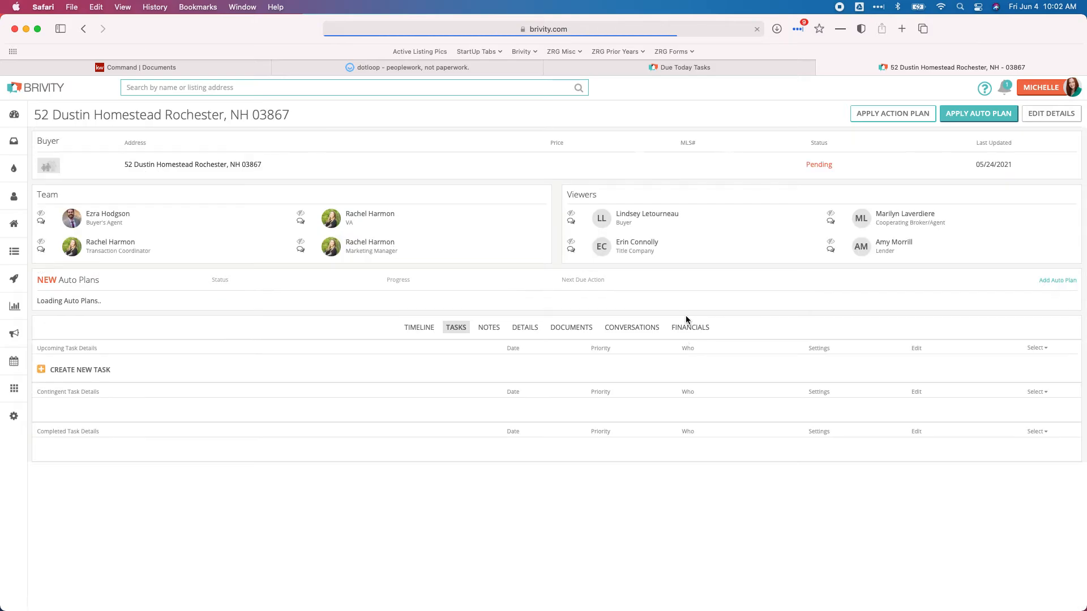
{"action": "scroll", "coordinate": [437, 408], "scroll_direction": "down", "scroll_amount": 1}
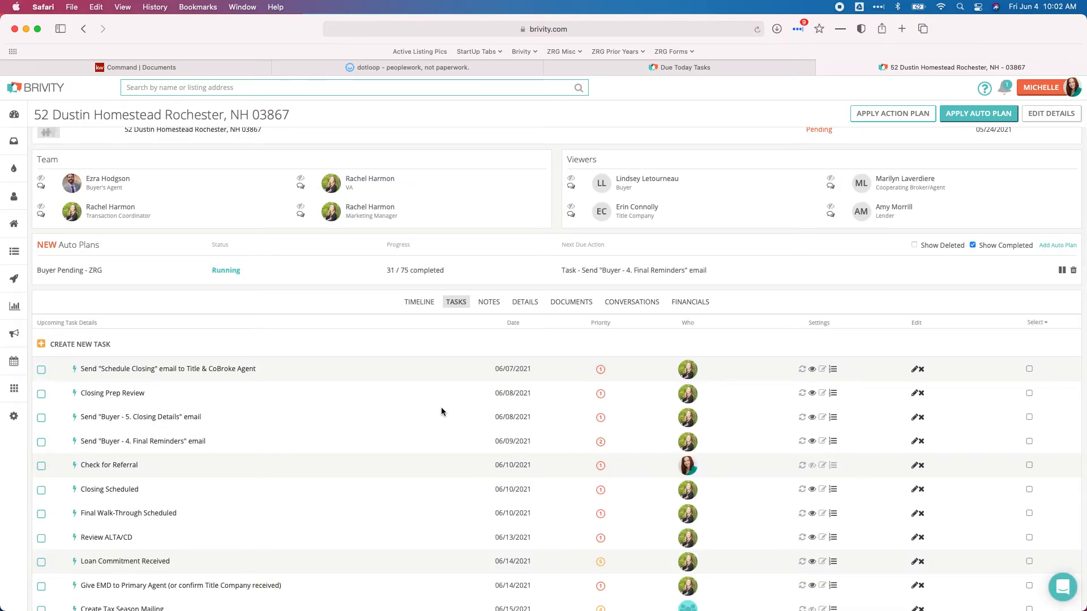
{"action": "scroll", "coordinate": [441, 411], "scroll_direction": "down", "scroll_amount": 3}
{"action": "scroll", "coordinate": [442, 411], "scroll_direction": "down", "scroll_amount": 10}
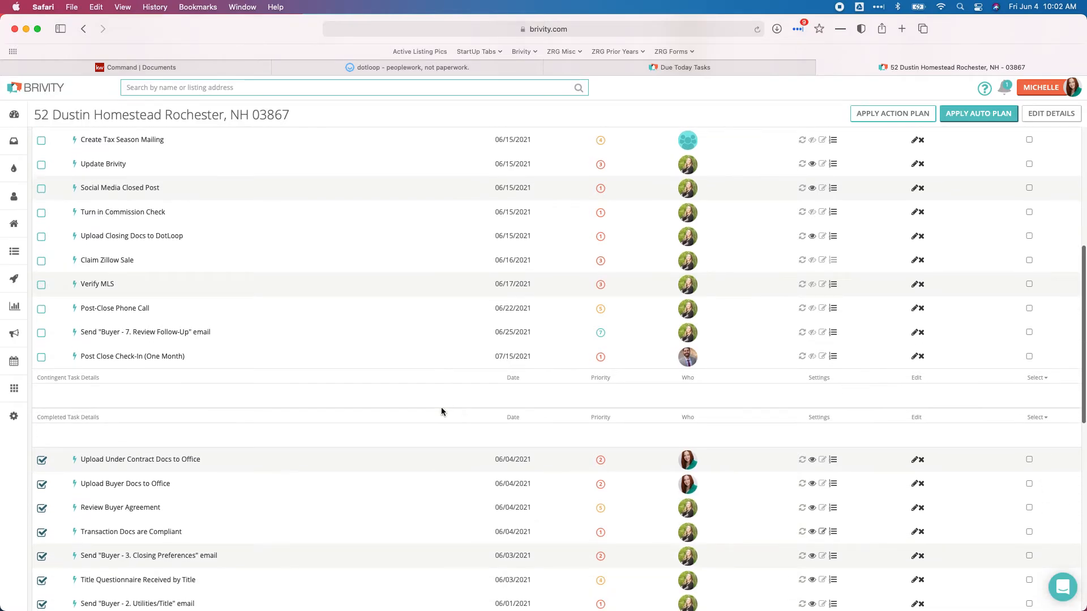
{"action": "scroll", "coordinate": [442, 411], "scroll_direction": "down", "scroll_amount": 4}
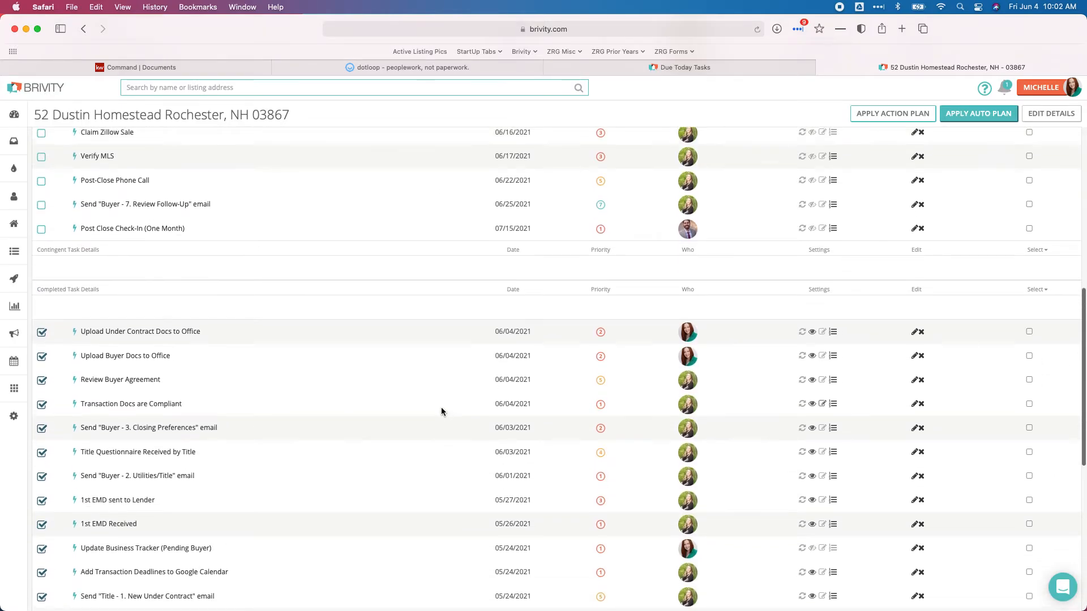
{"action": "scroll", "coordinate": [441, 406], "scroll_direction": "up", "scroll_amount": 12}
{"action": "scroll", "coordinate": [440, 407], "scroll_direction": "up", "scroll_amount": 3}
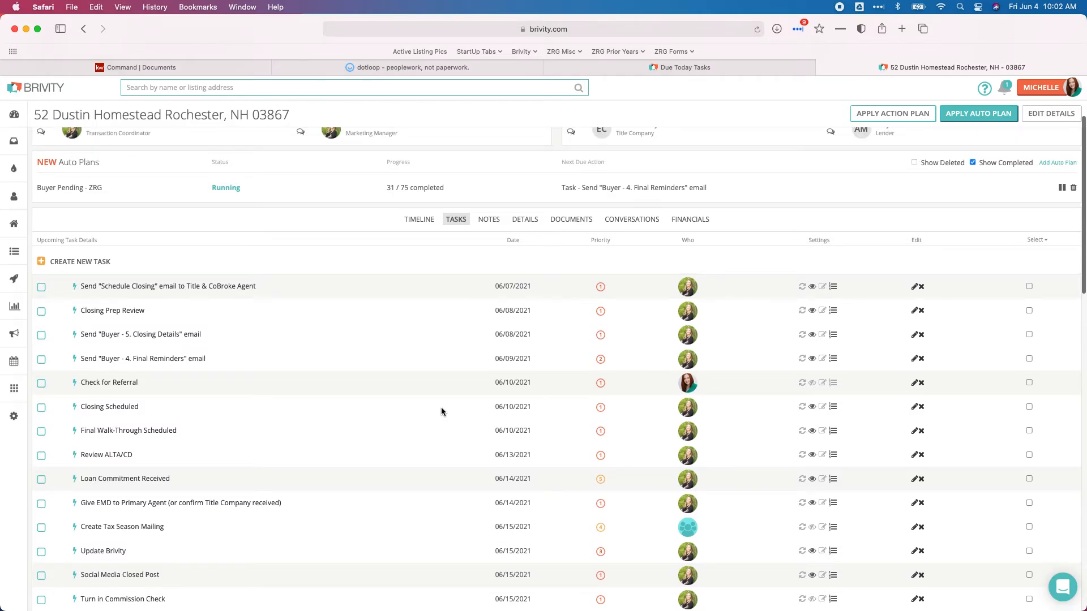
{"action": "scroll", "coordinate": [441, 406], "scroll_direction": "down", "scroll_amount": 1}
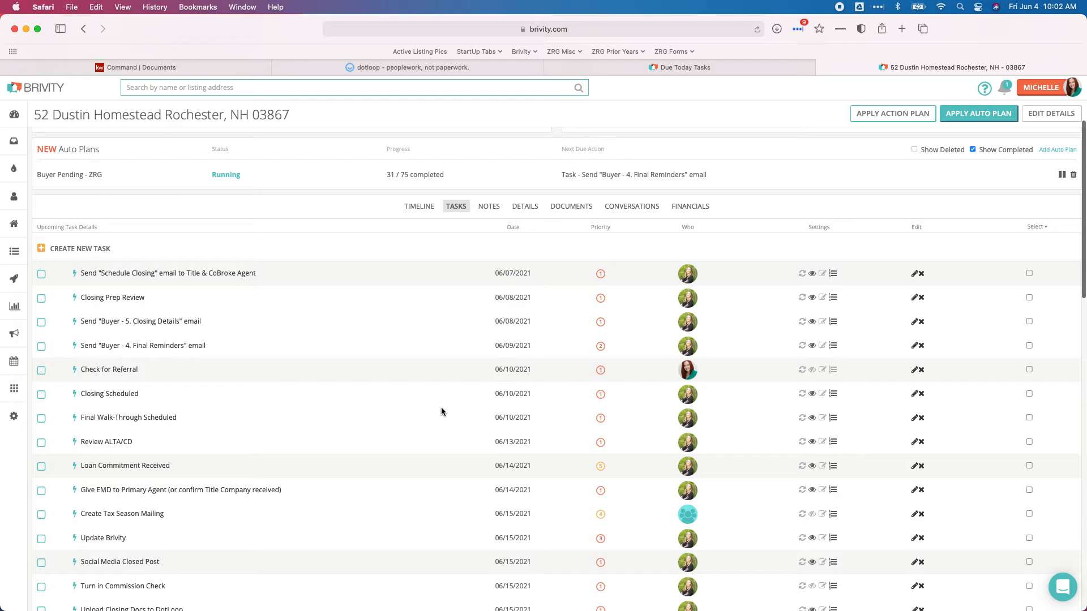
{"action": "scroll", "coordinate": [441, 406], "scroll_direction": "up", "scroll_amount": 1}
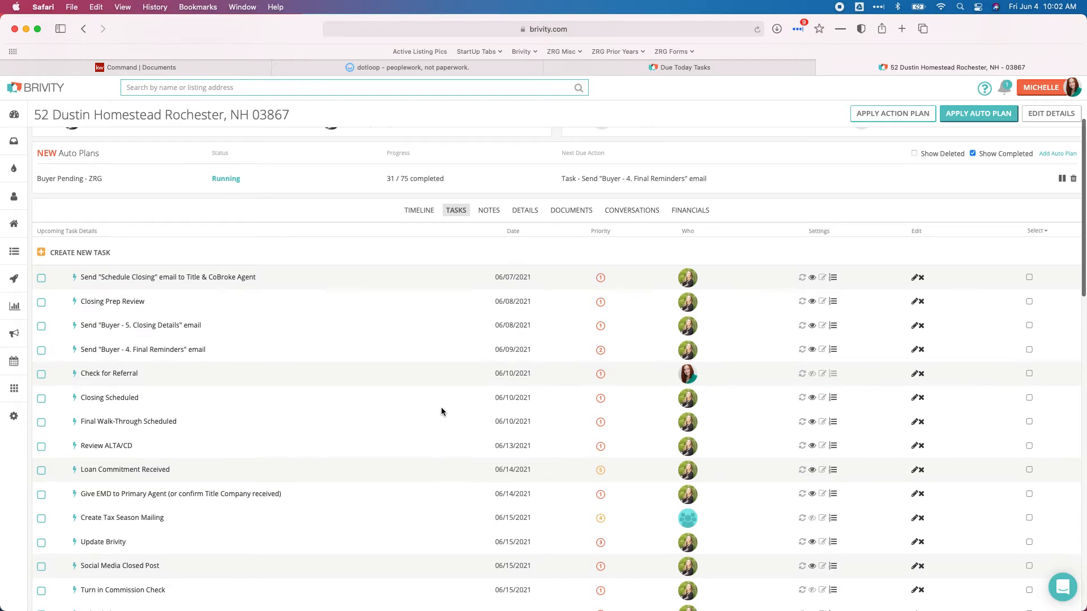
{"action": "left_click", "coordinate": [757, 29]}
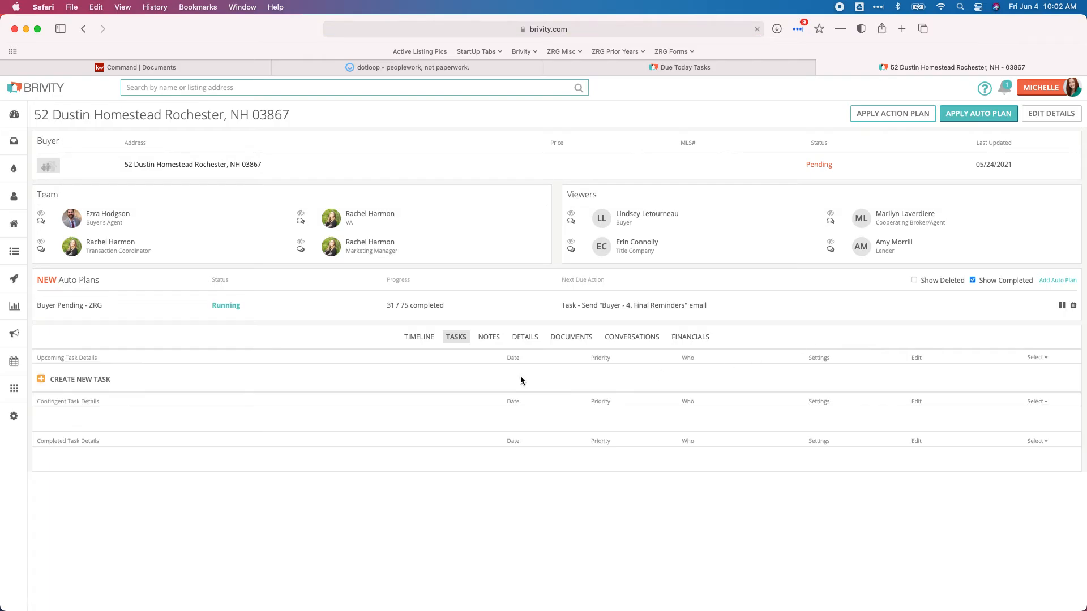
{"action": "scroll", "coordinate": [355, 388], "scroll_direction": "down", "scroll_amount": 5}
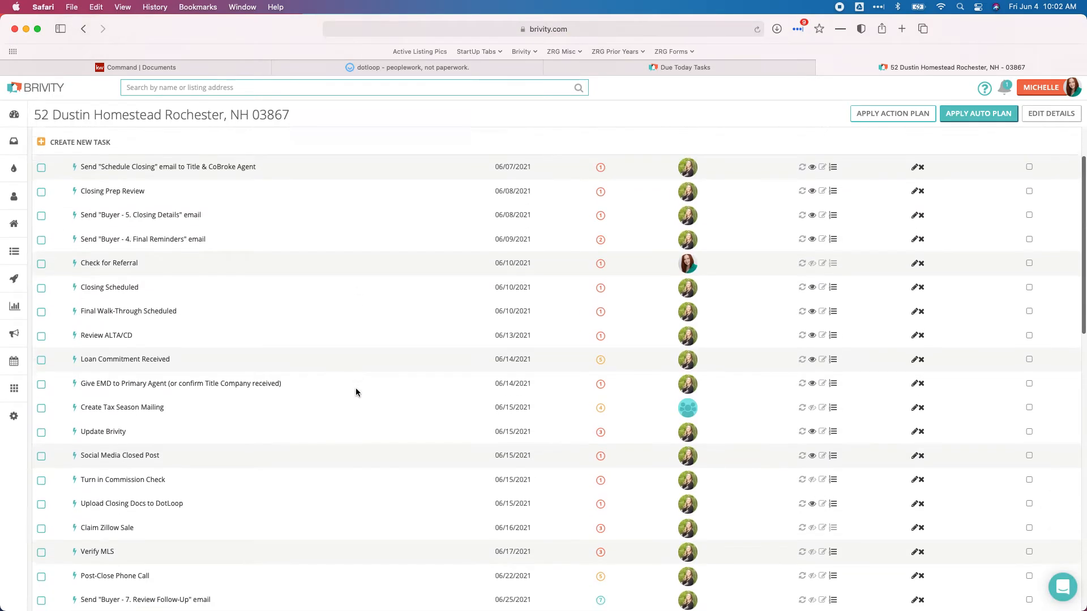
{"action": "scroll", "coordinate": [356, 389], "scroll_direction": "down", "scroll_amount": 8}
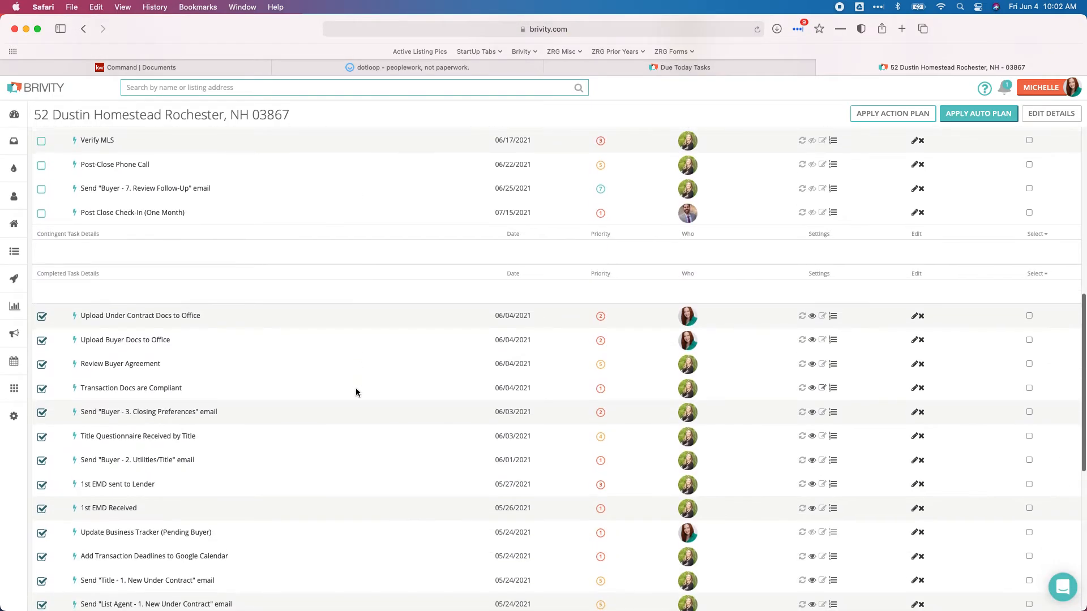
{"action": "scroll", "coordinate": [355, 389], "scroll_direction": "up", "scroll_amount": 13}
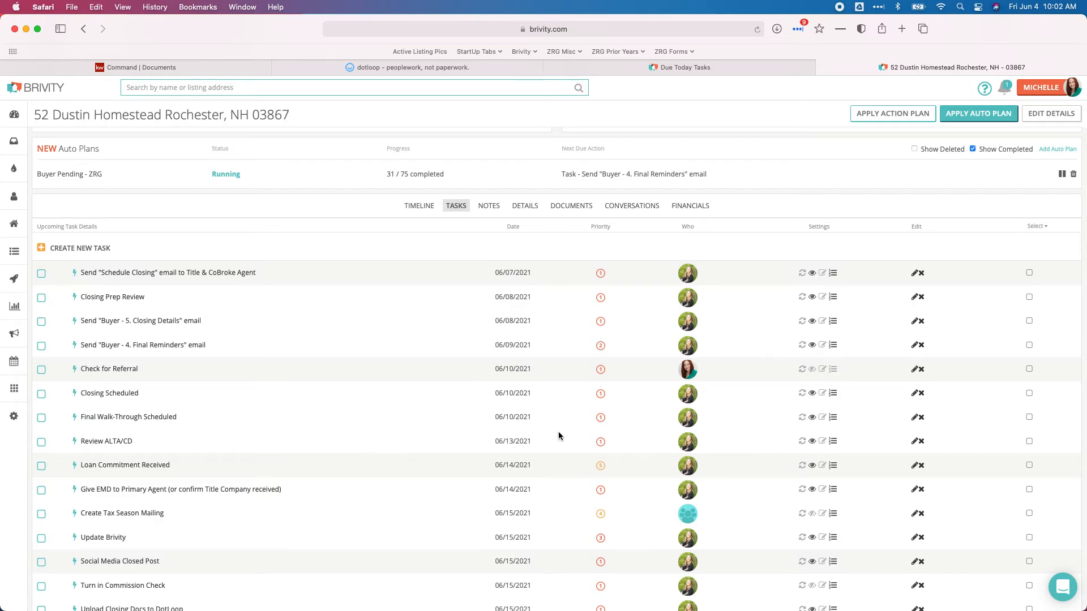
{"action": "scroll", "coordinate": [301, 365], "scroll_direction": "down", "scroll_amount": 6}
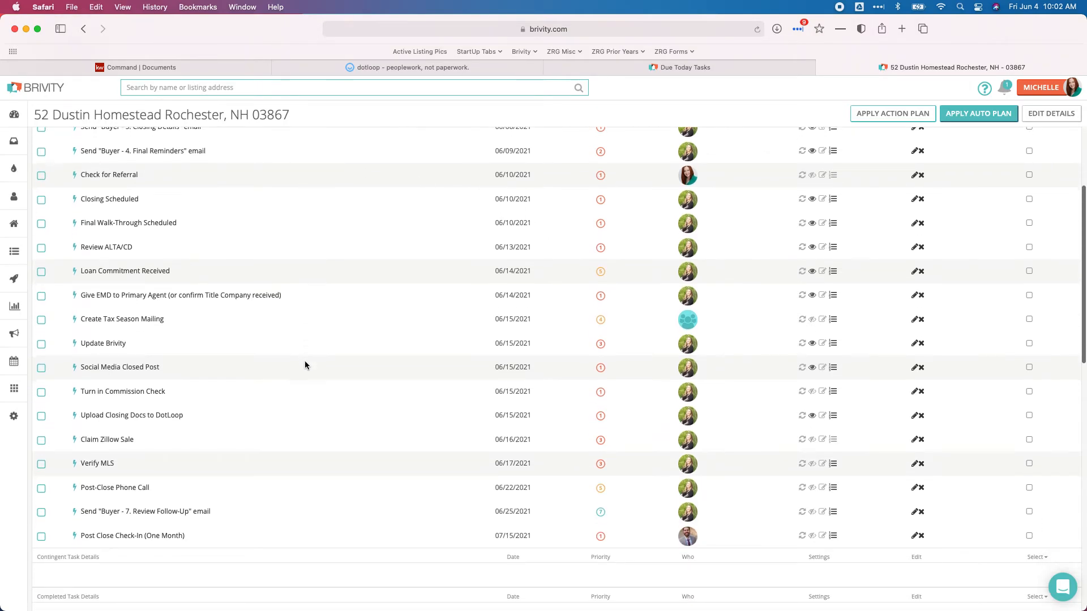
{"action": "scroll", "coordinate": [305, 365], "scroll_direction": "down", "scroll_amount": 6}
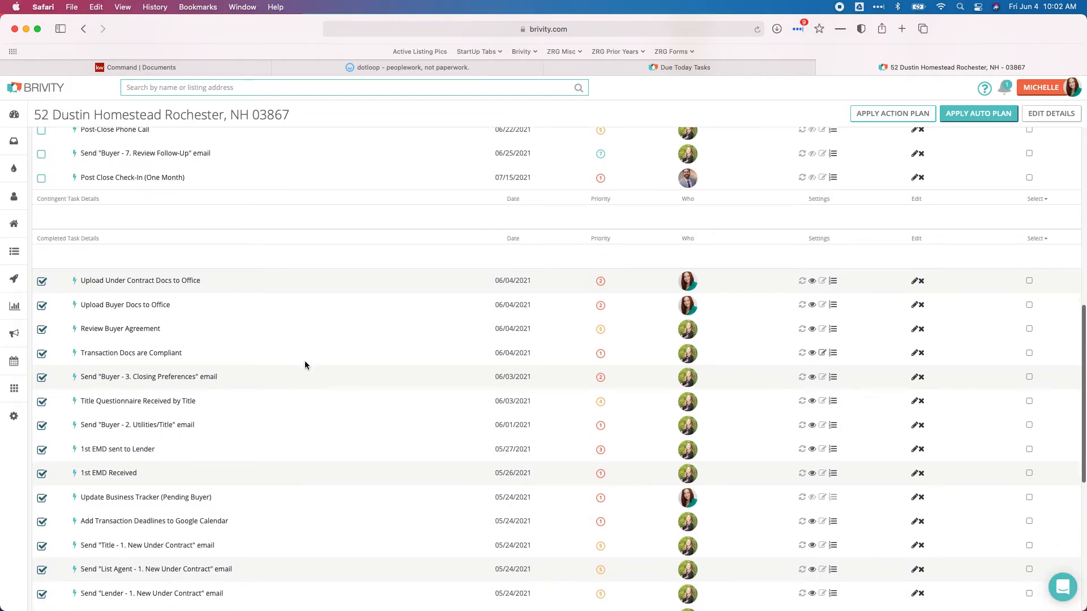
{"action": "scroll", "coordinate": [304, 365], "scroll_direction": "up", "scroll_amount": 15}
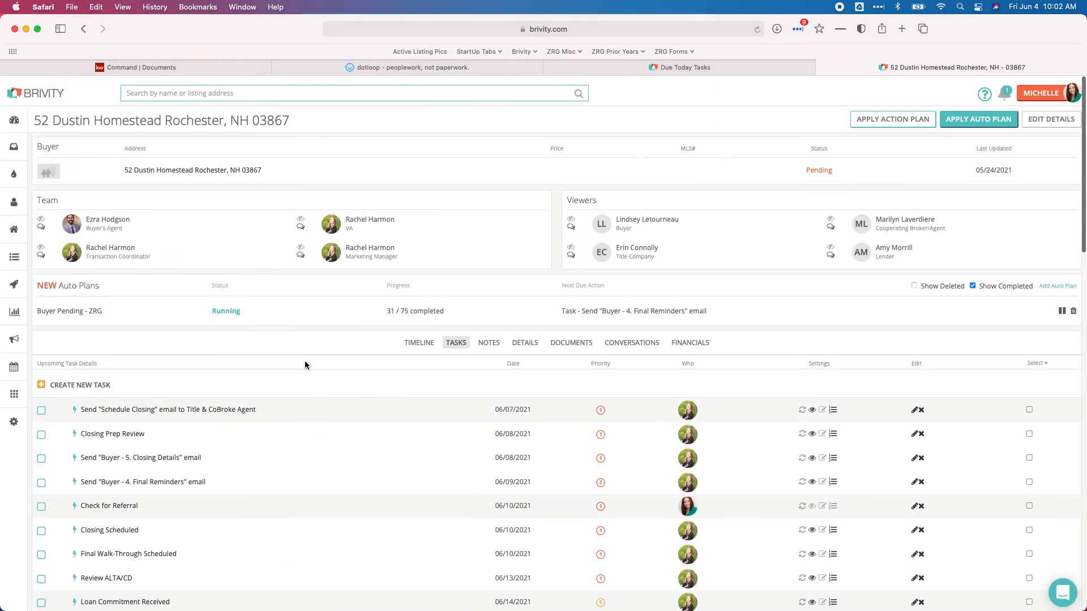
{"action": "left_click", "coordinate": [61, 311]}
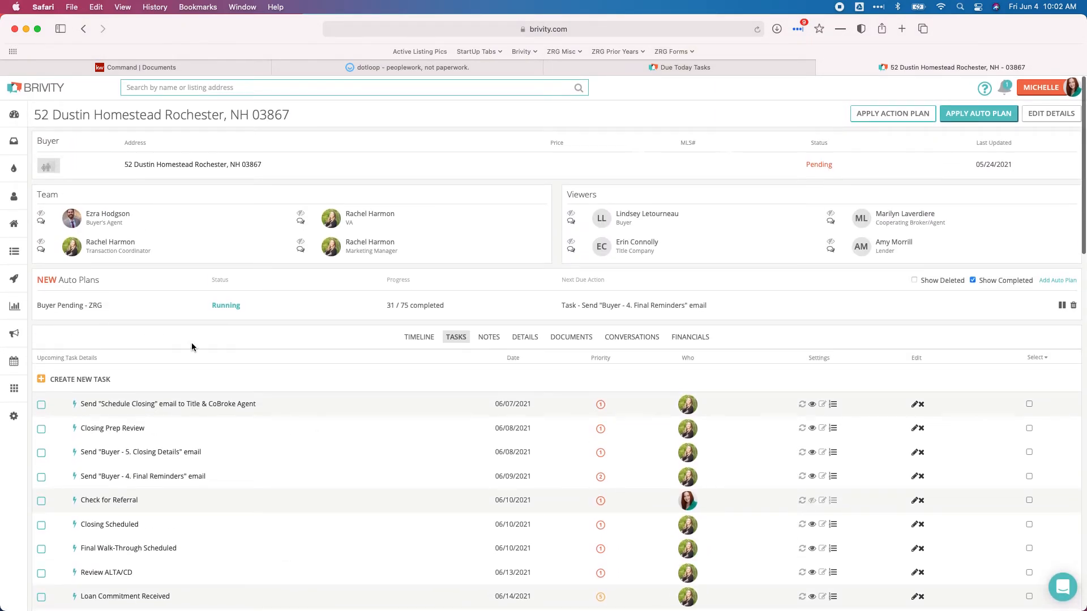
{"action": "scroll", "coordinate": [380, 264], "scroll_direction": "down", "scroll_amount": 8}
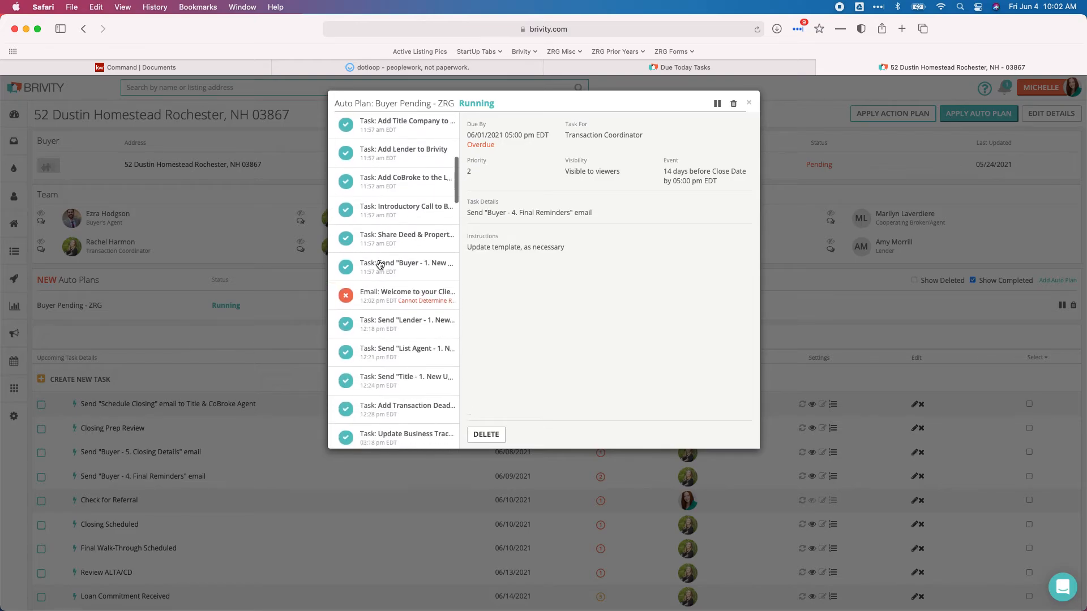
{"action": "scroll", "coordinate": [379, 265], "scroll_direction": "down", "scroll_amount": 12}
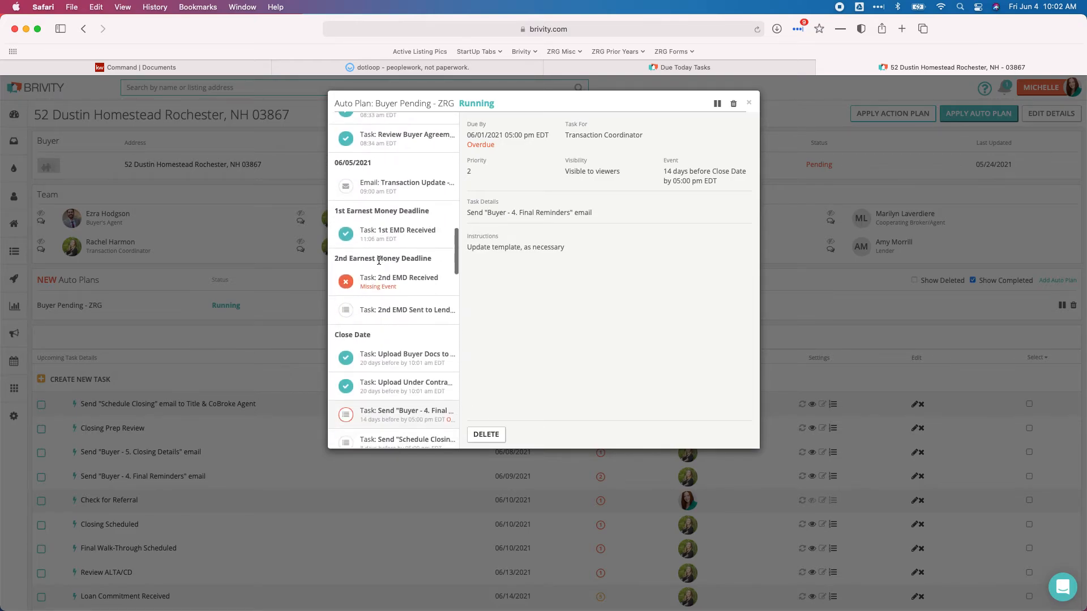
{"action": "scroll", "coordinate": [380, 263], "scroll_direction": "down", "scroll_amount": 15}
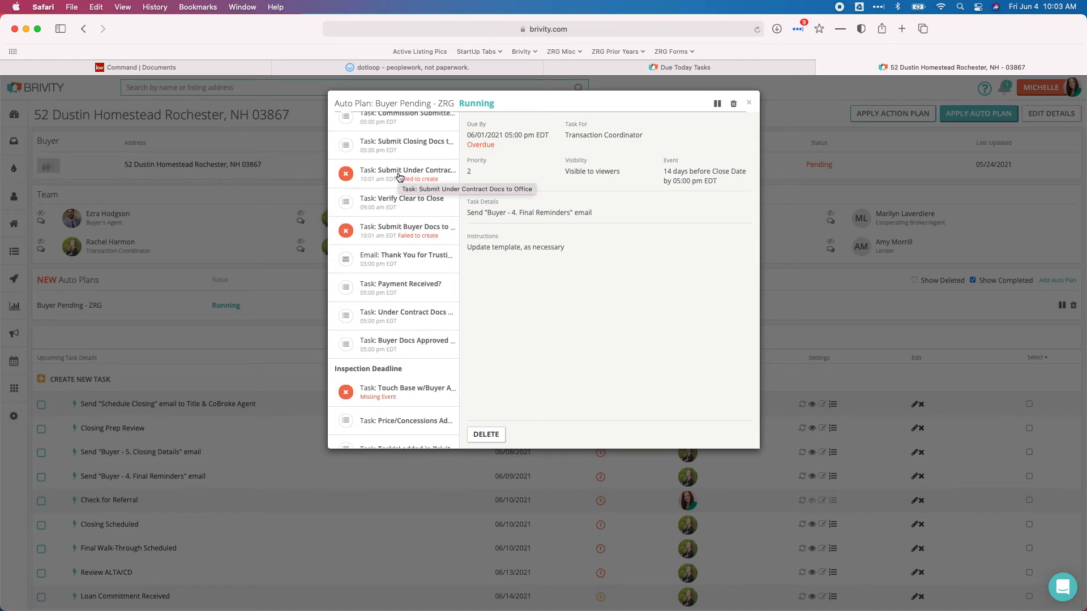
{"action": "left_click", "coordinate": [402, 177]}
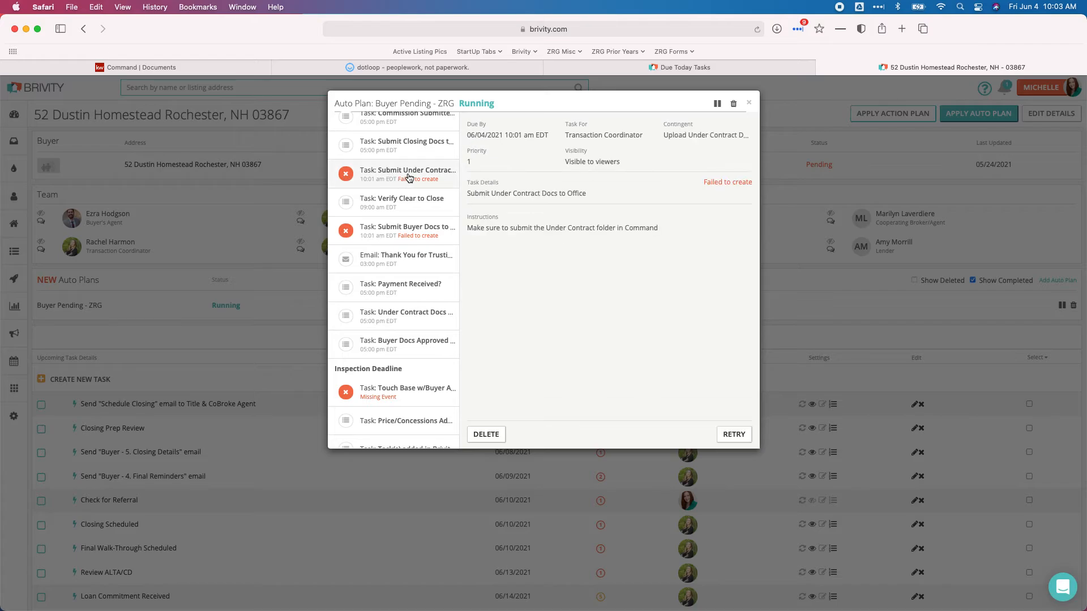
{"action": "left_click", "coordinate": [734, 436]}
{"action": "left_click", "coordinate": [408, 235]}
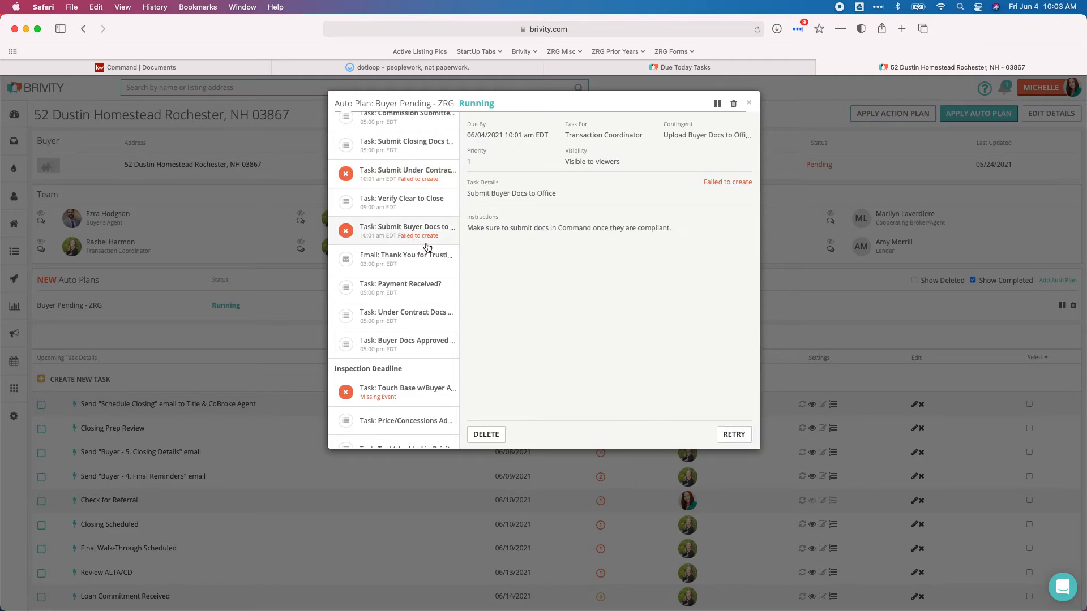
{"action": "left_click", "coordinate": [733, 435]}
{"action": "left_click", "coordinate": [405, 178]}
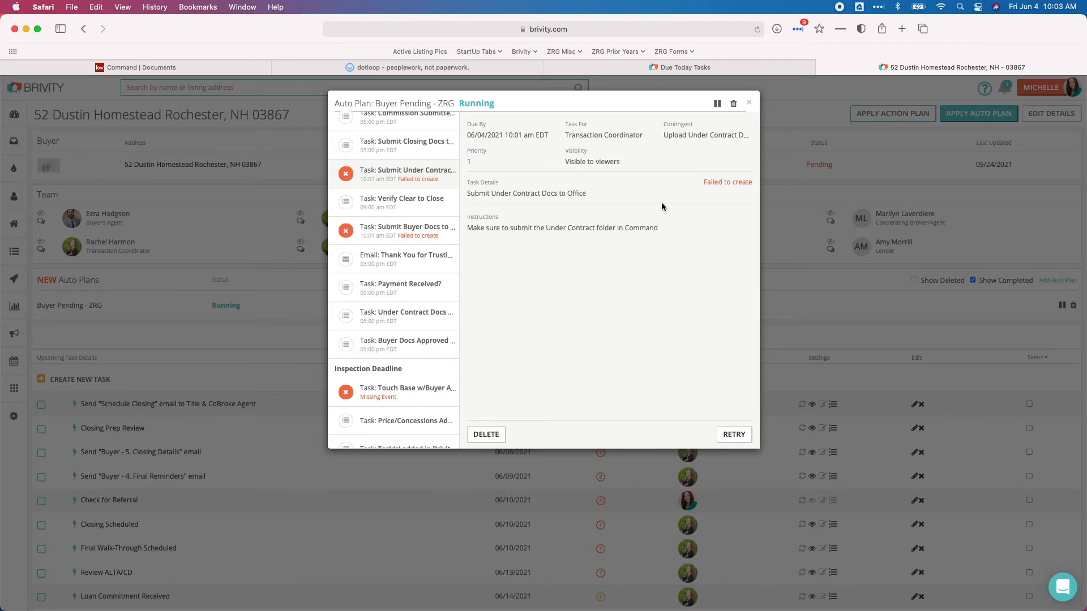
{"action": "left_click", "coordinate": [747, 105]}
{"action": "scroll", "coordinate": [396, 311], "scroll_direction": "down", "scroll_amount": 2}
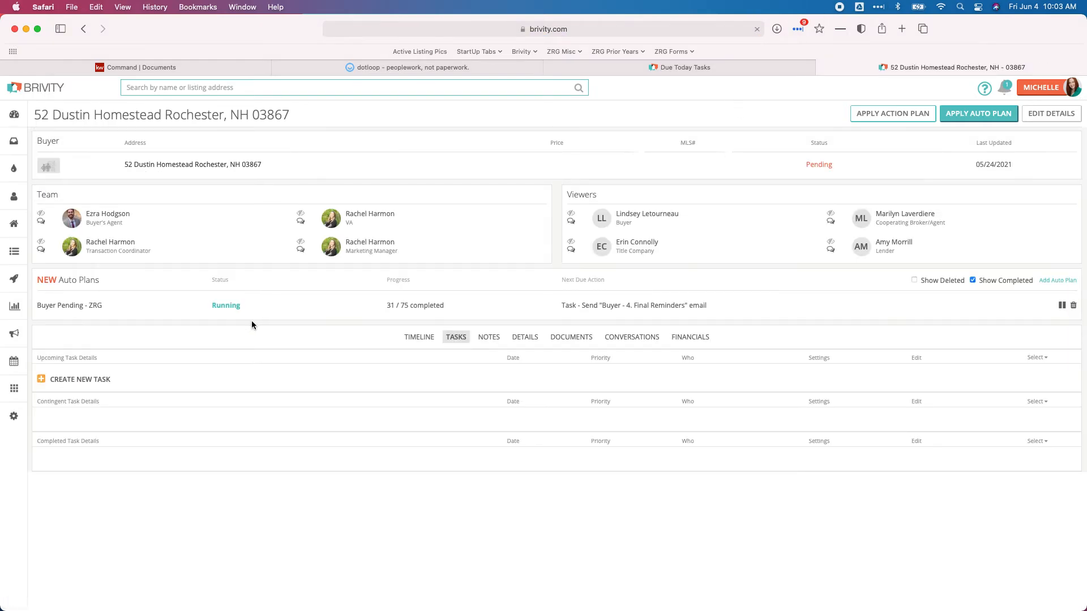
Scroll the transaction page to the Auto Plans section with the Buyer Pending - ZRG plan
{"action": "scroll", "coordinate": [290, 333], "scroll_direction": "down", "scroll_amount": 4}
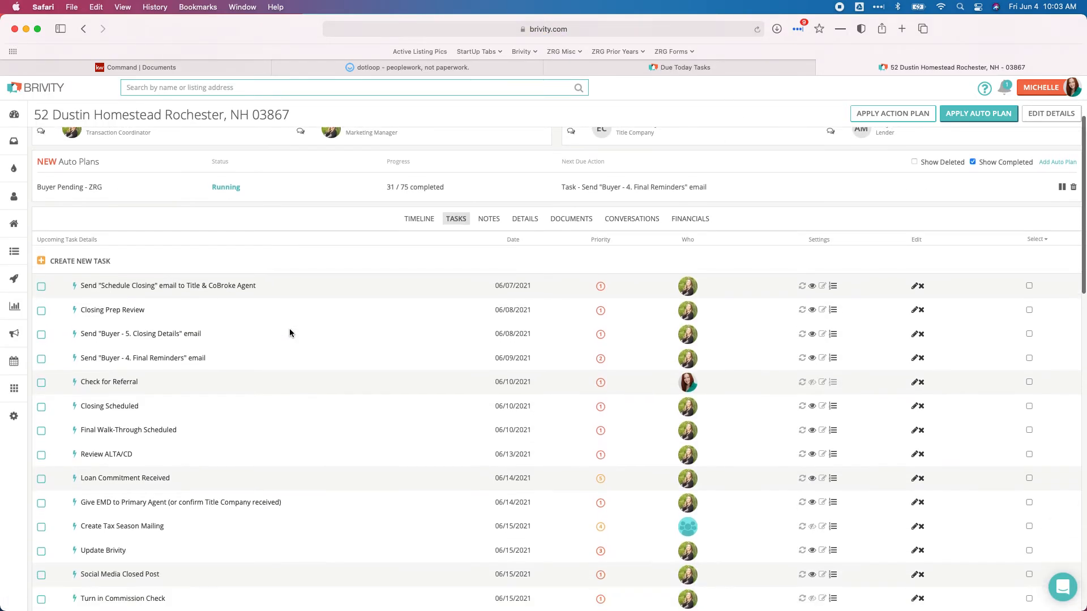
{"action": "scroll", "coordinate": [289, 332], "scroll_direction": "down", "scroll_amount": 1}
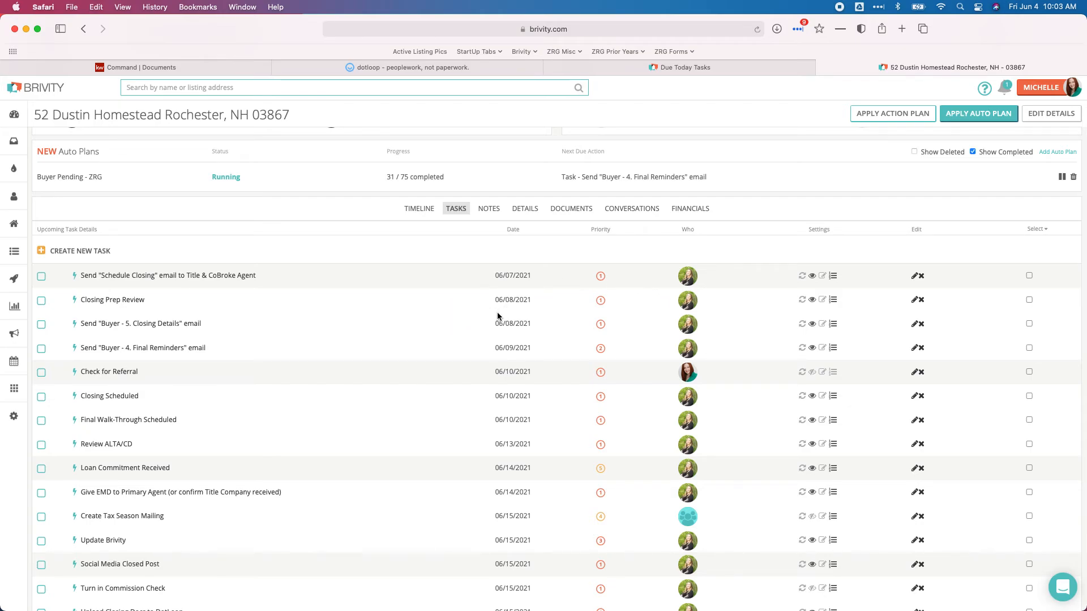
{"action": "scroll", "coordinate": [497, 316], "scroll_direction": "down", "scroll_amount": 5}
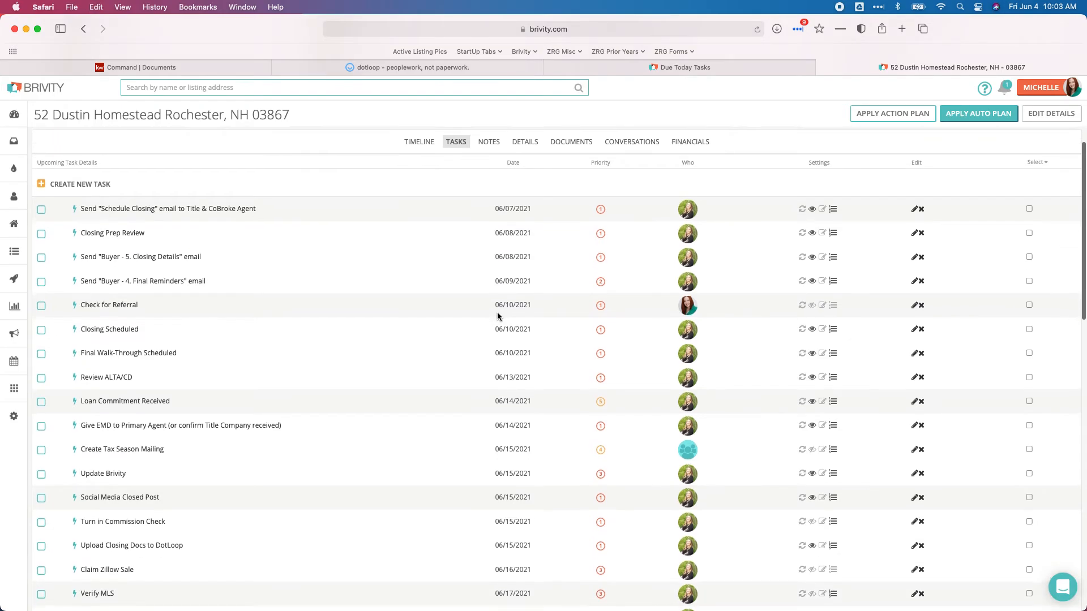
{"action": "scroll", "coordinate": [498, 313], "scroll_direction": "up", "scroll_amount": 8}
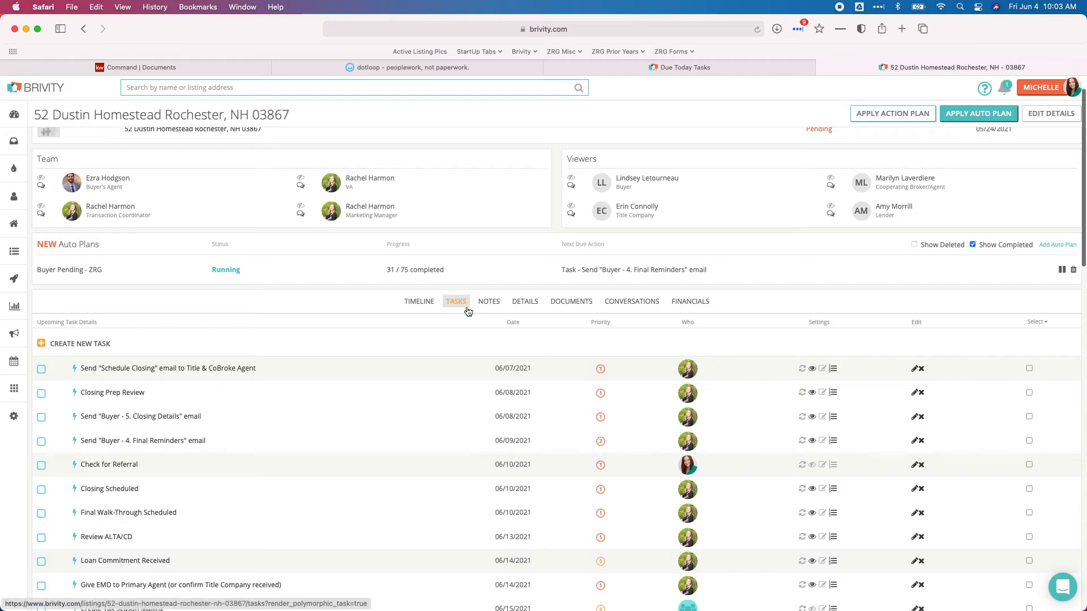
{"action": "scroll", "coordinate": [369, 332], "scroll_direction": "down", "scroll_amount": 3}
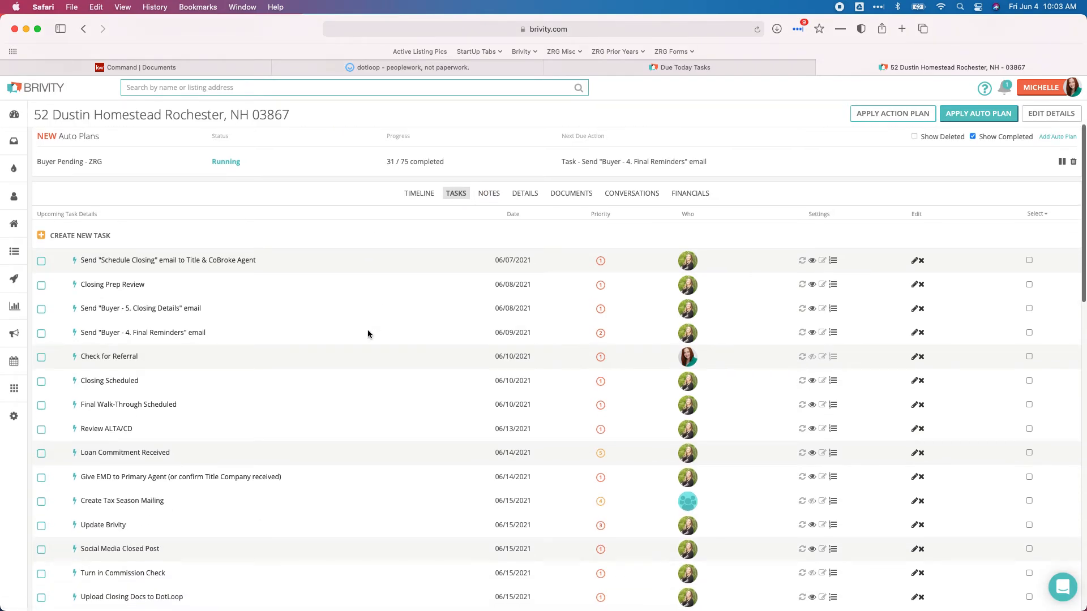
{"action": "scroll", "coordinate": [368, 334], "scroll_direction": "up", "scroll_amount": 4}
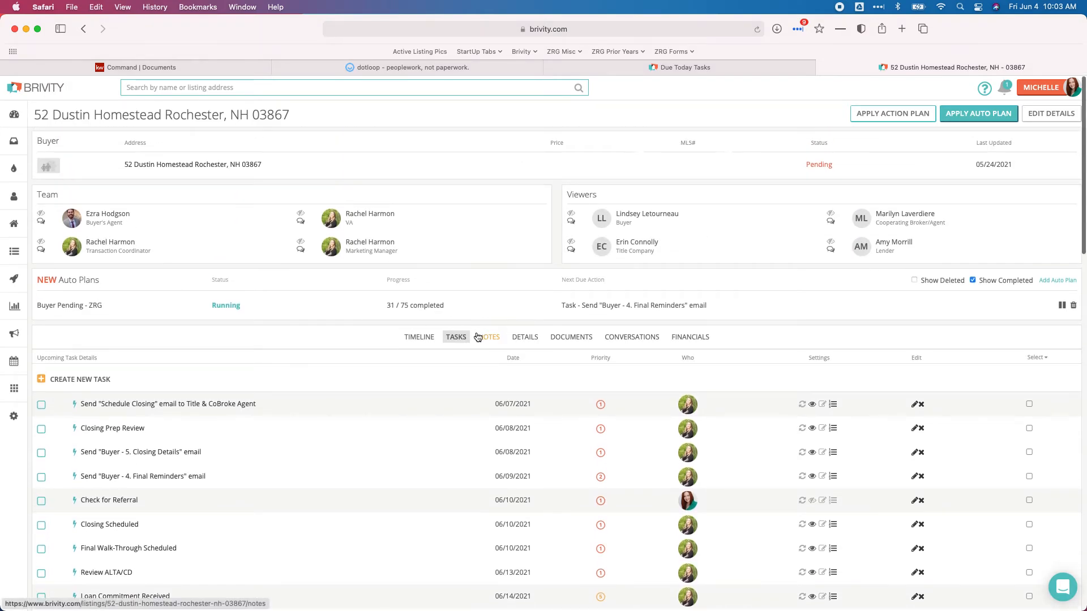
{"action": "scroll", "coordinate": [479, 334], "scroll_direction": "down", "scroll_amount": 3}
{"action": "scroll", "coordinate": [481, 334], "scroll_direction": "up", "scroll_amount": 4}
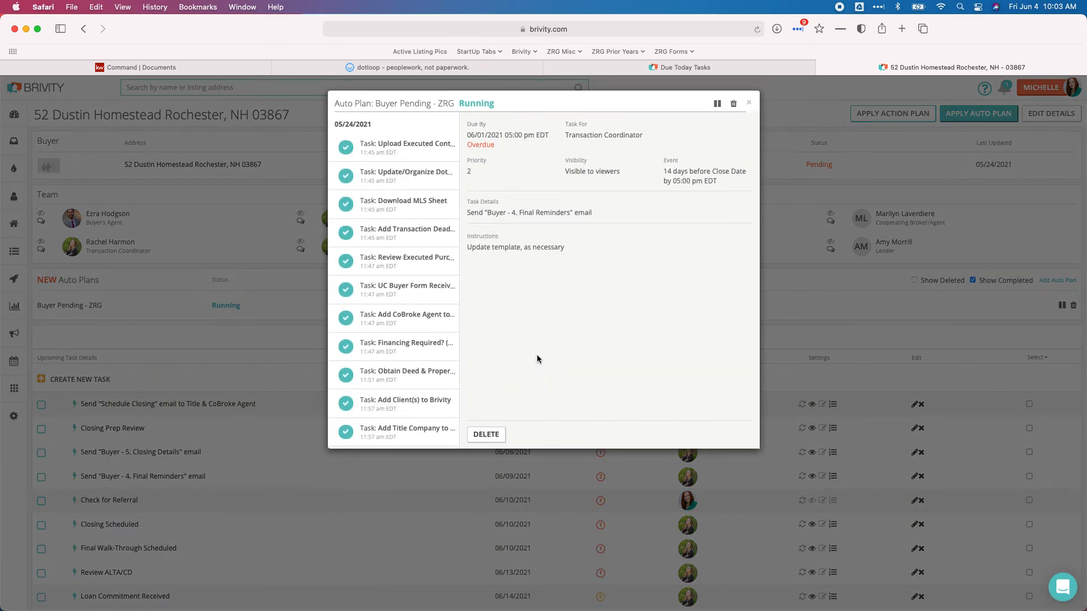
Review the Buyer Docs Approved and Under Contract Docs Approved task details, then close the plan
{"action": "scroll", "coordinate": [400, 291], "scroll_direction": "down", "scroll_amount": 10}
{"action": "scroll", "coordinate": [400, 290], "scroll_direction": "down", "scroll_amount": 15}
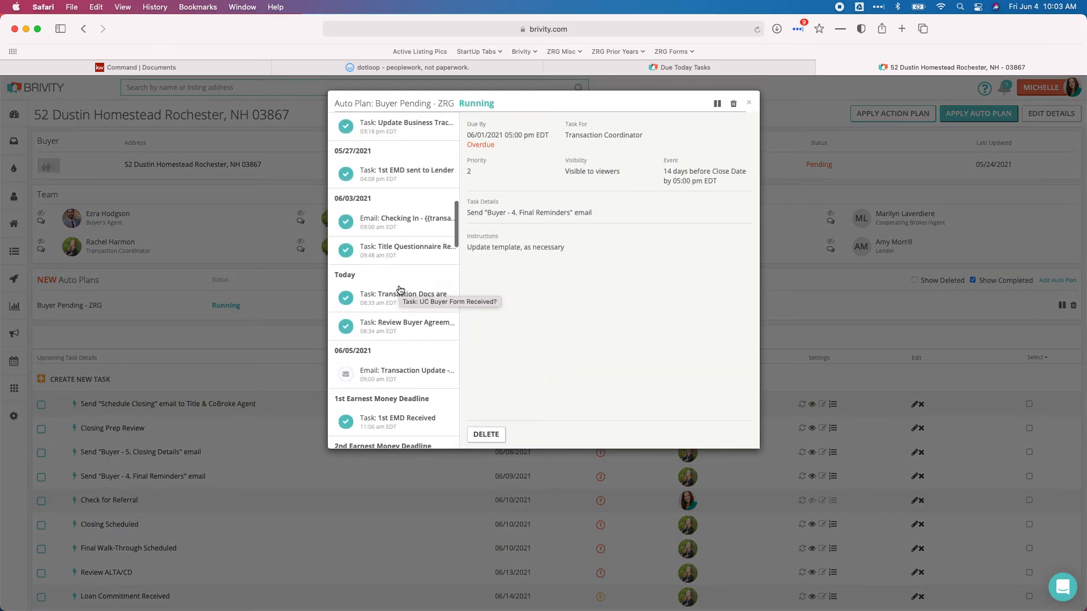
{"action": "scroll", "coordinate": [400, 290], "scroll_direction": "down", "scroll_amount": 8}
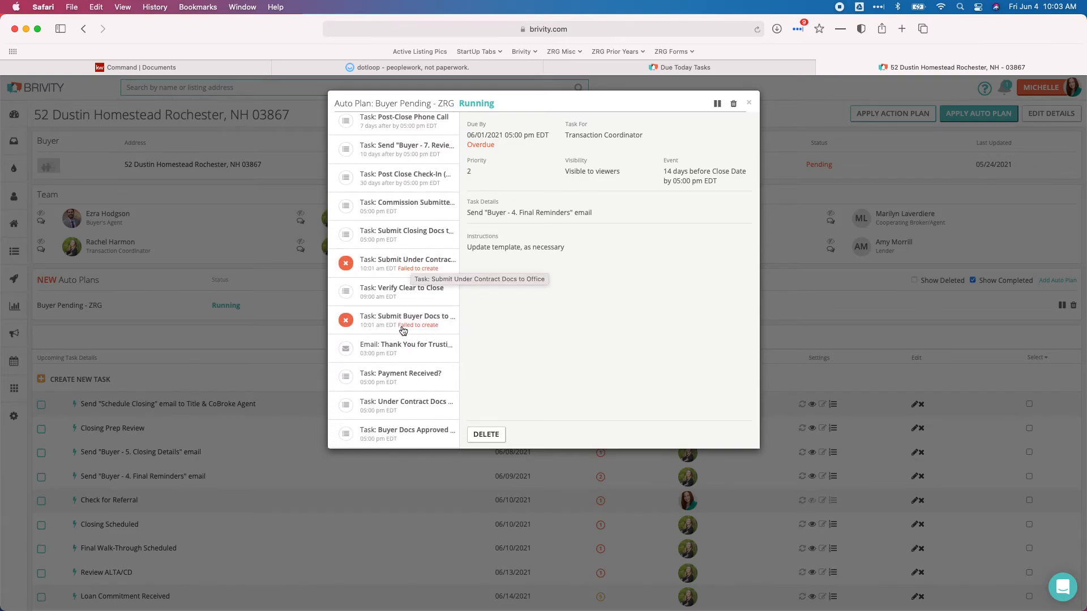
{"action": "scroll", "coordinate": [400, 328], "scroll_direction": "down", "scroll_amount": 4}
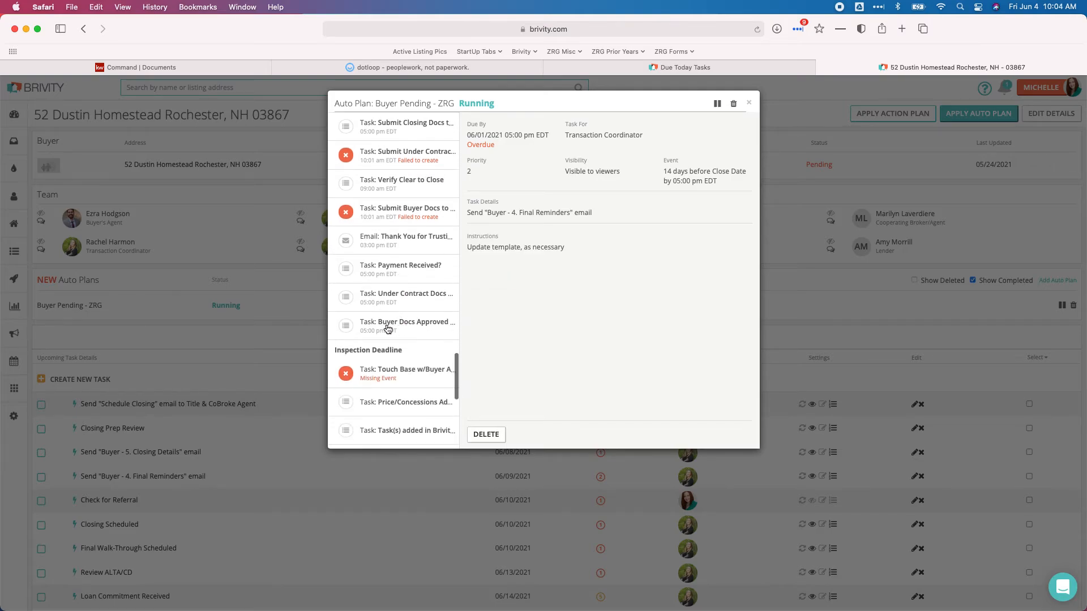
{"action": "left_click", "coordinate": [387, 327]}
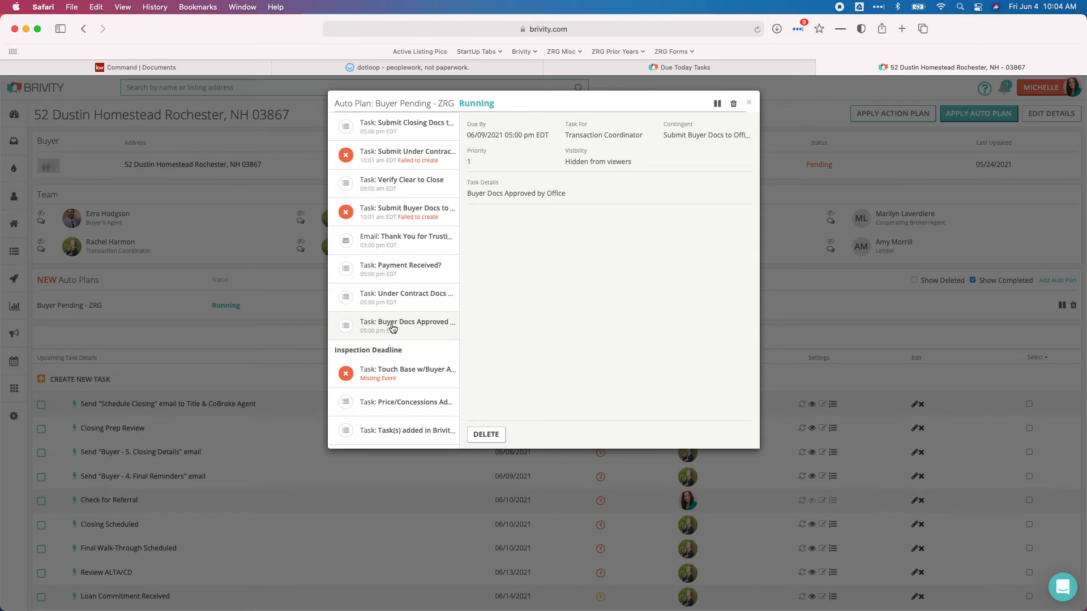
{"action": "left_click", "coordinate": [404, 300]}
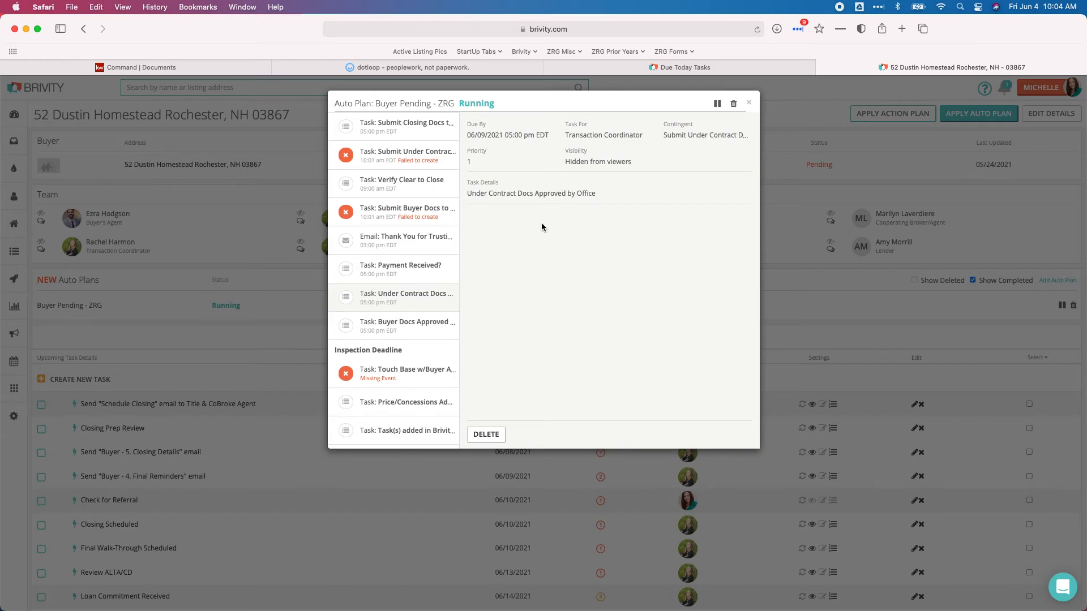
{"action": "left_click", "coordinate": [401, 328]}
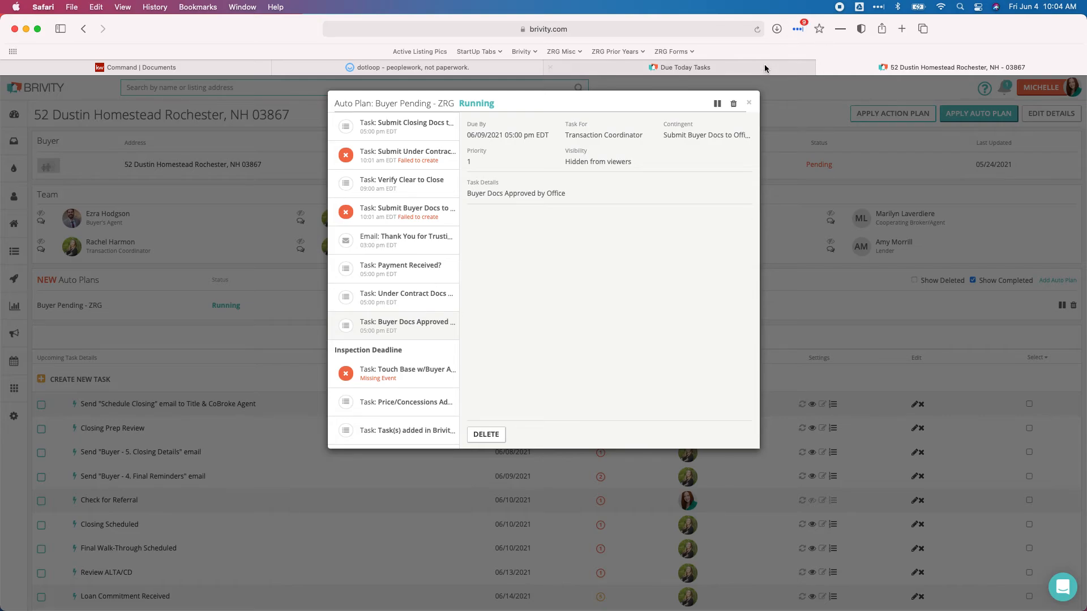
{"action": "left_click", "coordinate": [748, 102]}
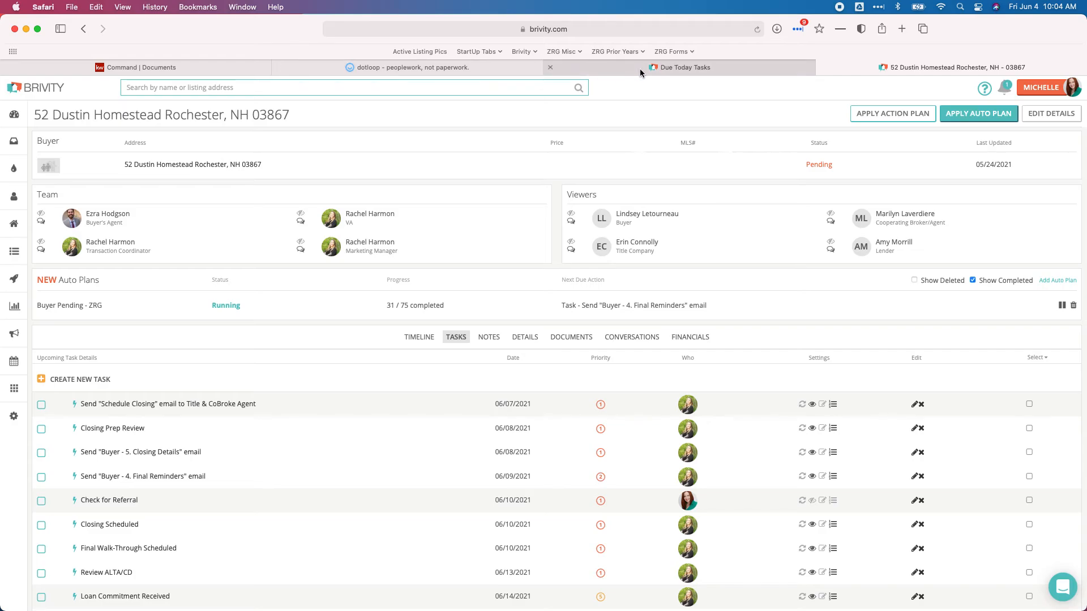
{"action": "left_click", "coordinate": [141, 68]}
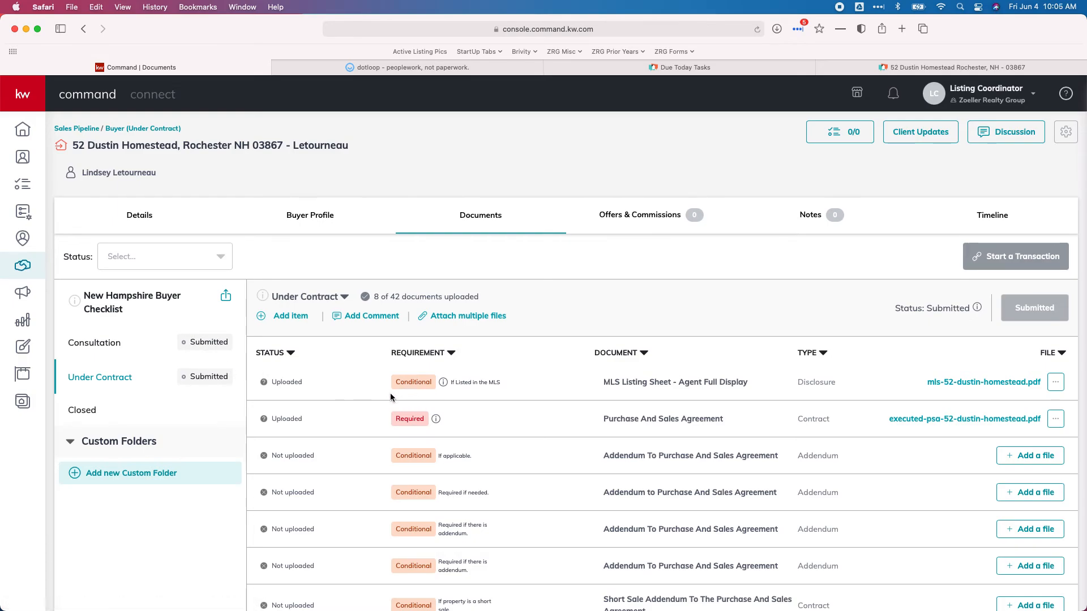
Review the uploaded Under Contract documents in KW Command, then switch to Brivity's Due Today tasks
{"action": "scroll", "coordinate": [396, 402], "scroll_direction": "down", "scroll_amount": 5}
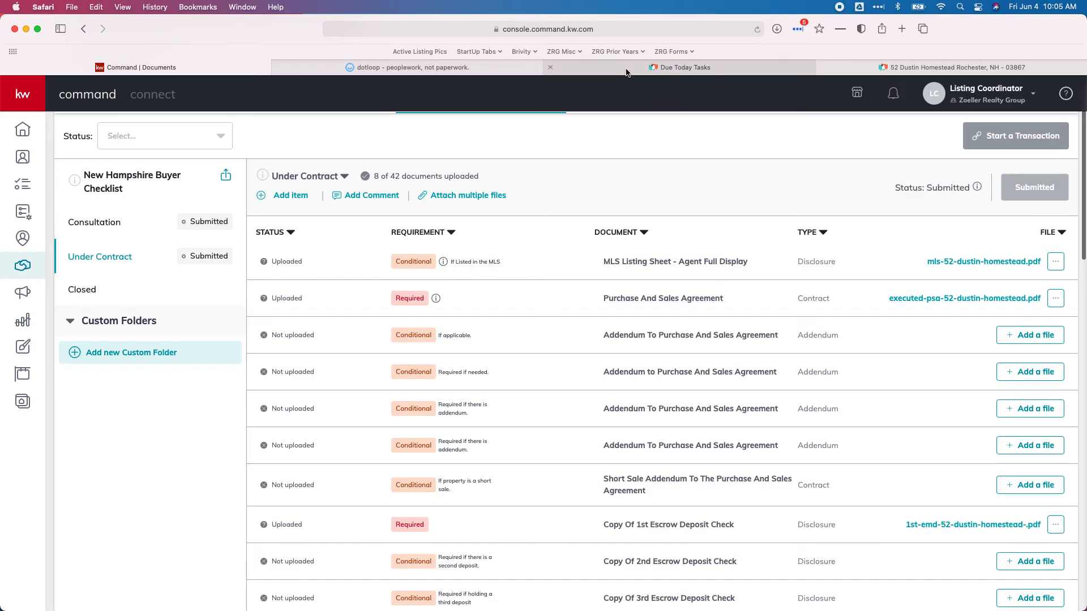
{"action": "left_click", "coordinate": [594, 70]}
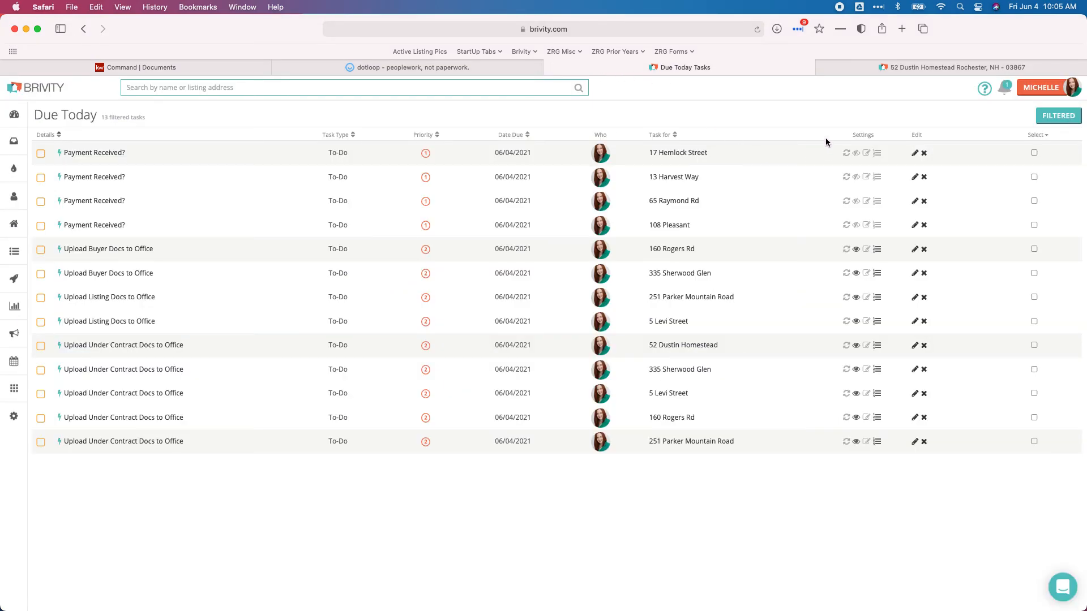
{"action": "left_click", "coordinate": [894, 67]}
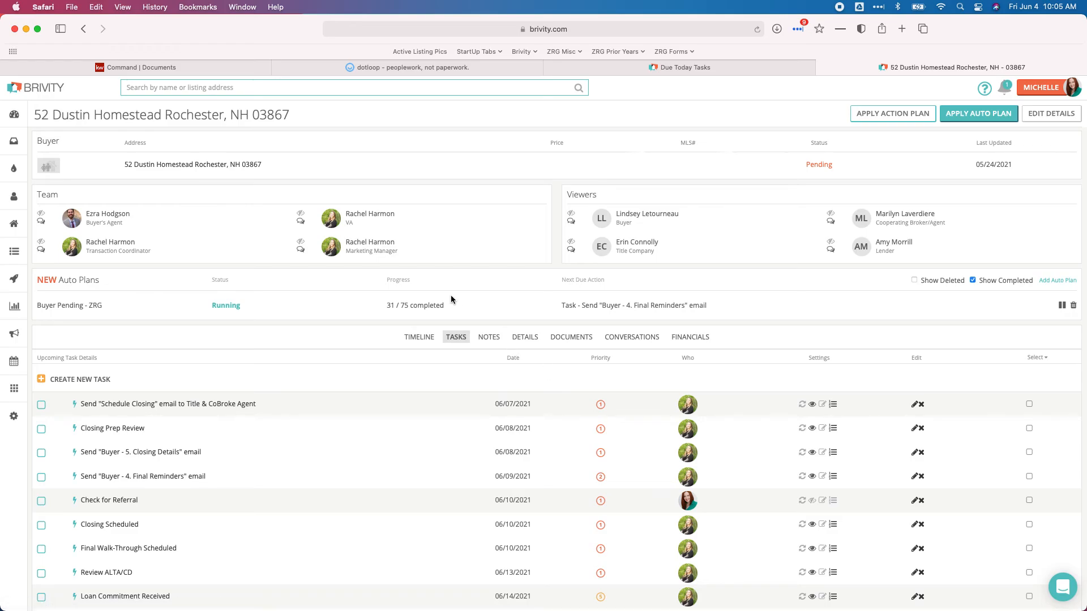
Start a new 'Compliance' task assigned to the transaction coordinator with priority 1
{"action": "left_click", "coordinate": [85, 379]}
{"action": "left_click", "coordinate": [445, 144]}
{"action": "type", "text": "C"}
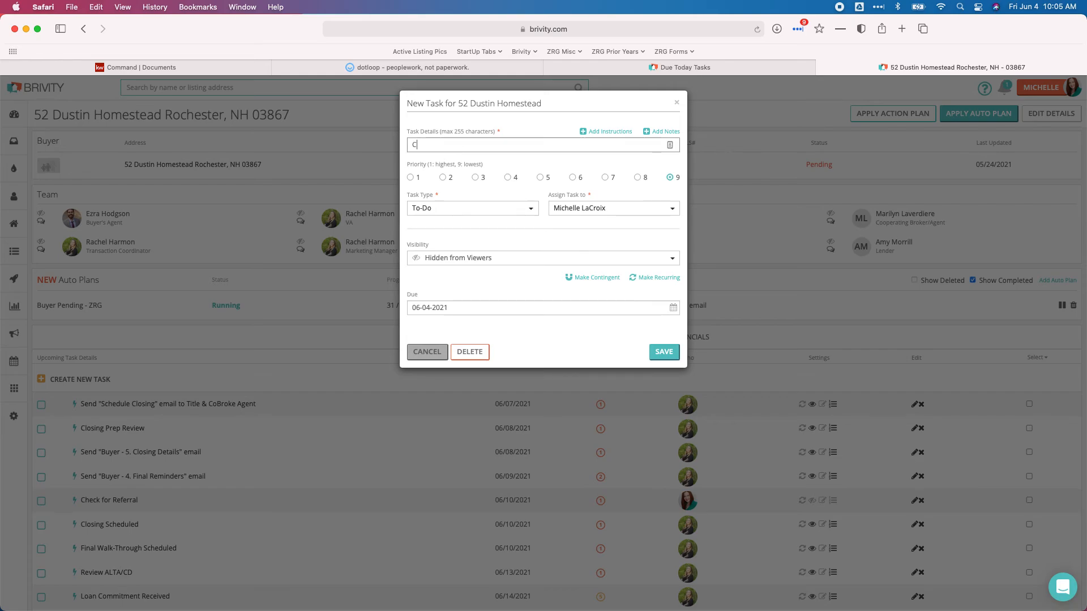
{"action": "type", "text": "ompliance"}
{"action": "left_click", "coordinate": [598, 208]}
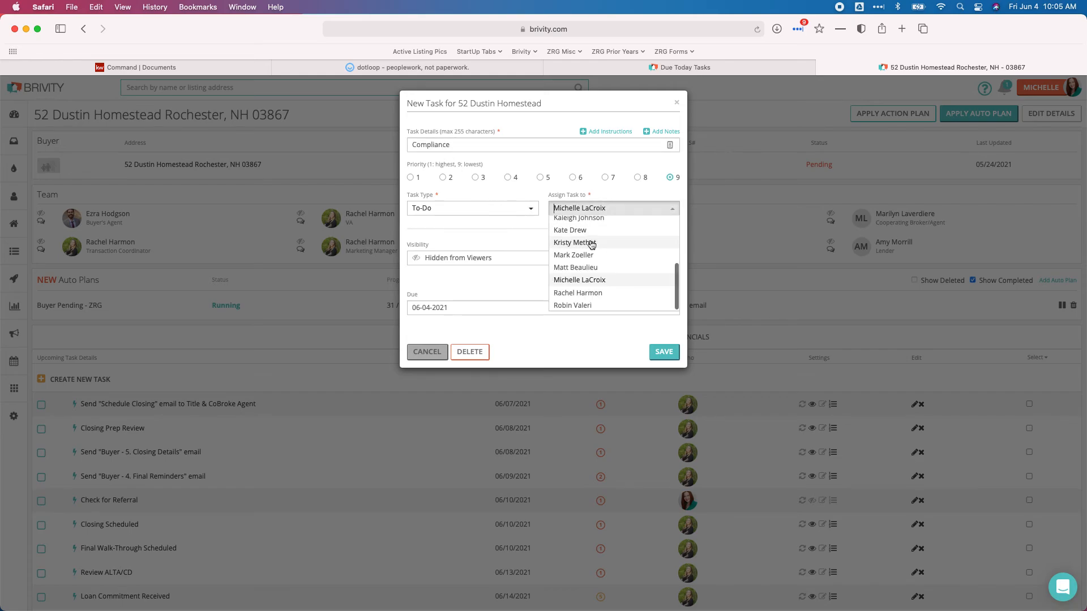
{"action": "left_click", "coordinate": [578, 290]}
{"action": "left_click", "coordinate": [410, 178]}
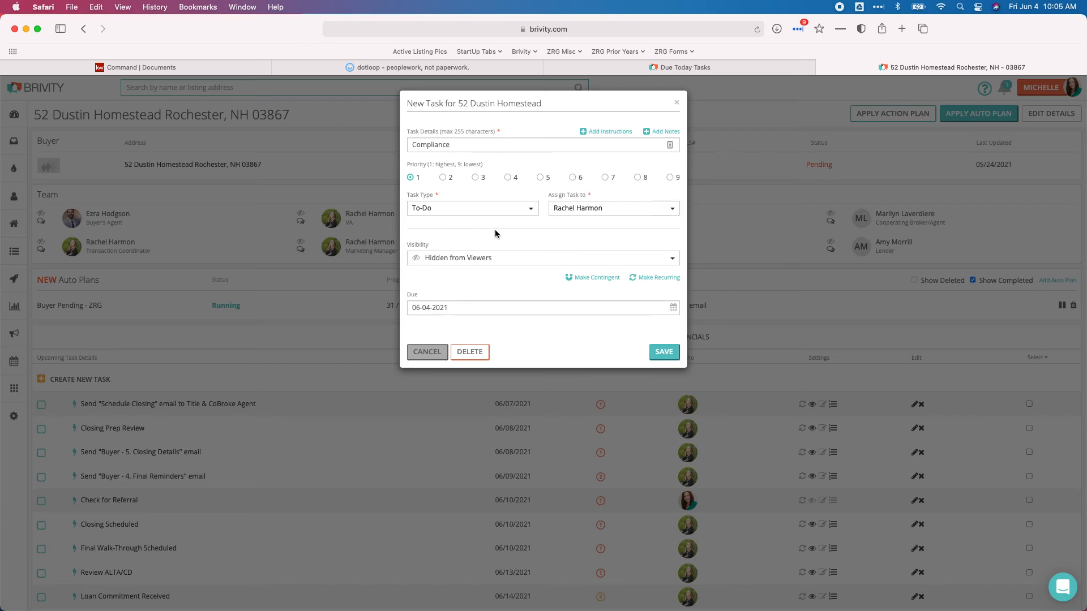
After checking the KW Command documents, add the note 'Missing initial on purchase and sale' and save the task
{"action": "left_click", "coordinate": [668, 131]}
{"action": "left_click", "coordinate": [459, 176]}
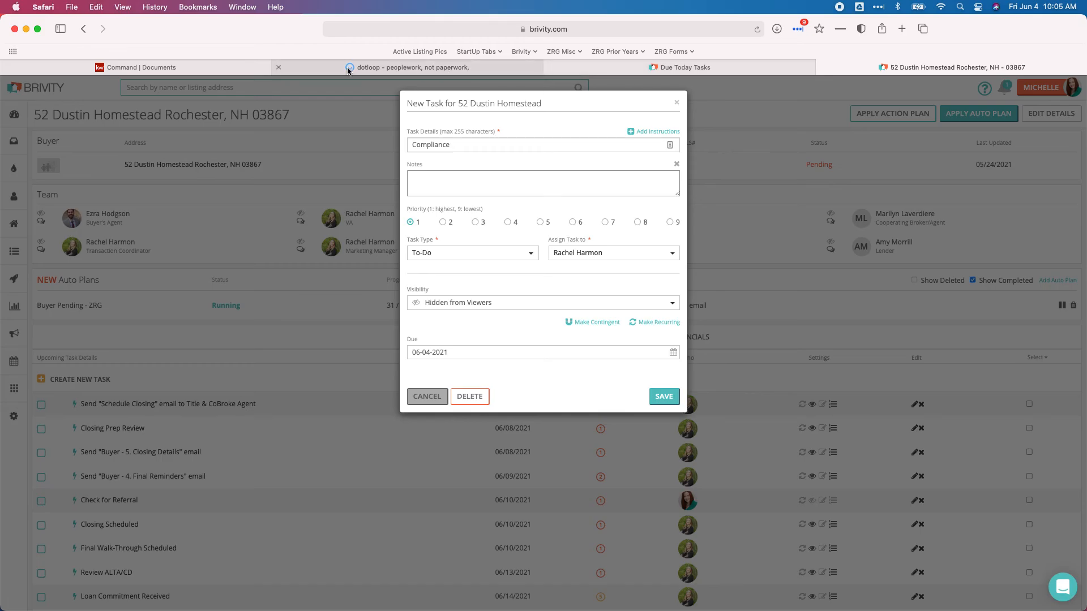
{"action": "left_click", "coordinate": [211, 69]}
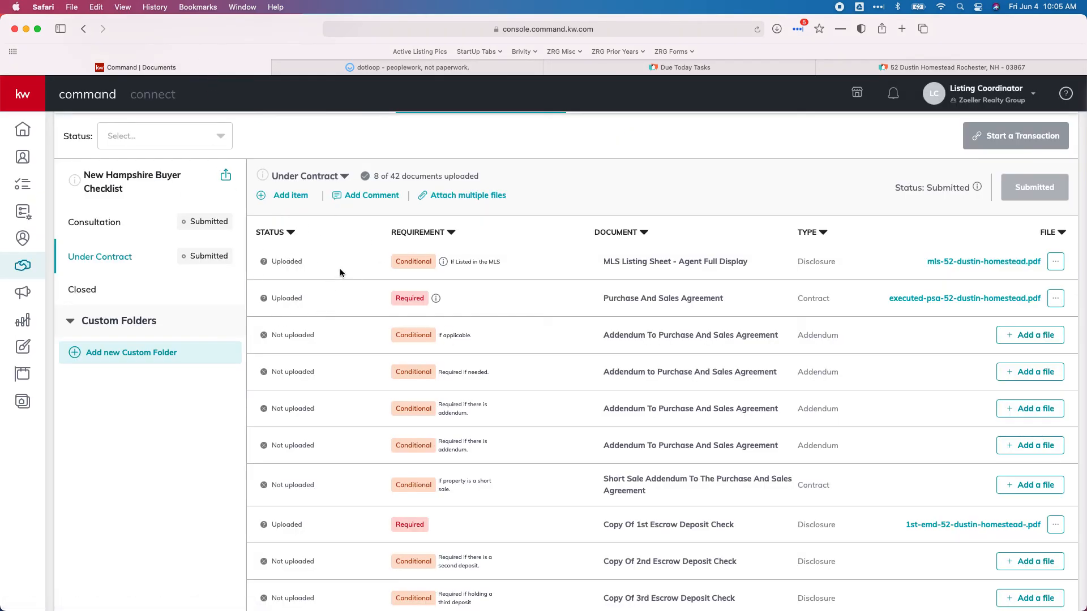
{"action": "scroll", "coordinate": [304, 299], "scroll_direction": "down", "scroll_amount": 2}
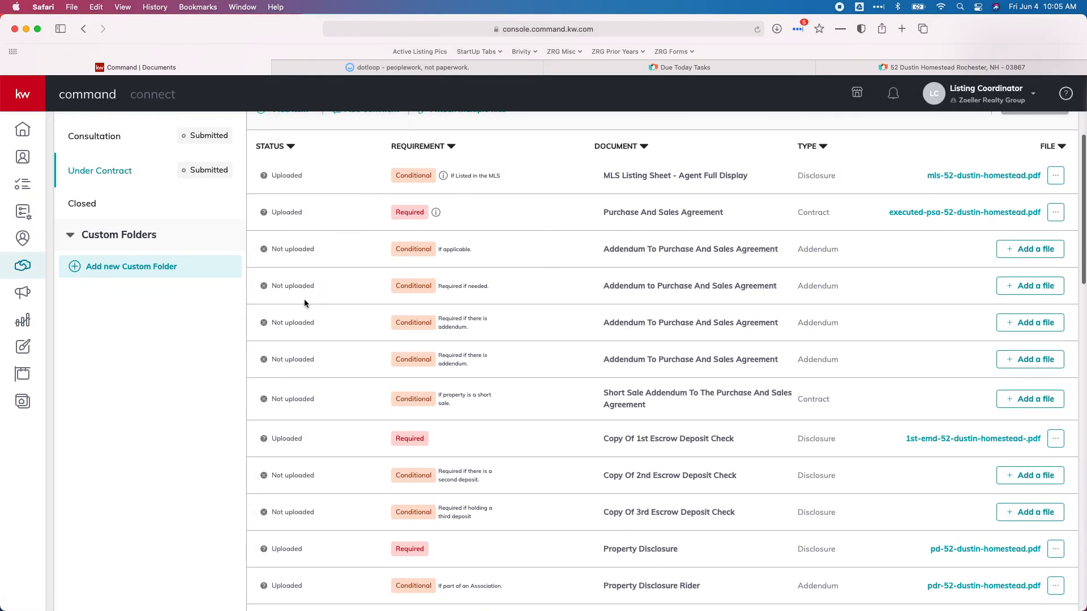
{"action": "scroll", "coordinate": [304, 298], "scroll_direction": "up", "scroll_amount": 5}
{"action": "mouse_move", "coordinate": [398, 69]}
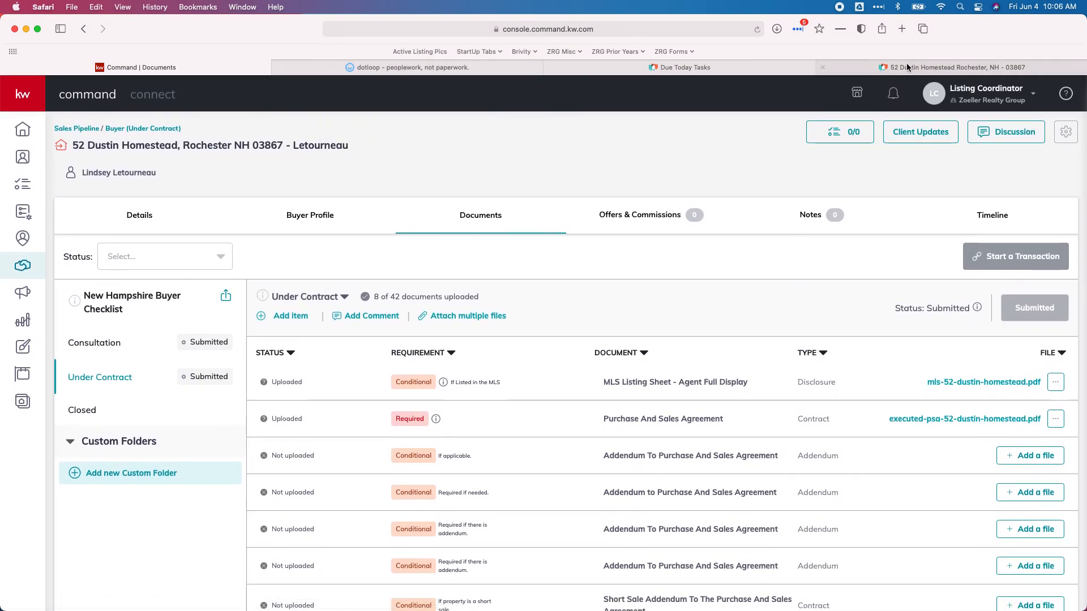
{"action": "left_click", "coordinate": [956, 67]}
{"action": "type", "text": "Missing initial on purchase and sale"}
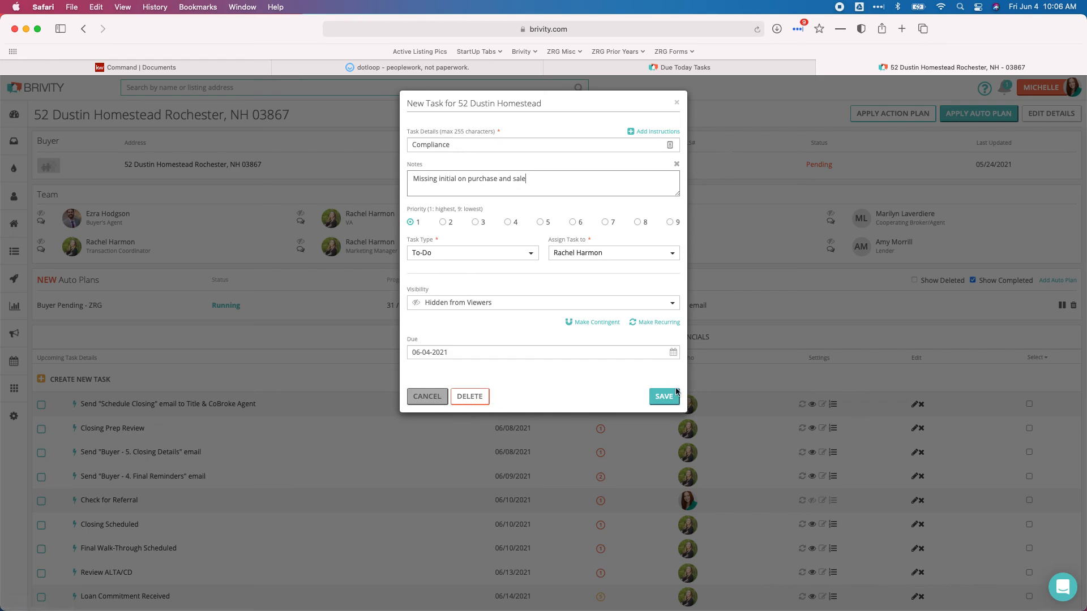
{"action": "left_click", "coordinate": [426, 396]}
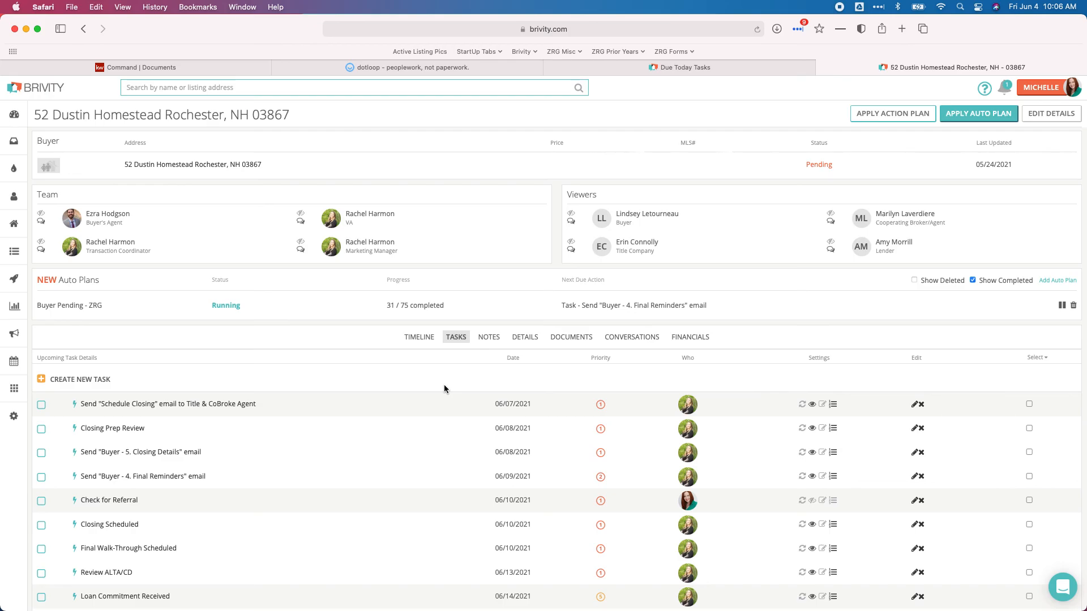
Recheck the KW Command documents page, then bring up Brivity's Due Today task list
{"action": "left_click", "coordinate": [135, 67]}
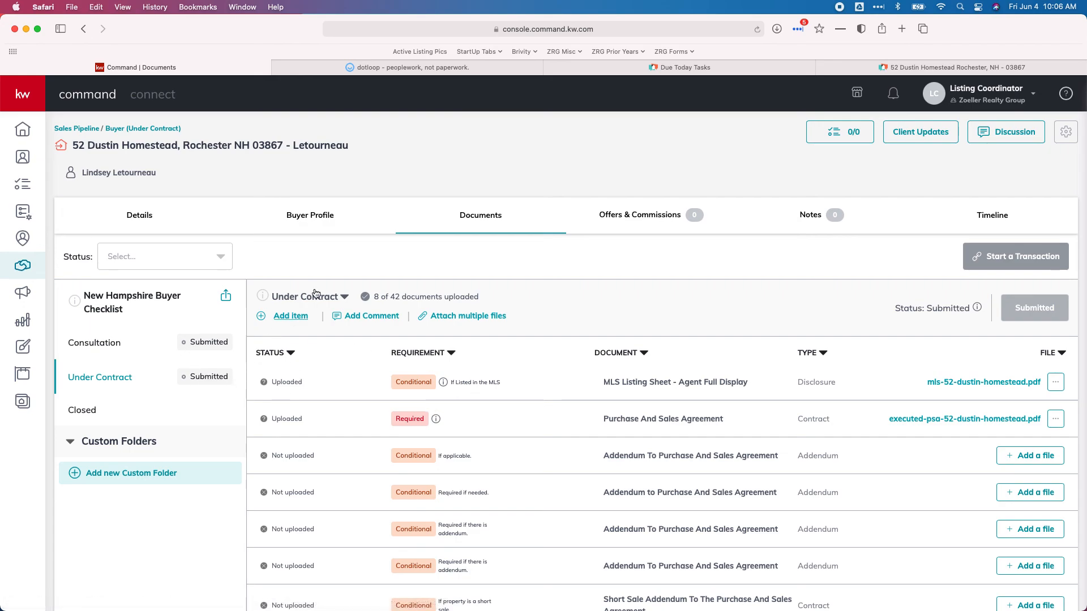
{"action": "left_click", "coordinate": [611, 69]}
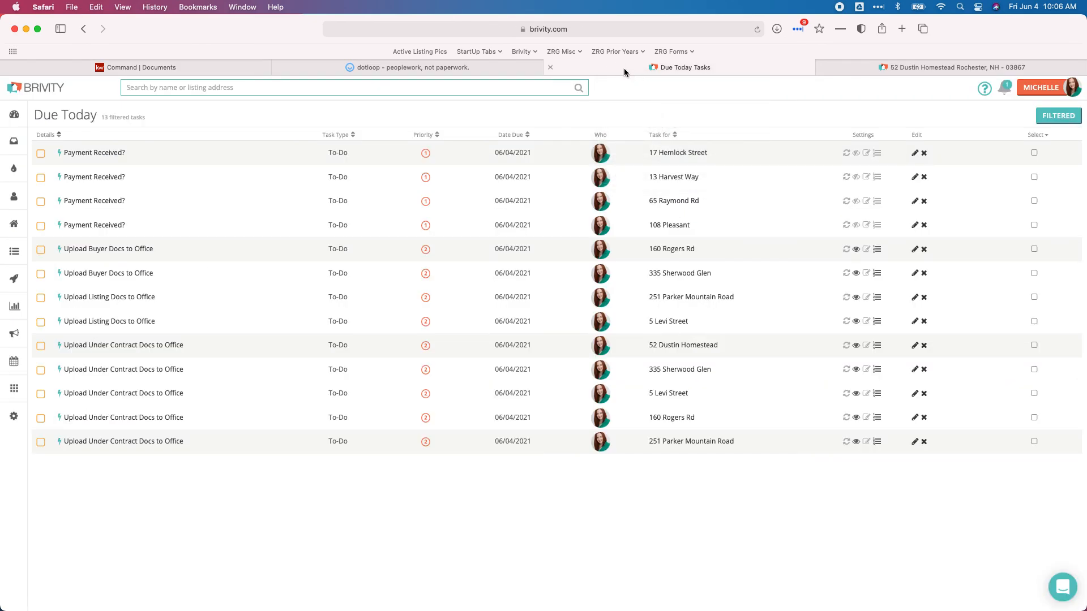
{"action": "left_click", "coordinate": [419, 70]}
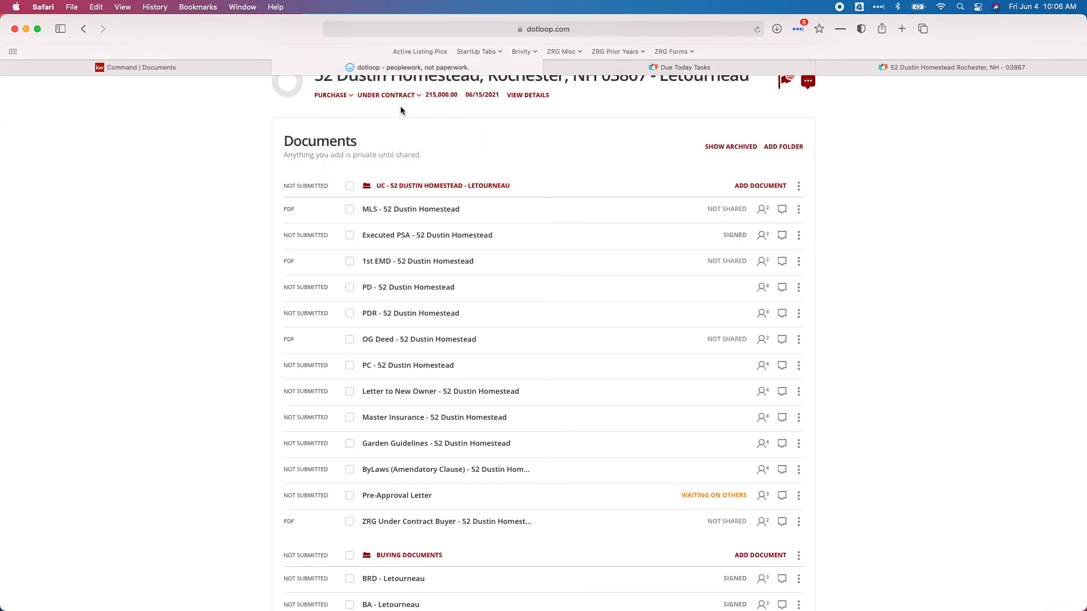
{"action": "scroll", "coordinate": [456, 187], "scroll_direction": "down", "scroll_amount": 2}
{"action": "scroll", "coordinate": [456, 187], "scroll_direction": "down", "scroll_amount": 3}
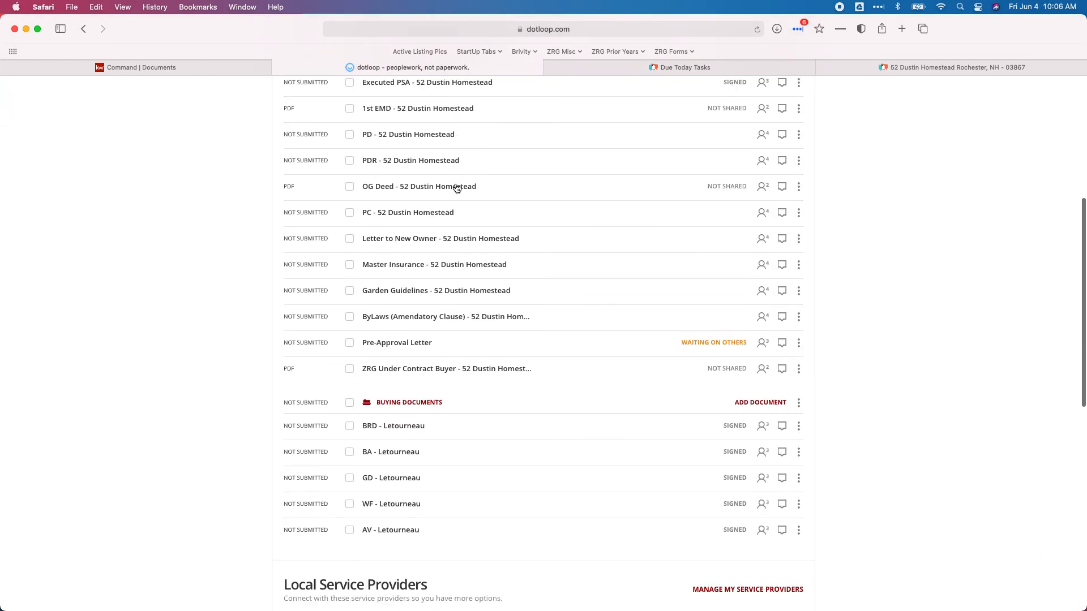
{"action": "scroll", "coordinate": [457, 184], "scroll_direction": "up", "scroll_amount": 5}
{"action": "scroll", "coordinate": [456, 184], "scroll_direction": "up", "scroll_amount": 2}
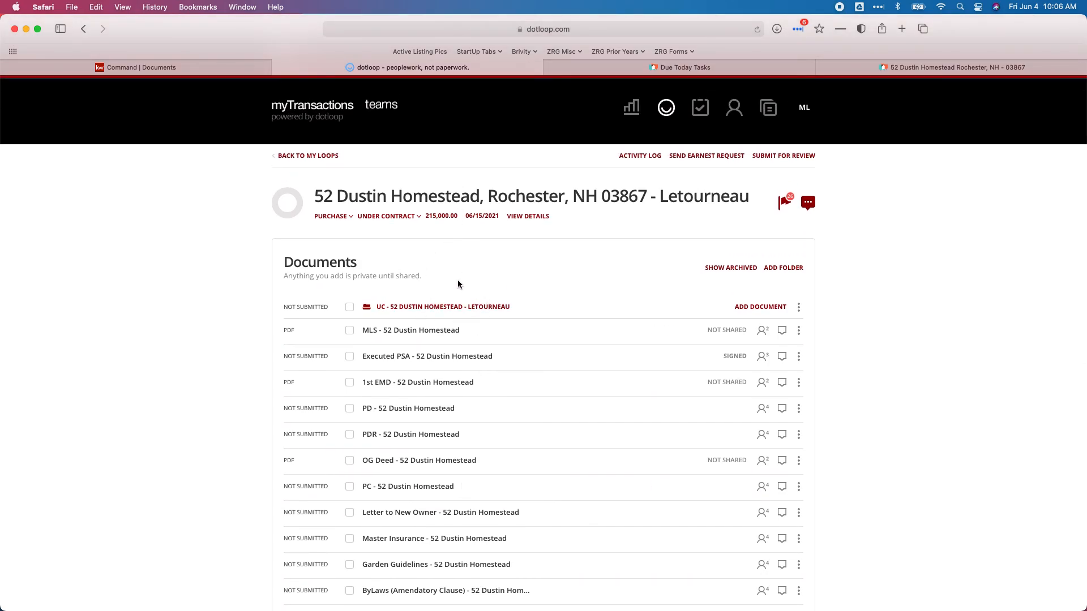
{"action": "left_click", "coordinate": [622, 68]}
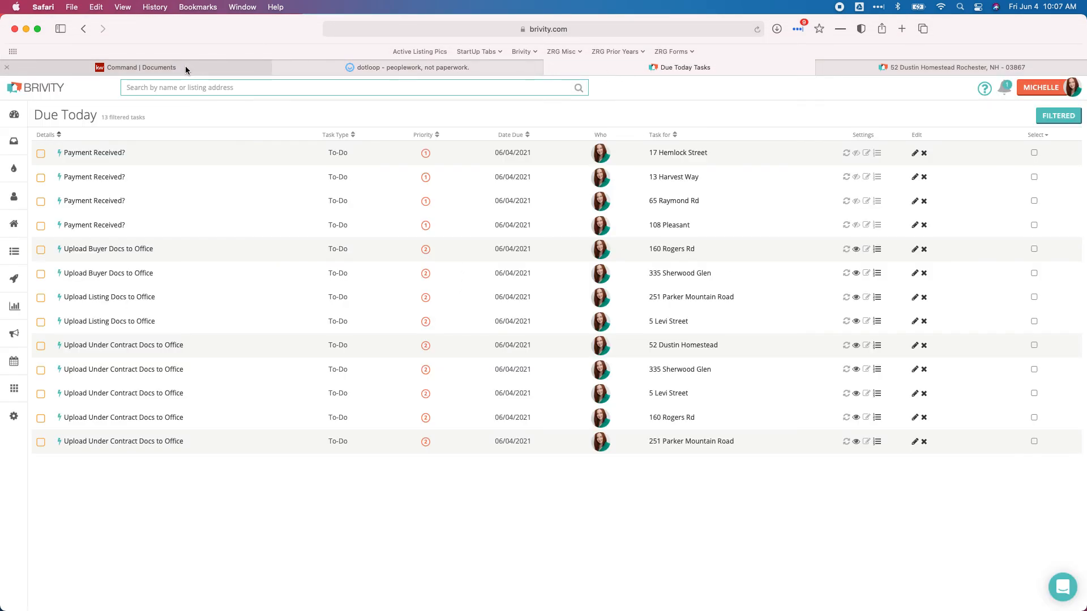
{"action": "mouse_move", "coordinate": [364, 74]}
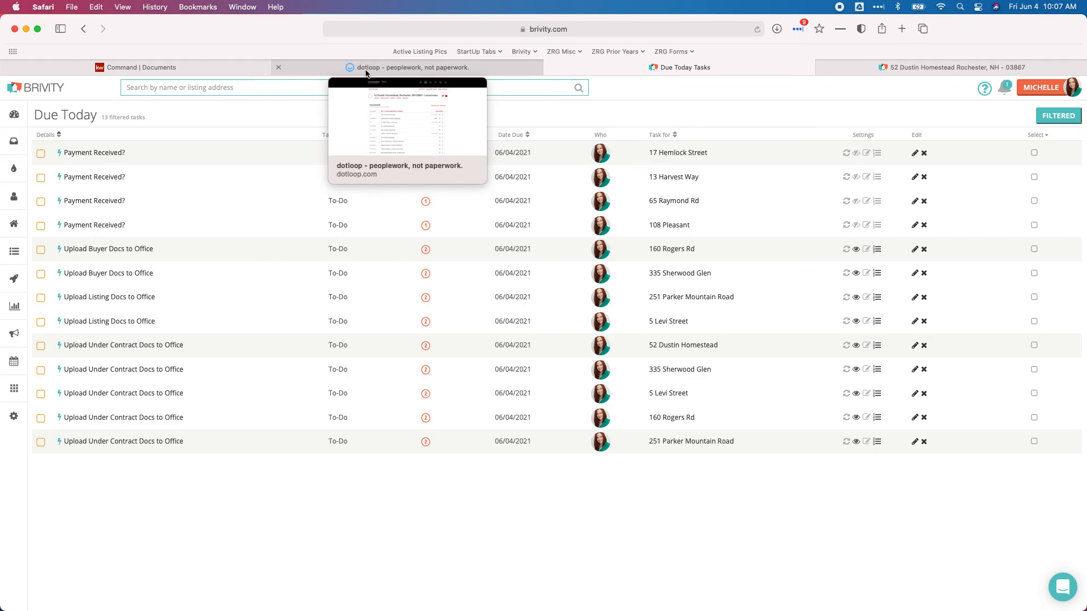
{"action": "left_click", "coordinate": [367, 71]}
{"action": "left_click", "coordinate": [133, 68]}
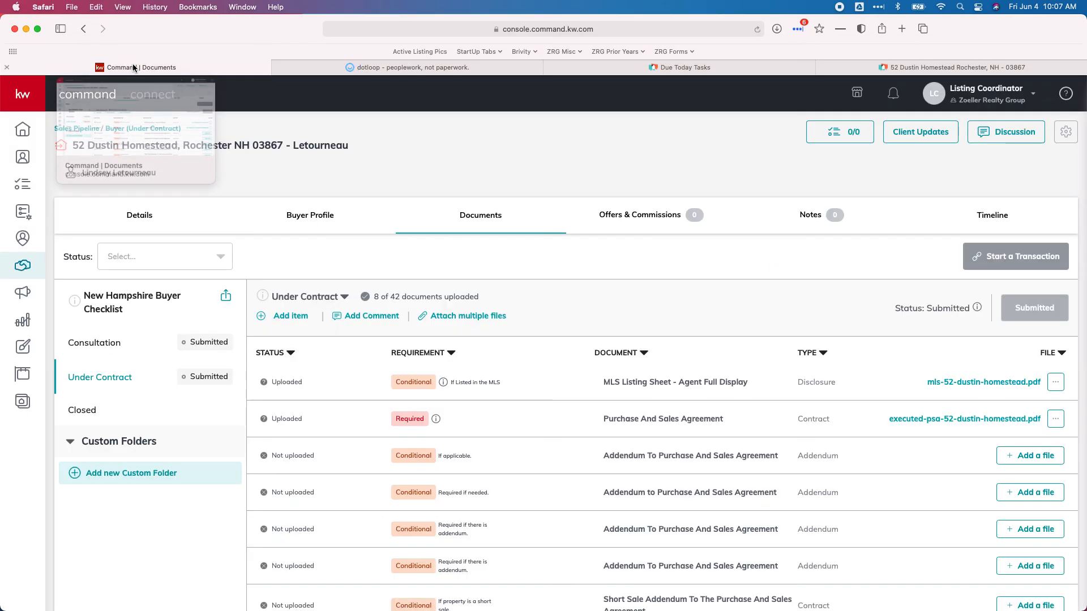